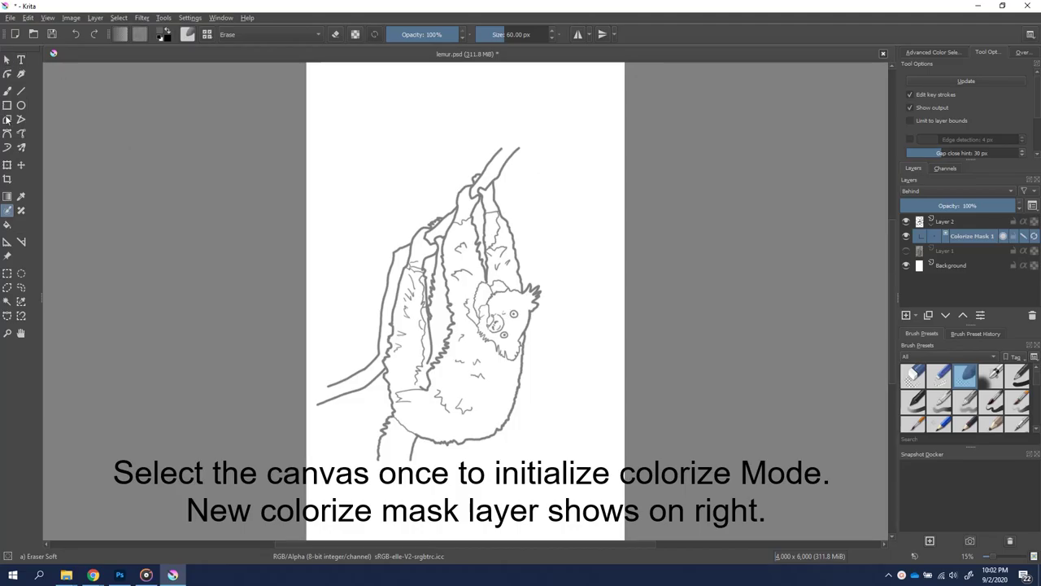
Set the foreground colour to a warm brown for the fur
click(161, 37)
click(449, 216)
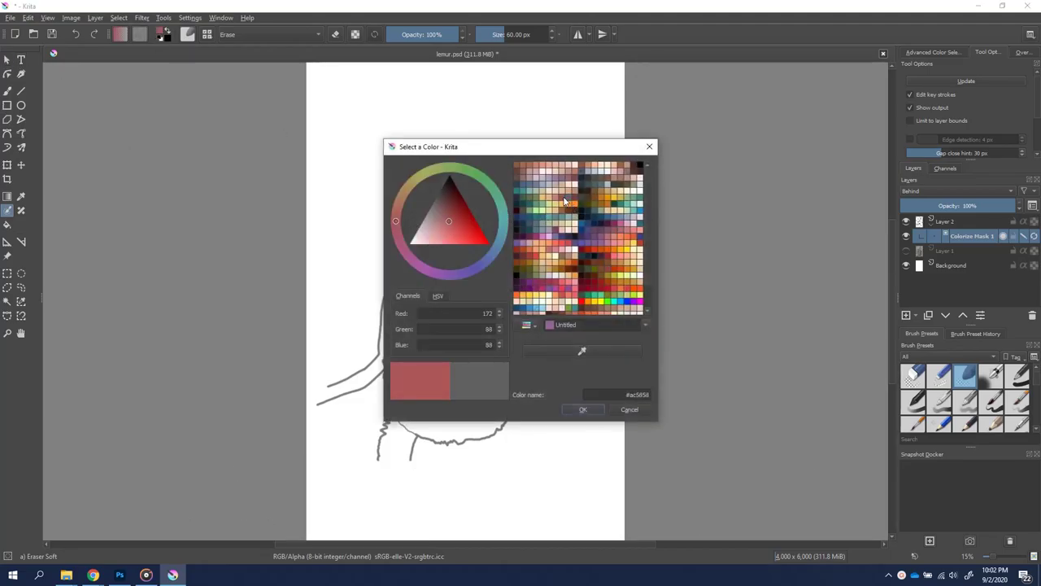
click(526, 166)
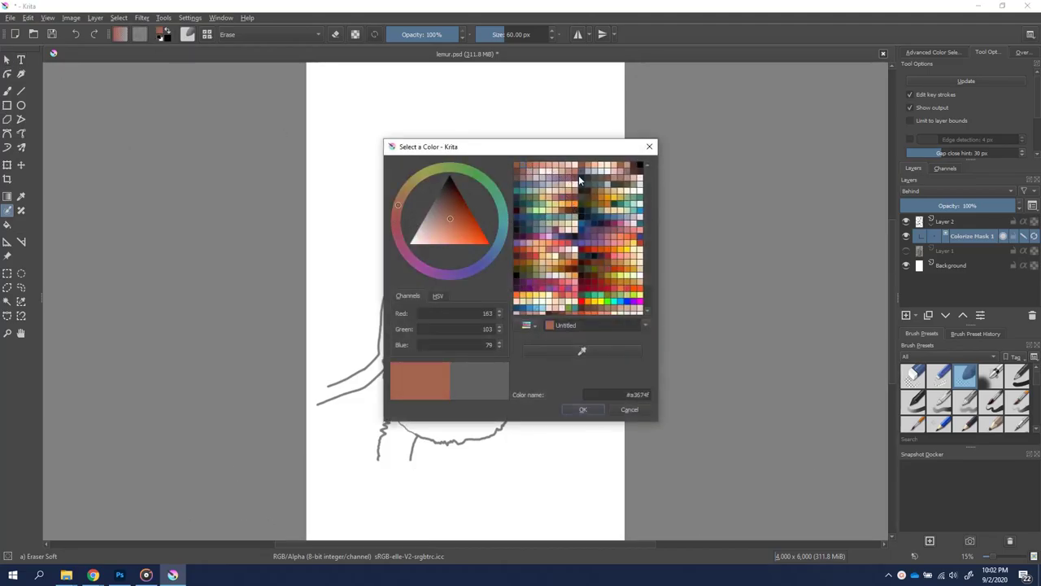
click(634, 173)
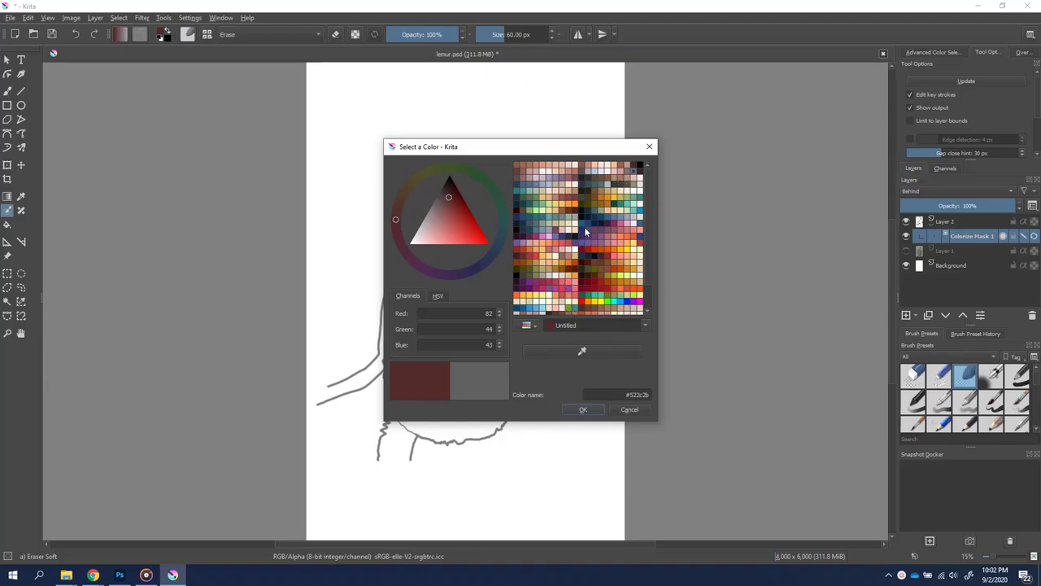
click(570, 203)
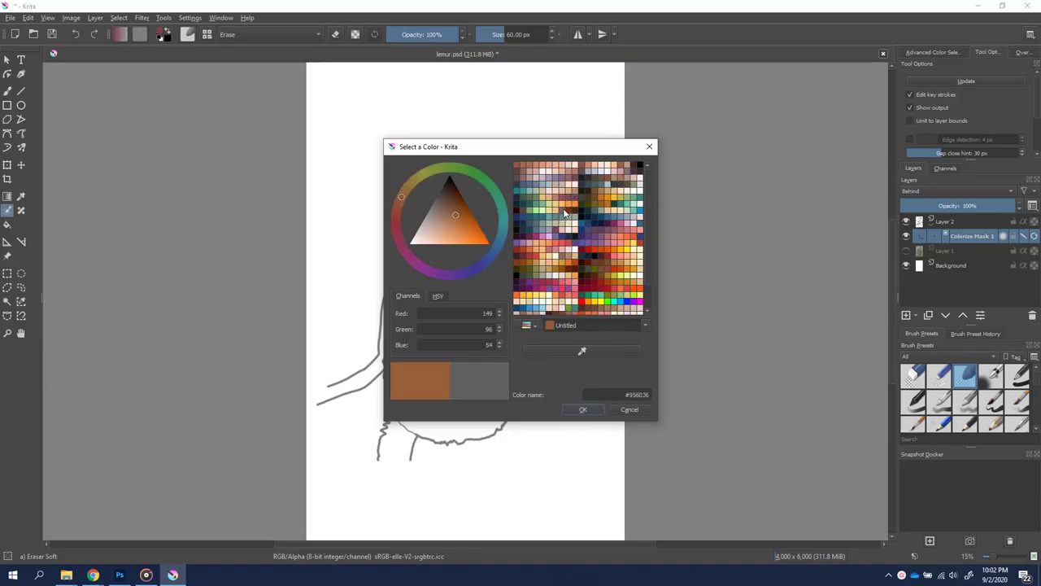
click(567, 215)
click(578, 411)
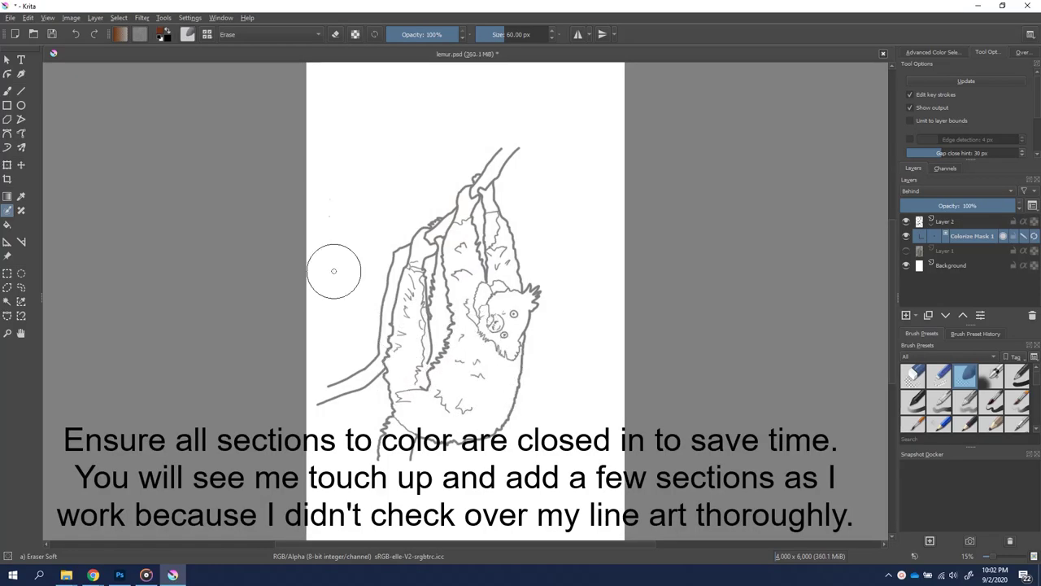
Mark the lower body, arm and other fur sections with short brown Basic-1 strokes
click(1016, 376)
drag(497, 376, 490, 400)
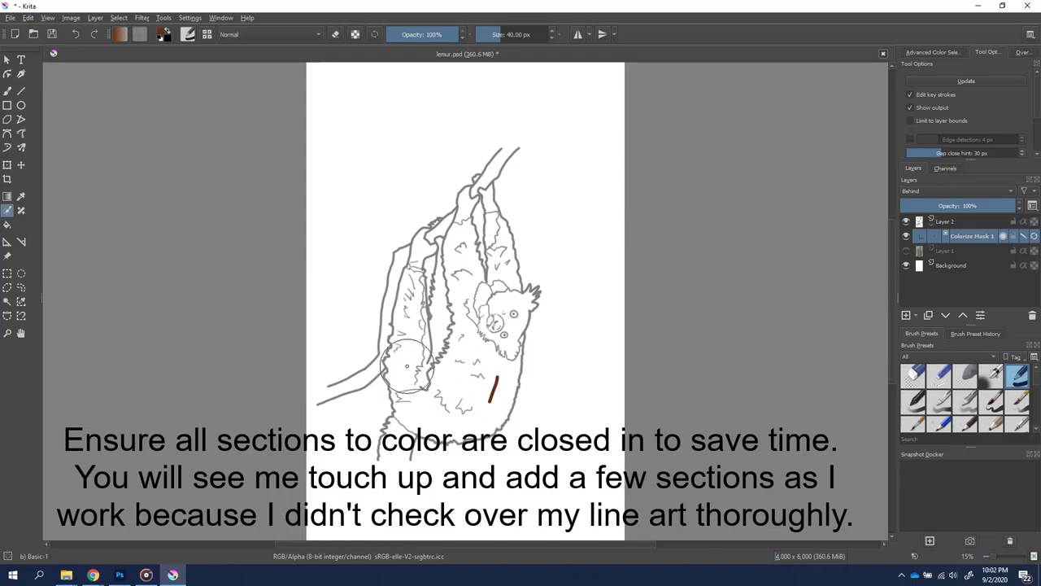
drag(516, 323, 508, 328)
drag(455, 255, 451, 262)
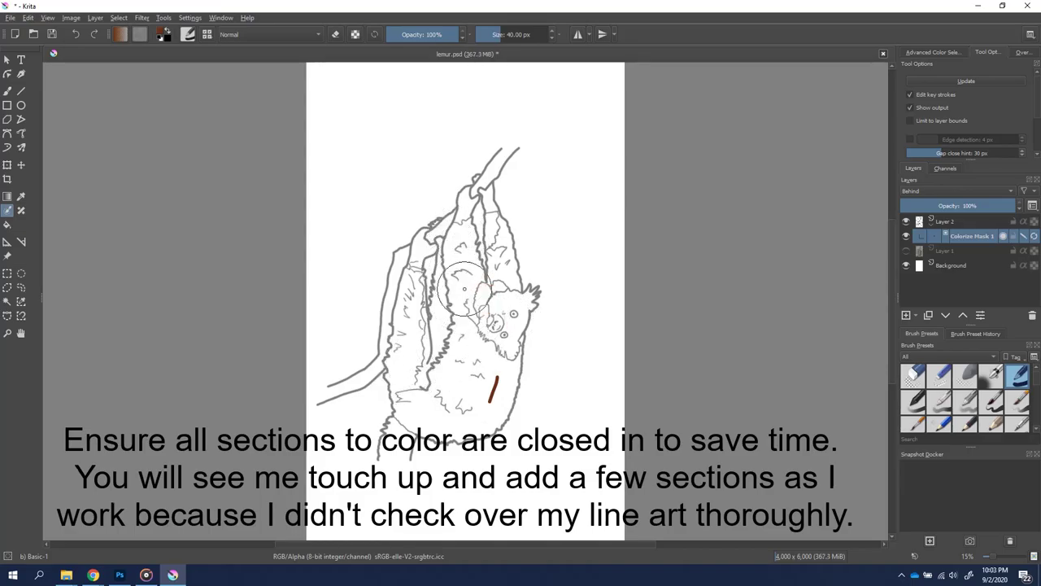
drag(410, 333, 407, 345)
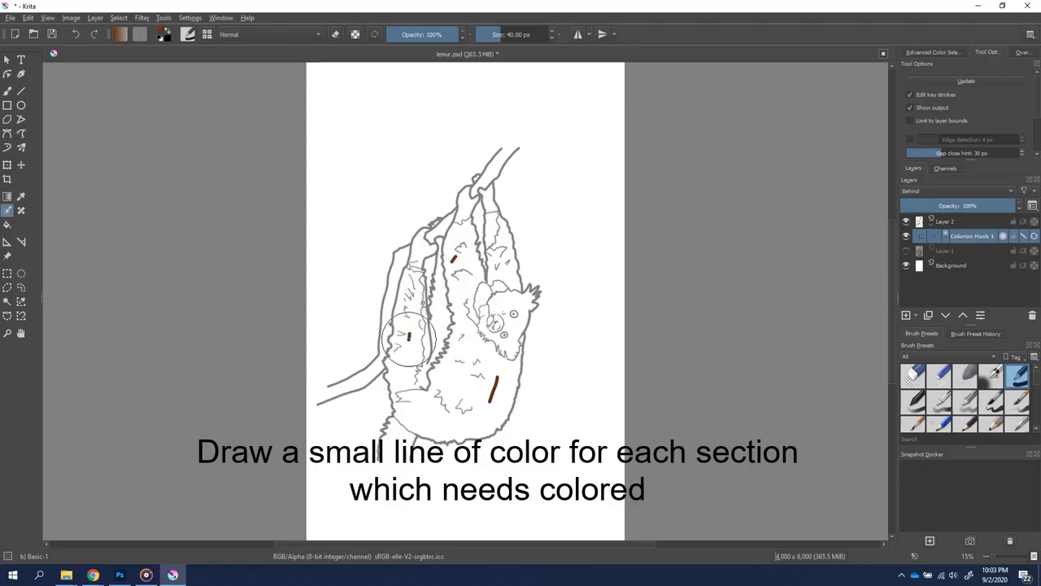
click(948, 221)
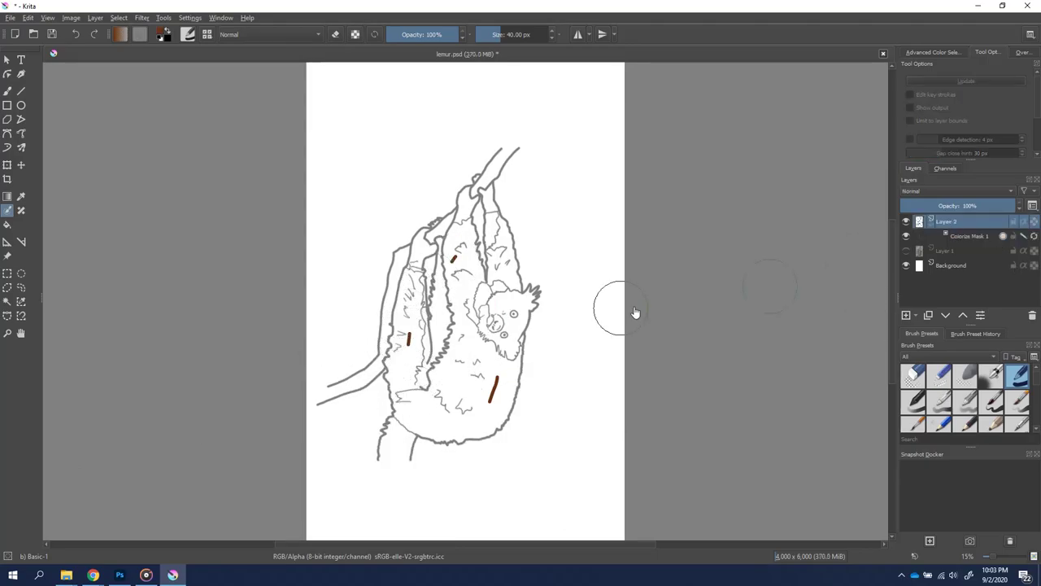
Set up the Freehand Brush and hard round Eraser Circle preset on Layer 2
click(7, 92)
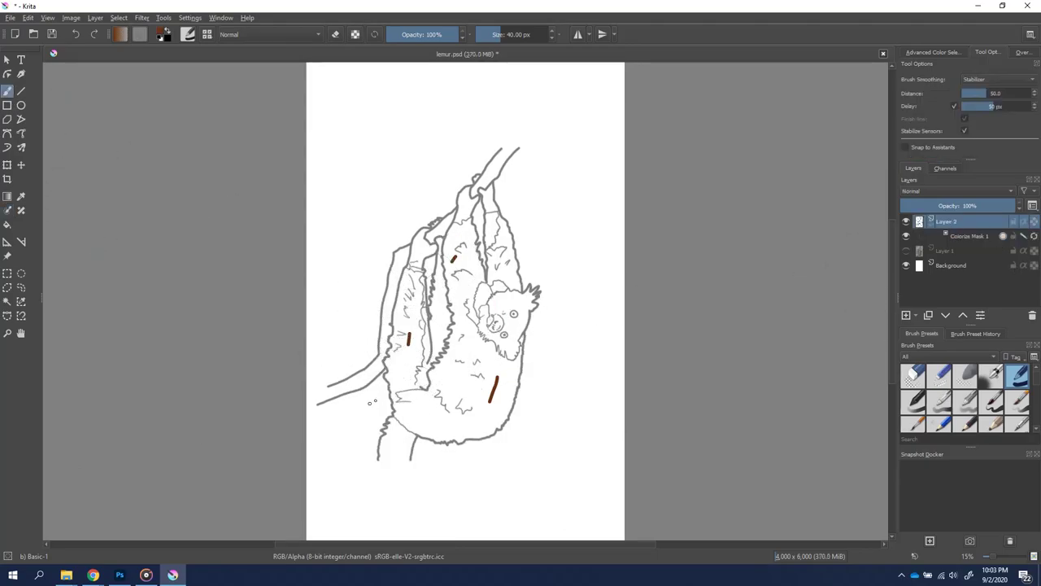
ctrl+scroll(420, 402, up, 2)
key(super)
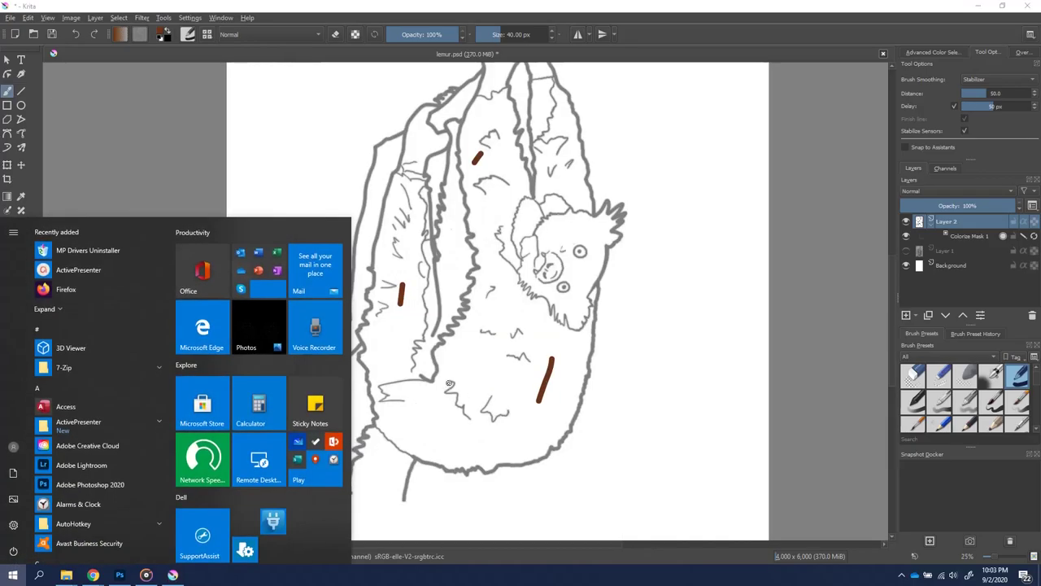
key(super)
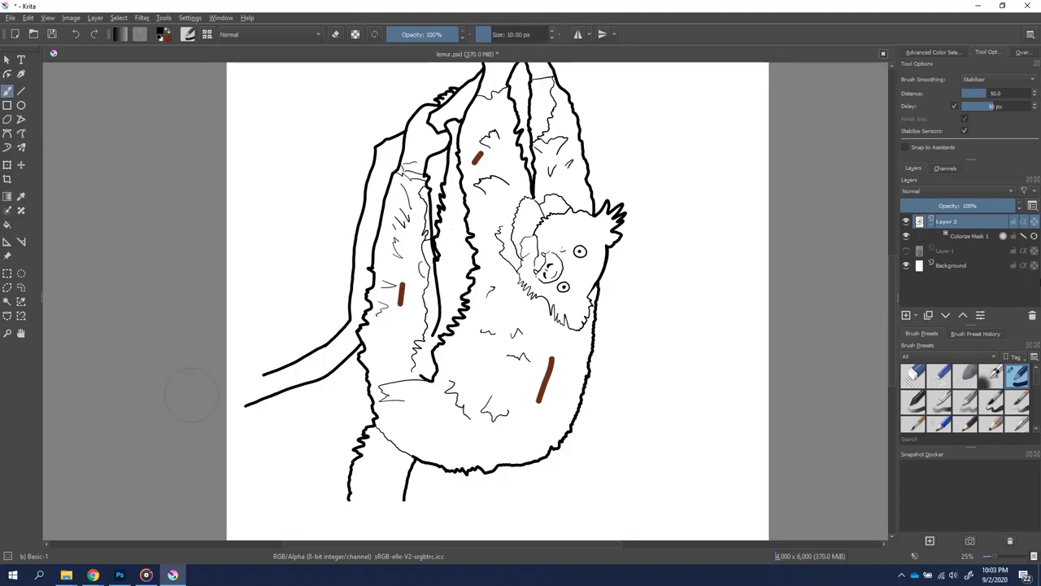
ctrl+scroll(267, 272, up, 5)
click(913, 374)
click(964, 374)
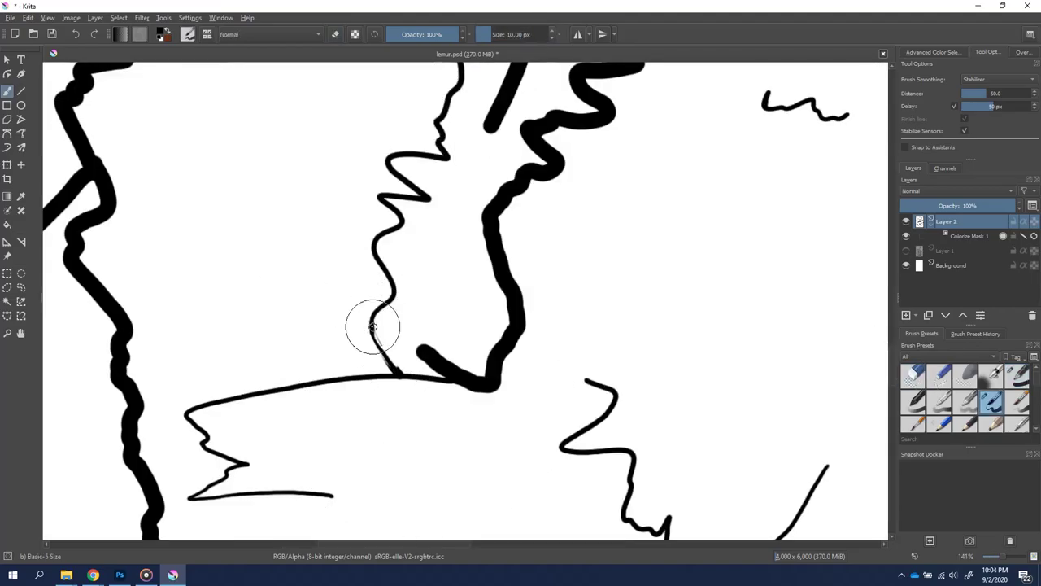
click(913, 374)
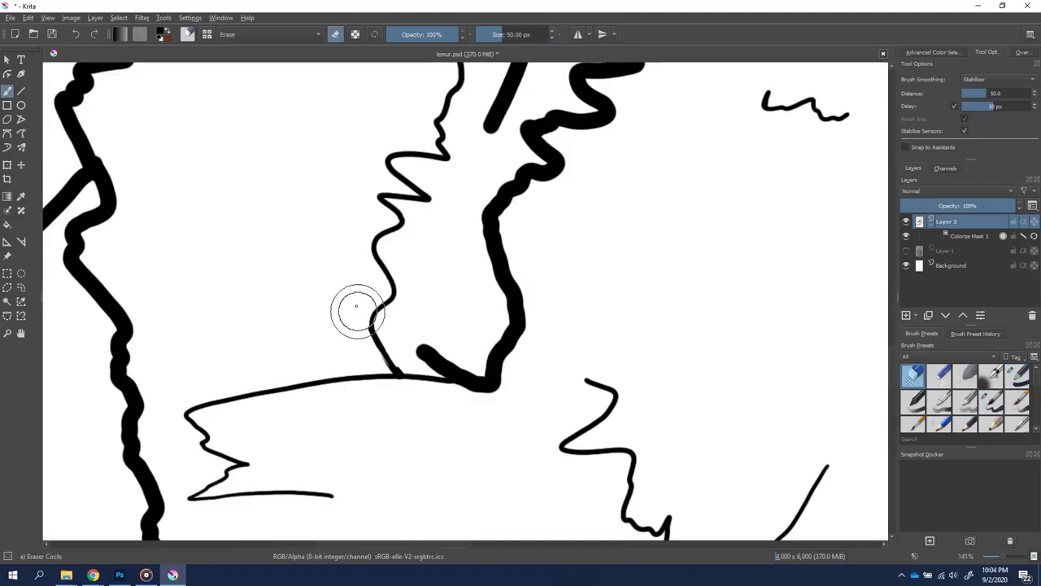
ctrl+scroll(366, 340, down, 7)
Draw a closing outline around the lemur's face with a small basic brush
click(968, 236)
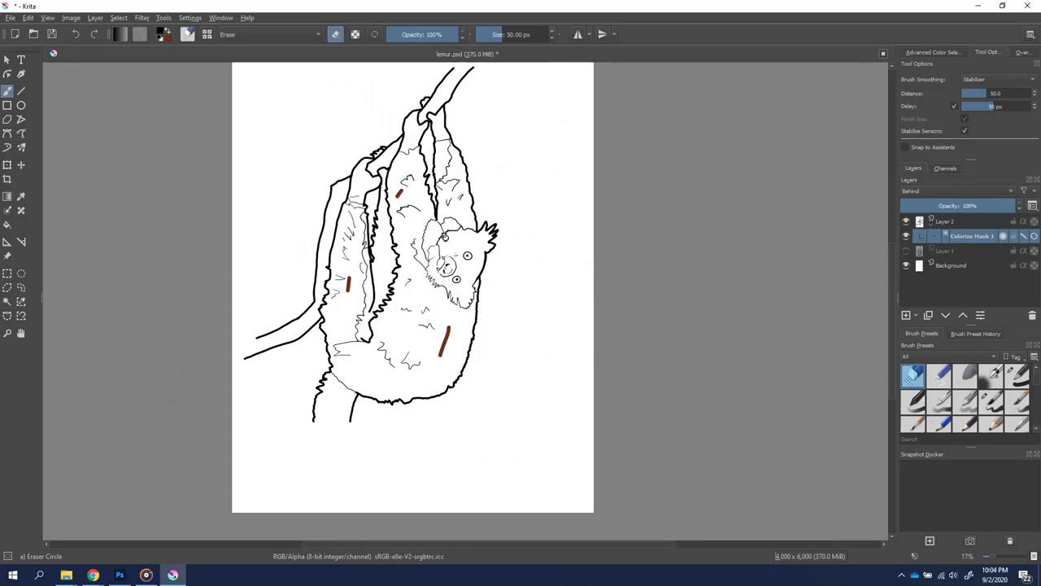
drag(456, 253, 443, 242)
click(989, 405)
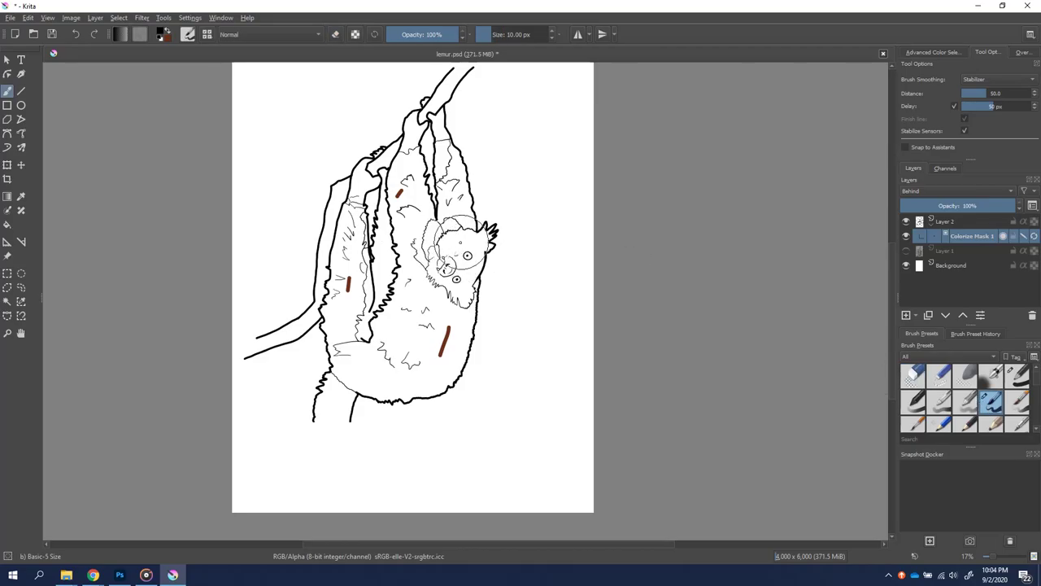
drag(455, 244, 435, 229)
key(ctrl+z)
click(6, 210)
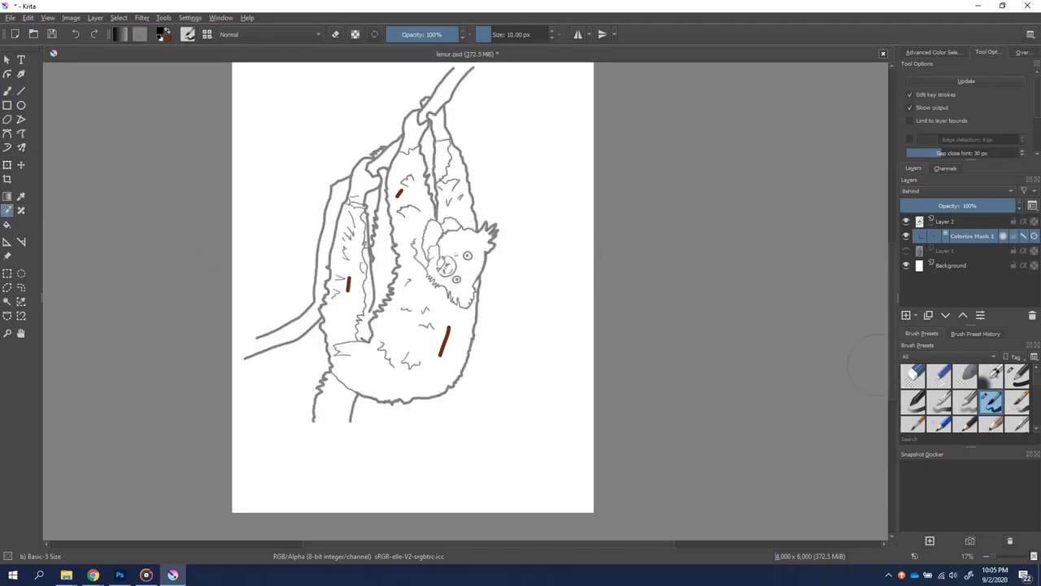
Mark the lemur's arm with a thin black stroke using the Marker Details preset
key(slash)
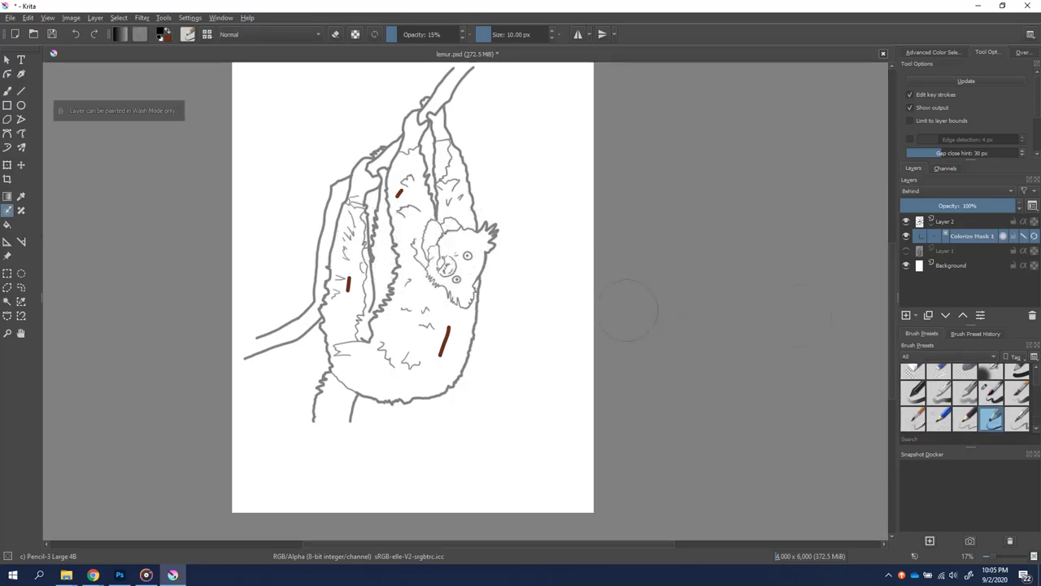
scroll(1008, 398, down, 2)
click(1018, 396)
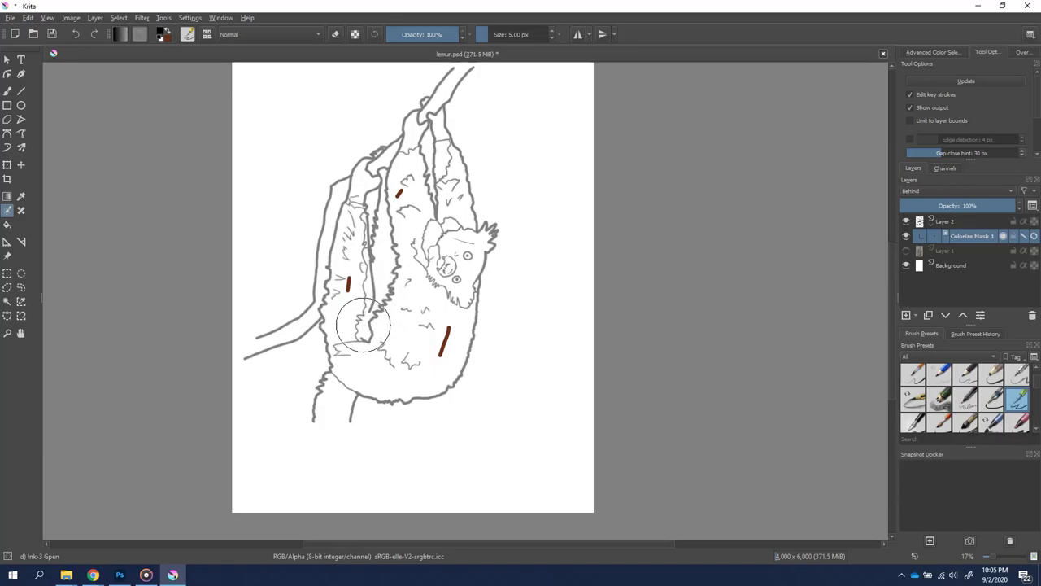
drag(404, 272, 376, 313)
key(ctrl+z)
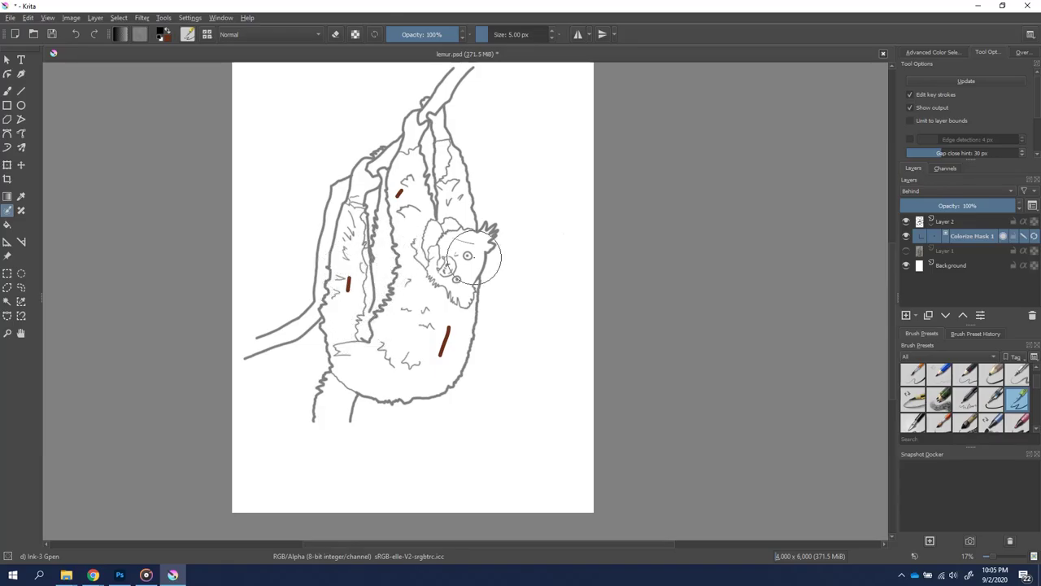
click(1021, 427)
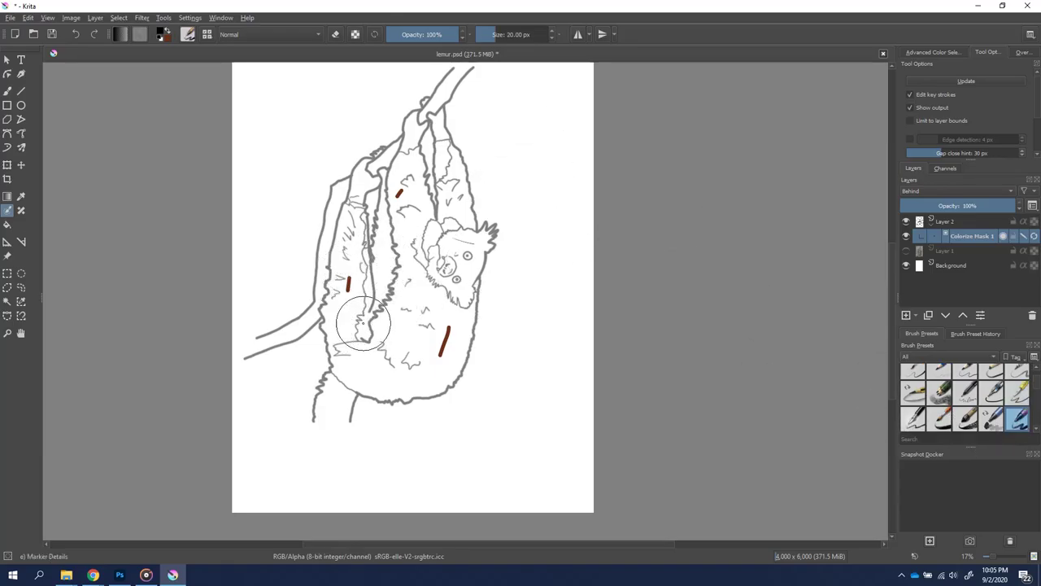
drag(379, 252, 380, 280)
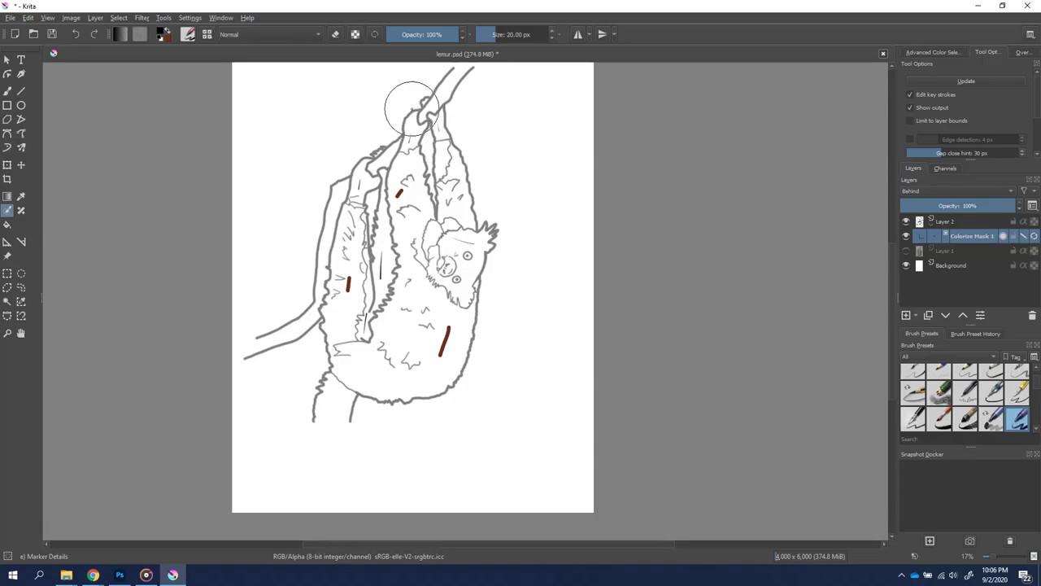
scroll(420, 87, up, 1)
scroll(419, 86, up, 2)
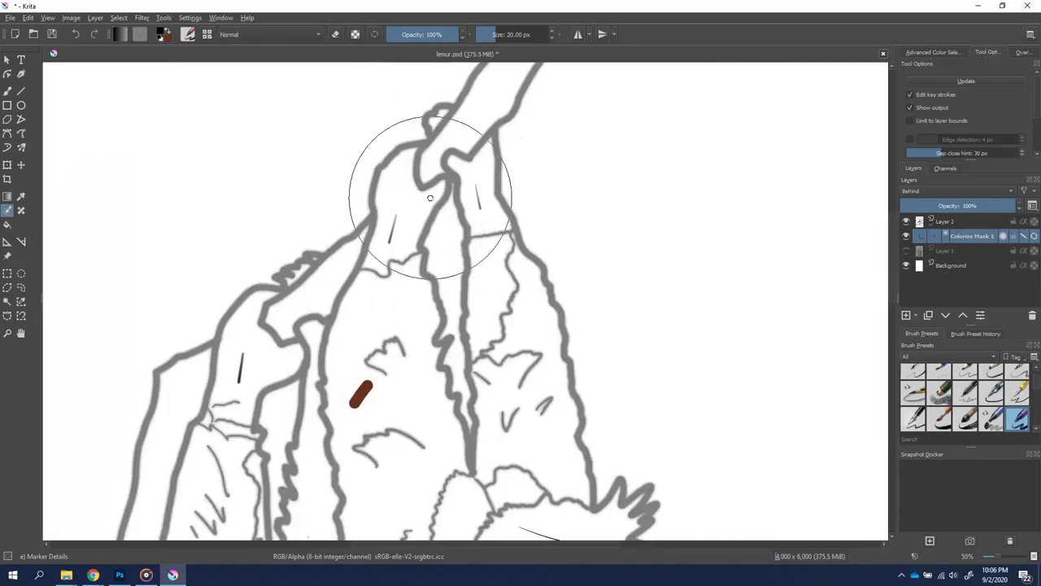
scroll(849, 220, down, 5)
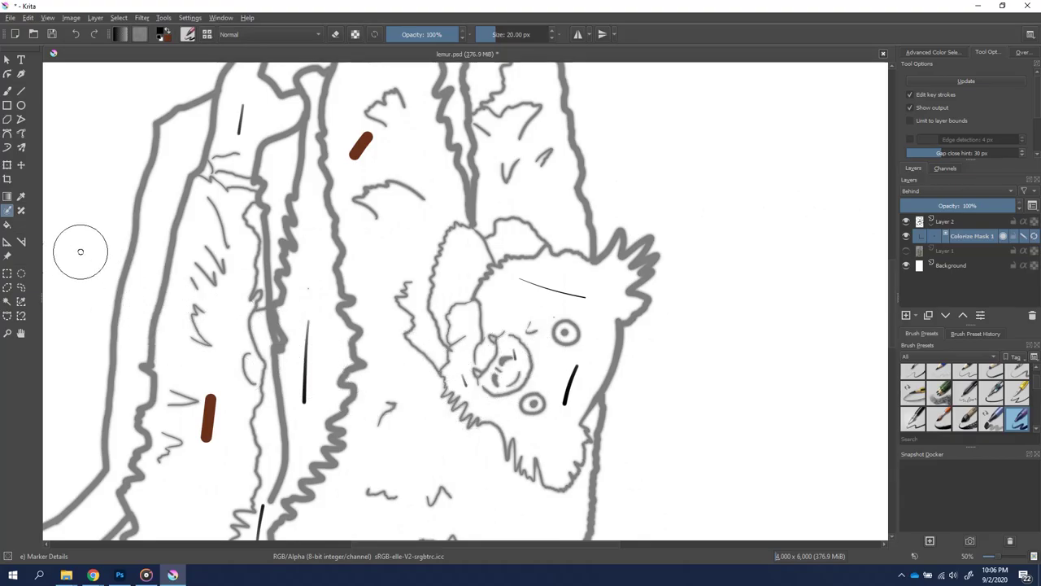
Refresh the colorize preview and mark a lower body section and the tail area in brown
click(163, 33)
click(535, 311)
click(582, 409)
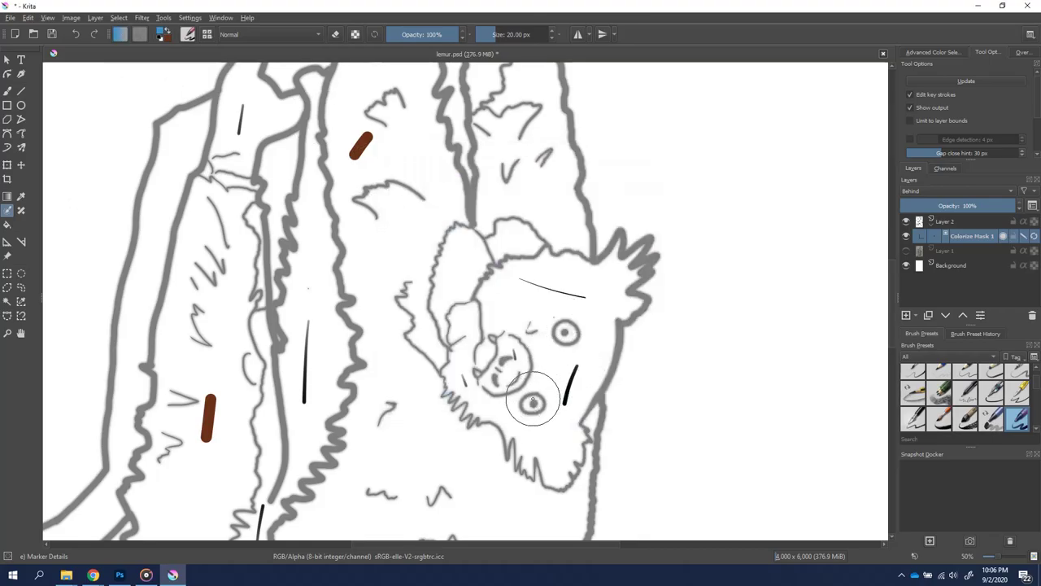
scroll(439, 343, down, 5)
scroll(399, 418, up, 3)
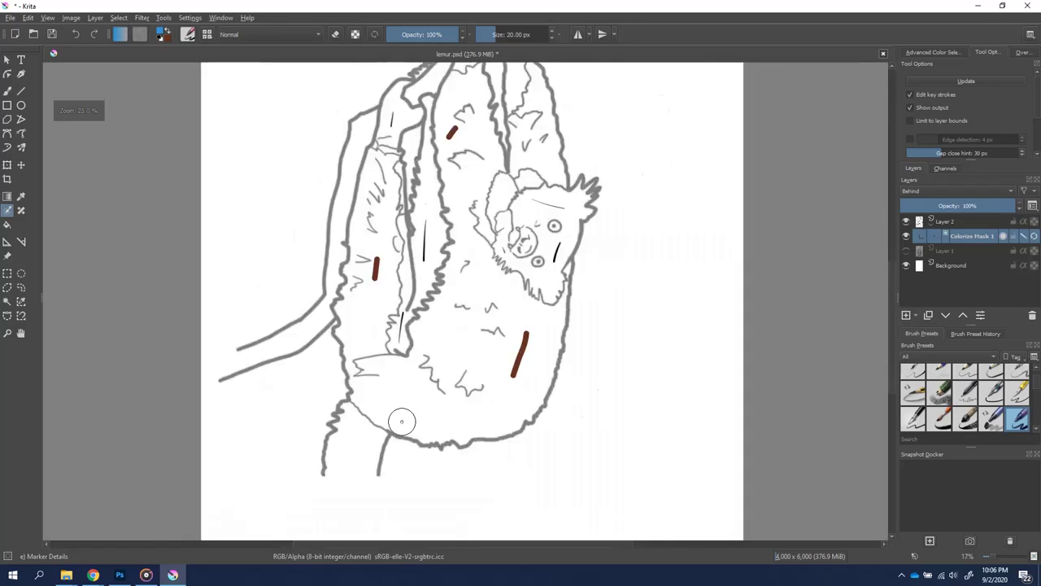
scroll(296, 311, up, 1)
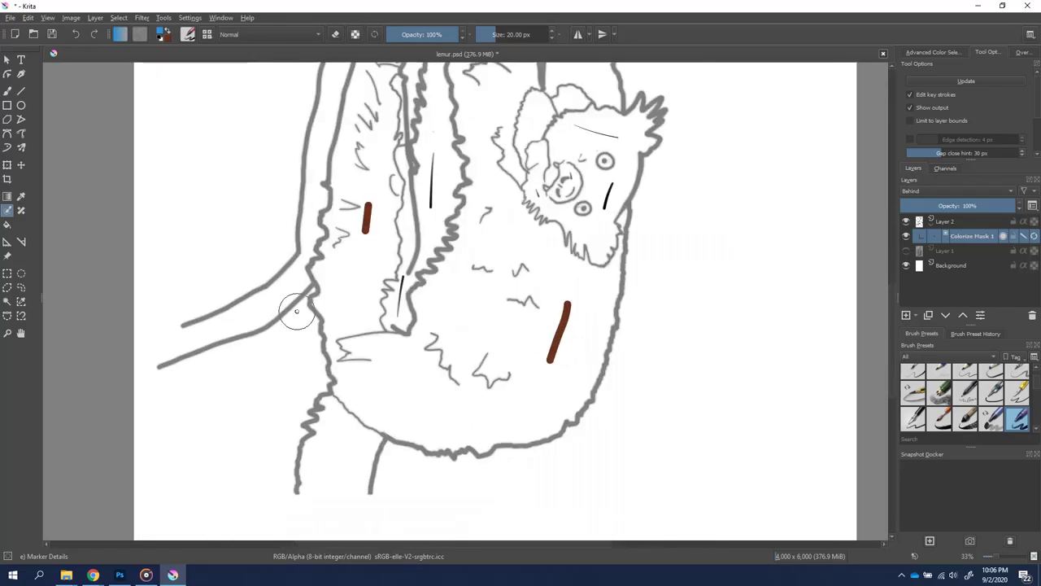
click(976, 79)
scroll(1036, 143, down, 3)
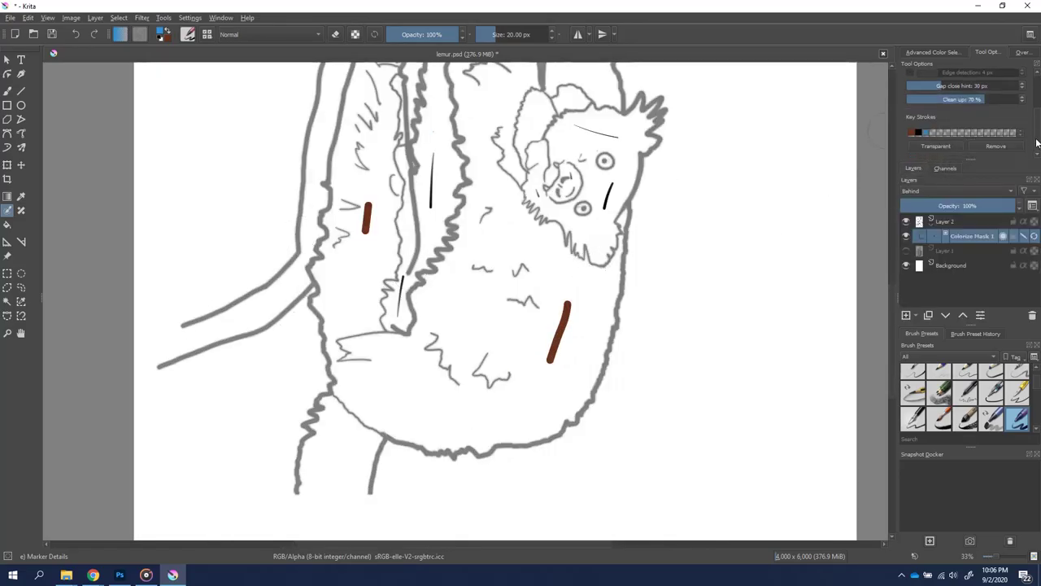
click(917, 133)
drag(343, 438, 330, 492)
drag(393, 395, 421, 407)
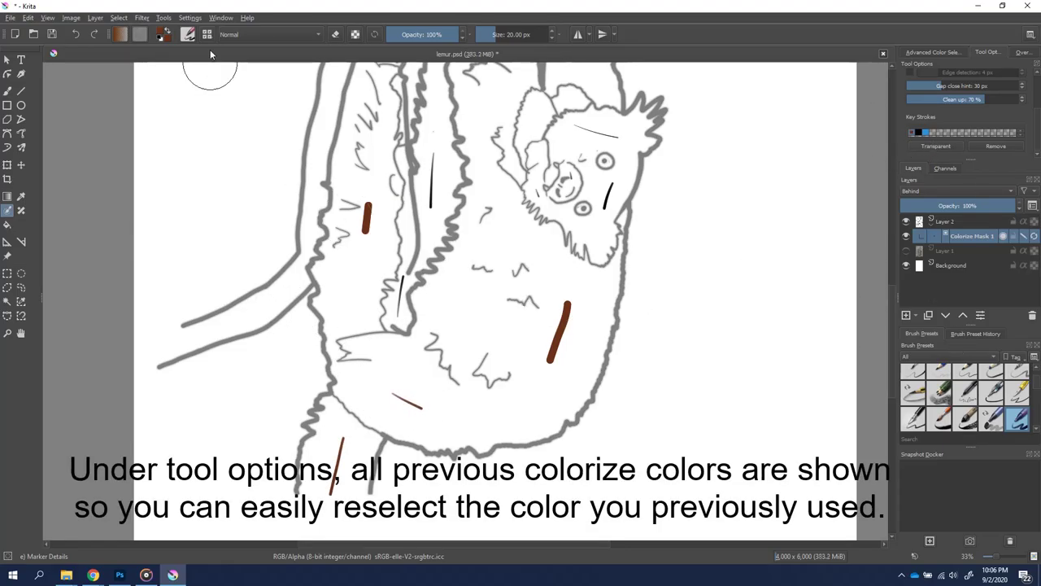
Pick a darker reddish-brown and paint key strokes on the lemur and the branch
click(456, 204)
drag(455, 203, 447, 210)
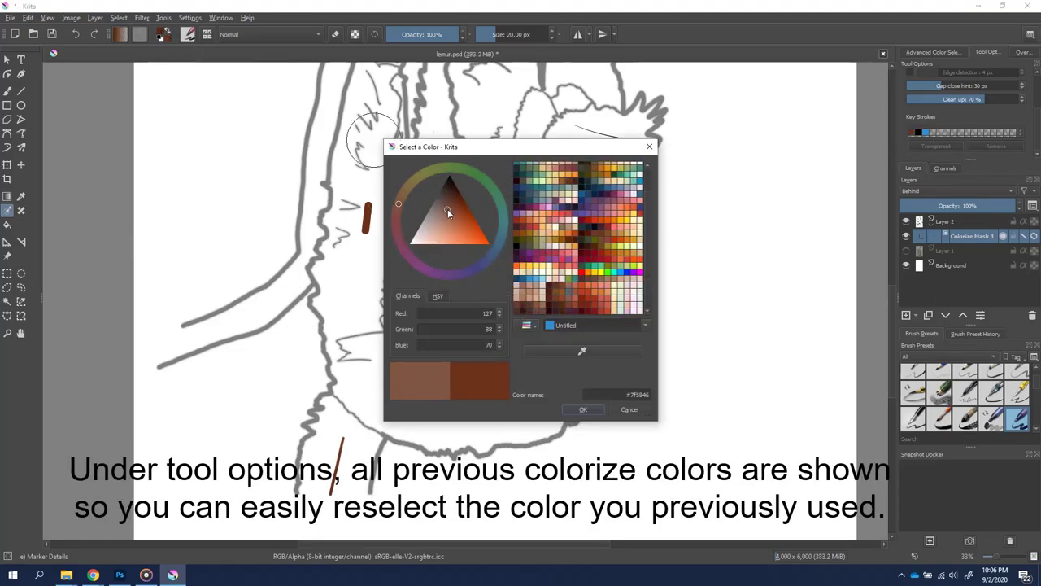
click(445, 199)
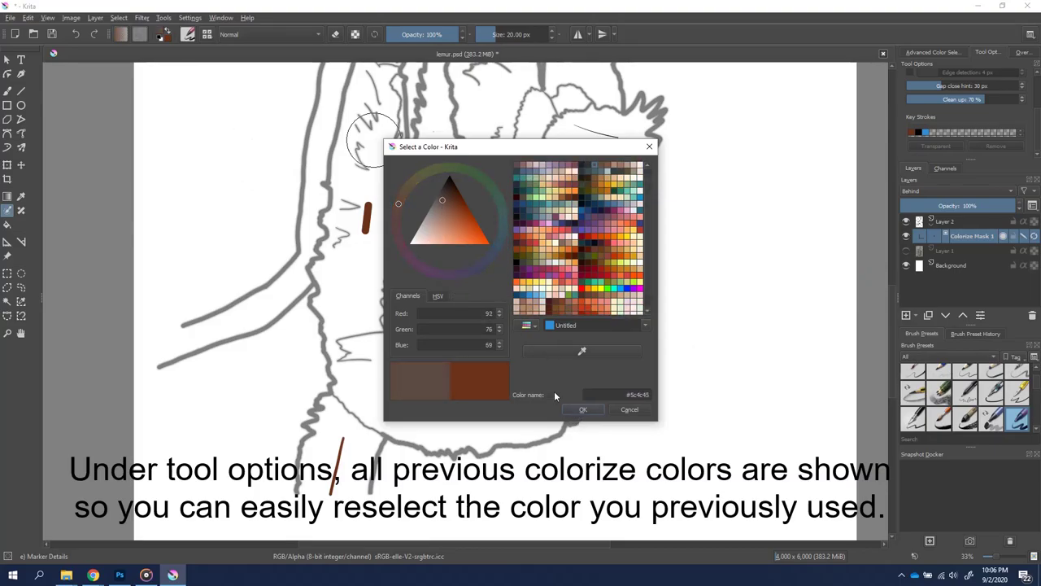
click(572, 407)
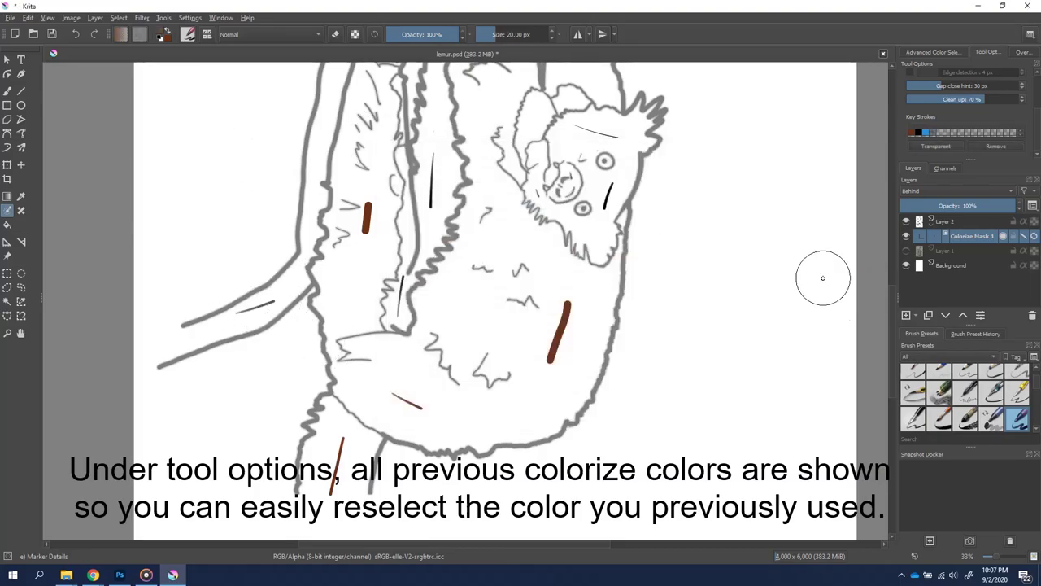
scroll(668, 238, up, 5)
drag(445, 208, 431, 217)
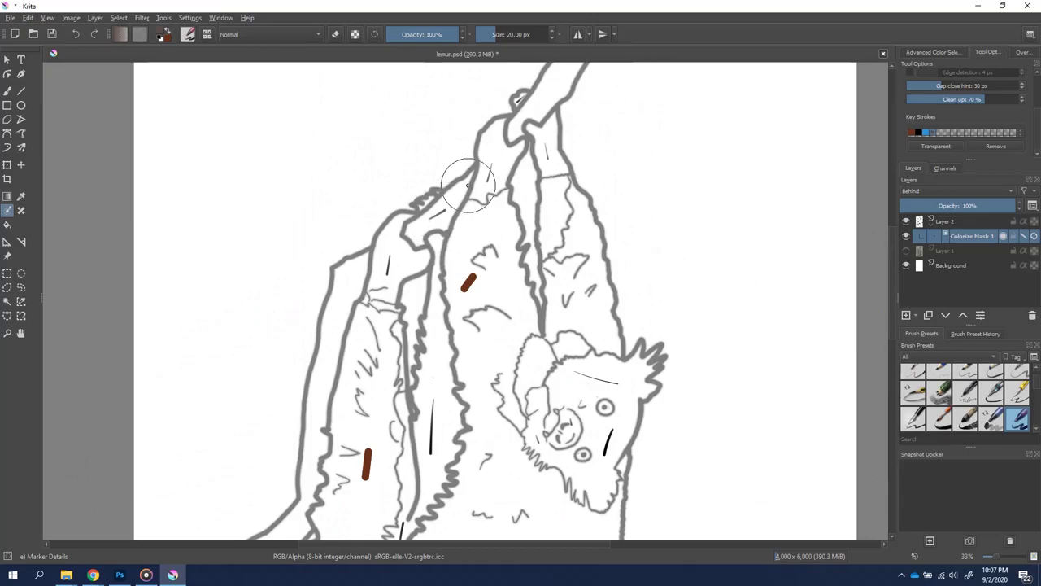
drag(563, 78, 548, 95)
click(918, 133)
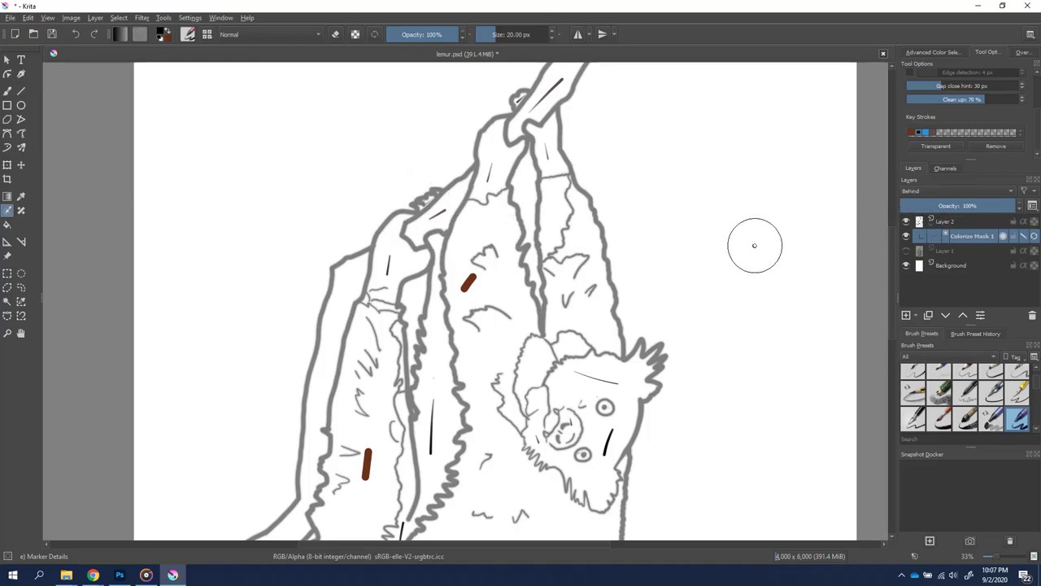
scroll(943, 116, up, 3)
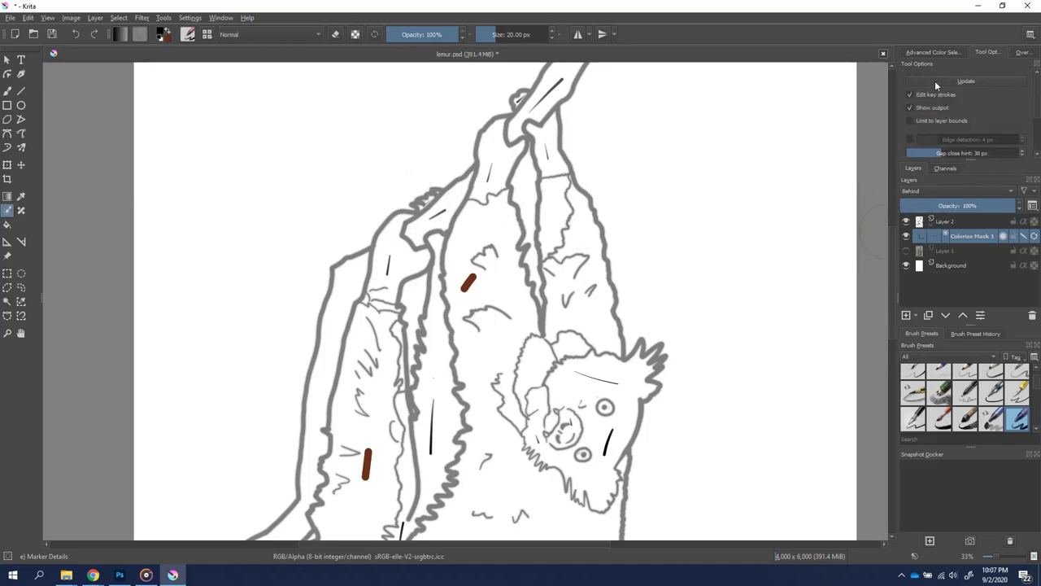
Update the colorize fill, fit the page to view, and select the 40 px Basic-4 Flow Opacity brush
click(935, 80)
key(ctrl+shift+0)
scroll(545, 387, up, 1)
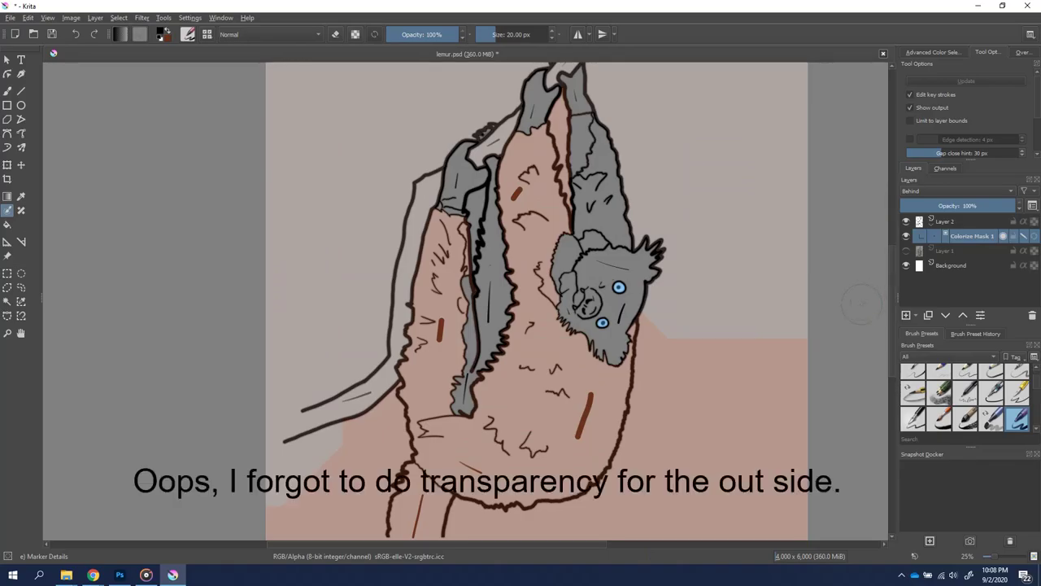
scroll(767, 297, down, 4)
scroll(764, 298, up, 4)
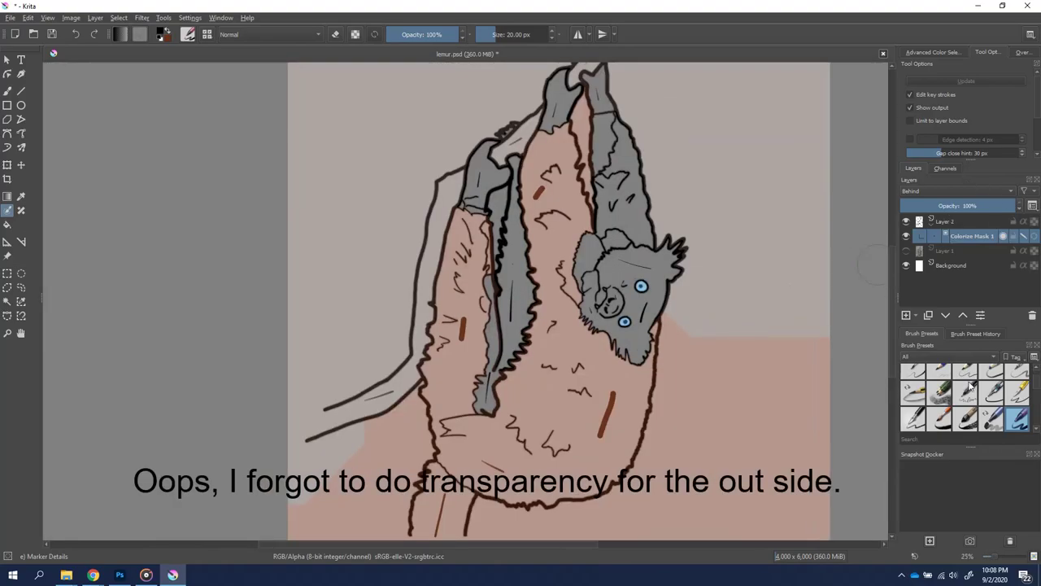
scroll(969, 389, down, 2)
click(961, 402)
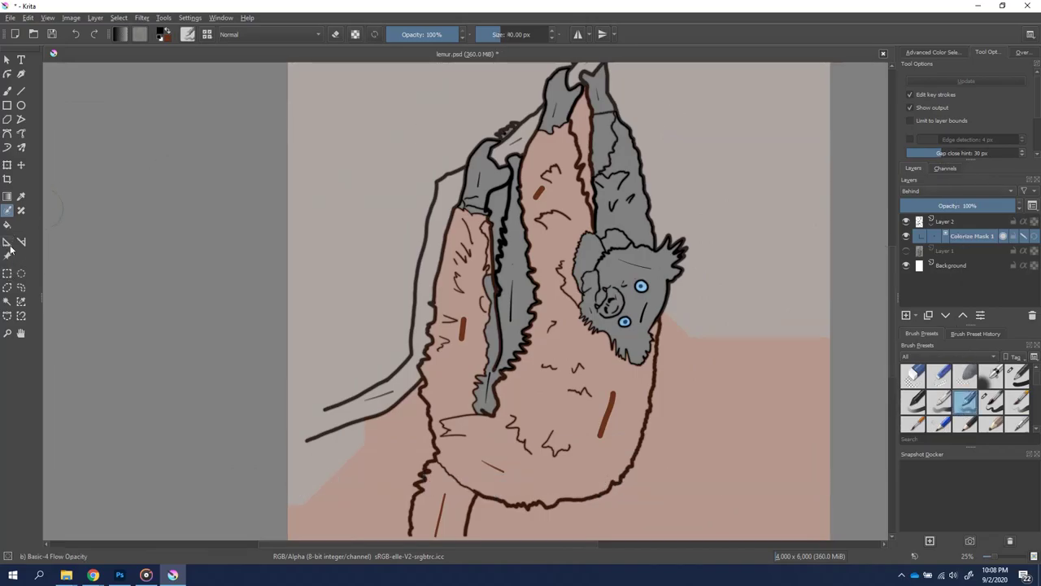
click(165, 33)
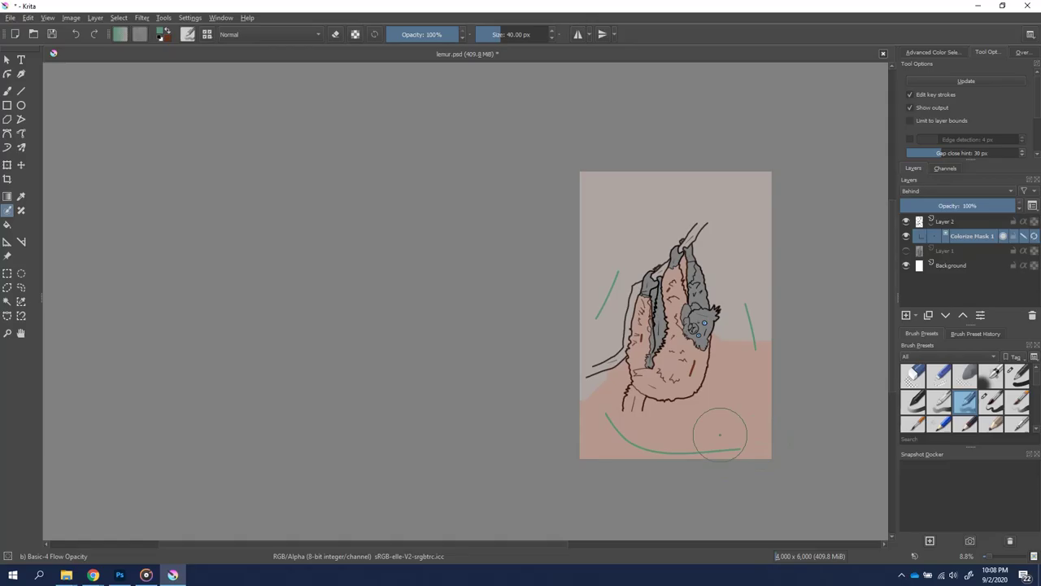
Paint green strokes around the lemur, set that key Transparent, and update the fill
drag(590, 404, 651, 404)
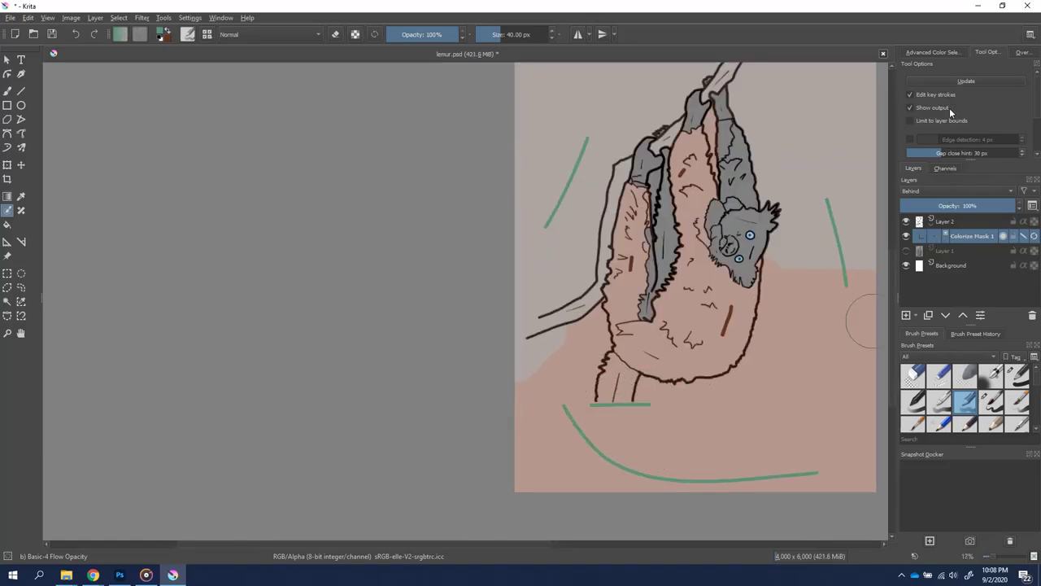
scroll(1015, 99, down, 3)
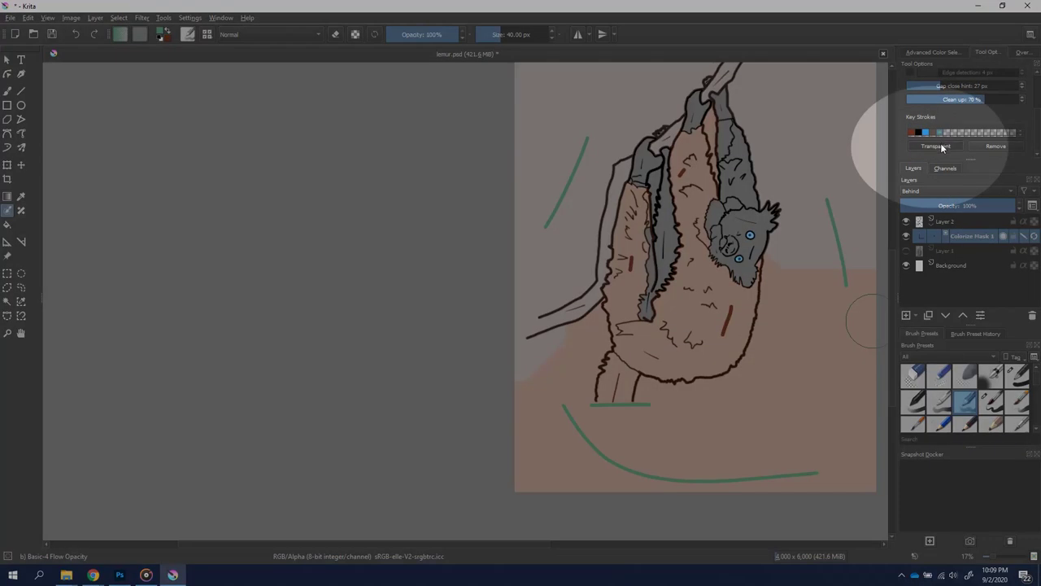
scroll(961, 152, up, 3)
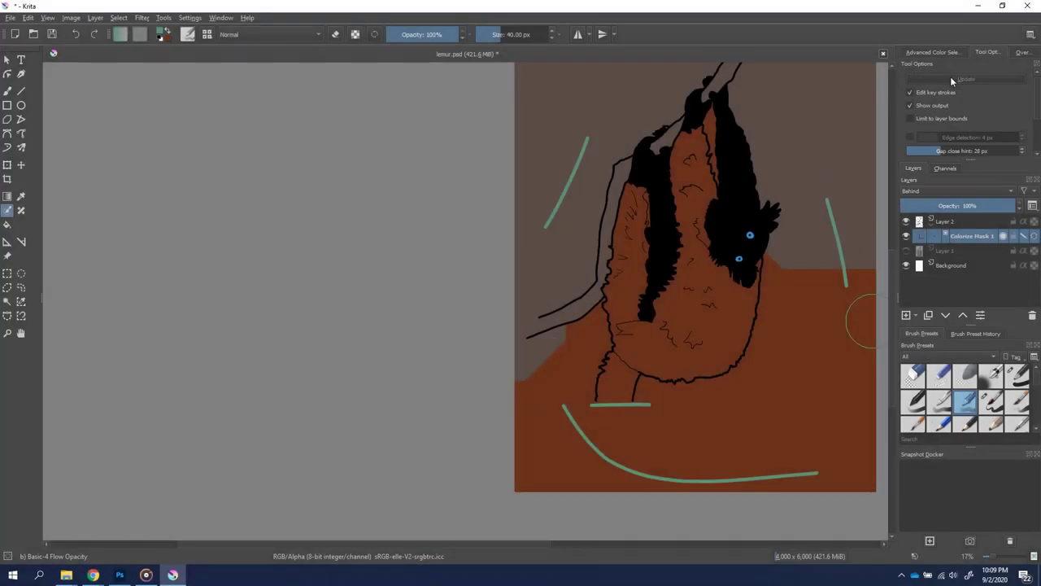
click(950, 77)
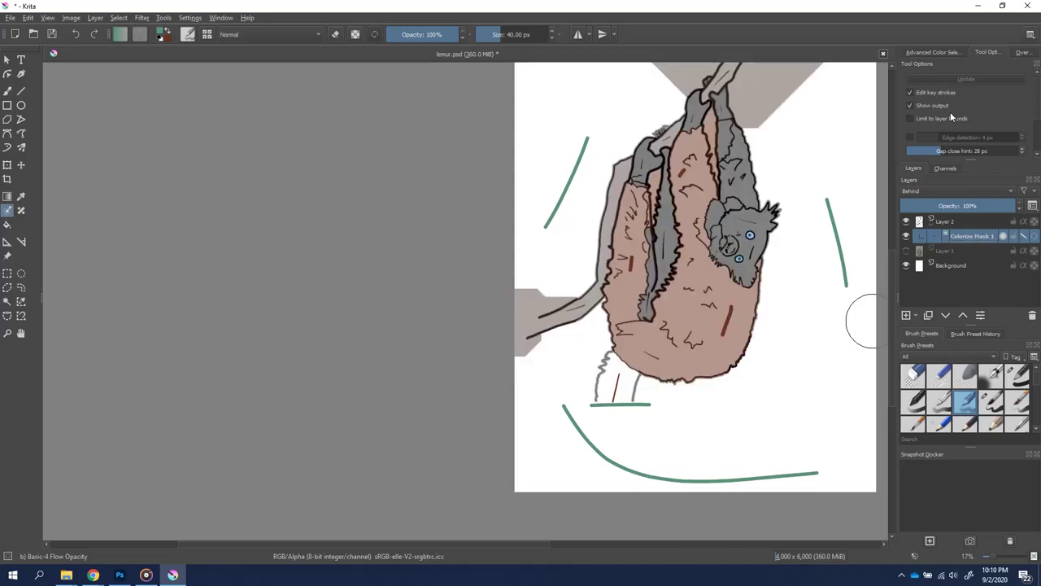
scroll(860, 158, up, 2)
scroll(855, 162, down, 4)
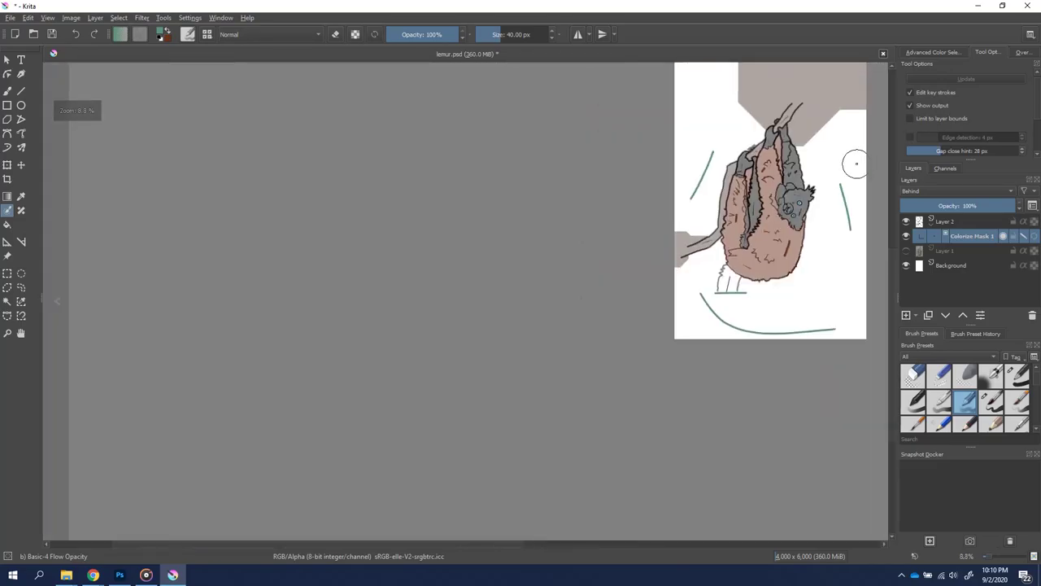
scroll(854, 163, down, 1)
scroll(841, 274, up, 1)
scroll(824, 269, up, 1)
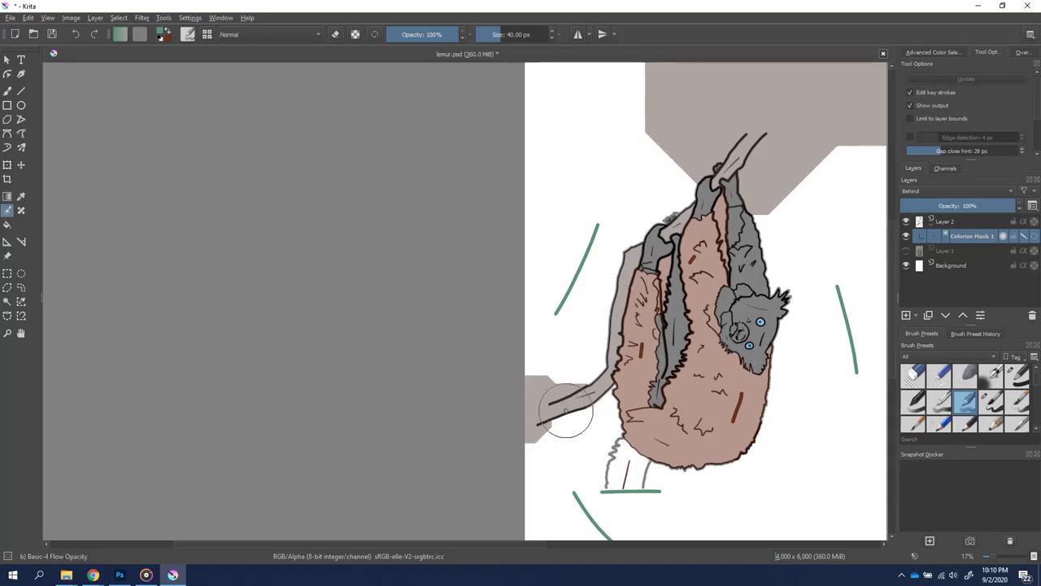
scroll(633, 511, up, 3)
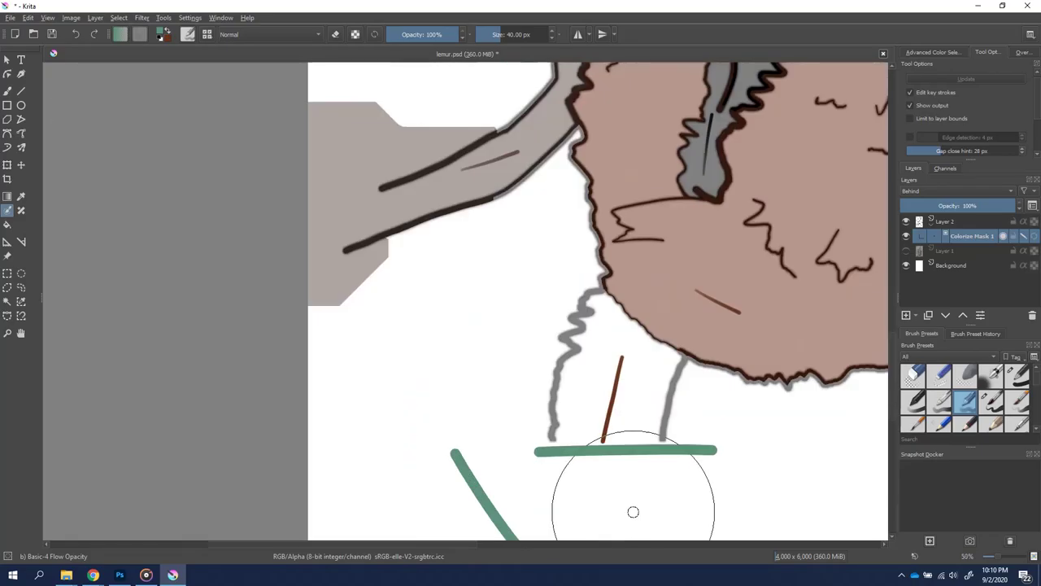
Disable Limit to layer bounds and set up a 10 px black brush on Layer 2
click(924, 118)
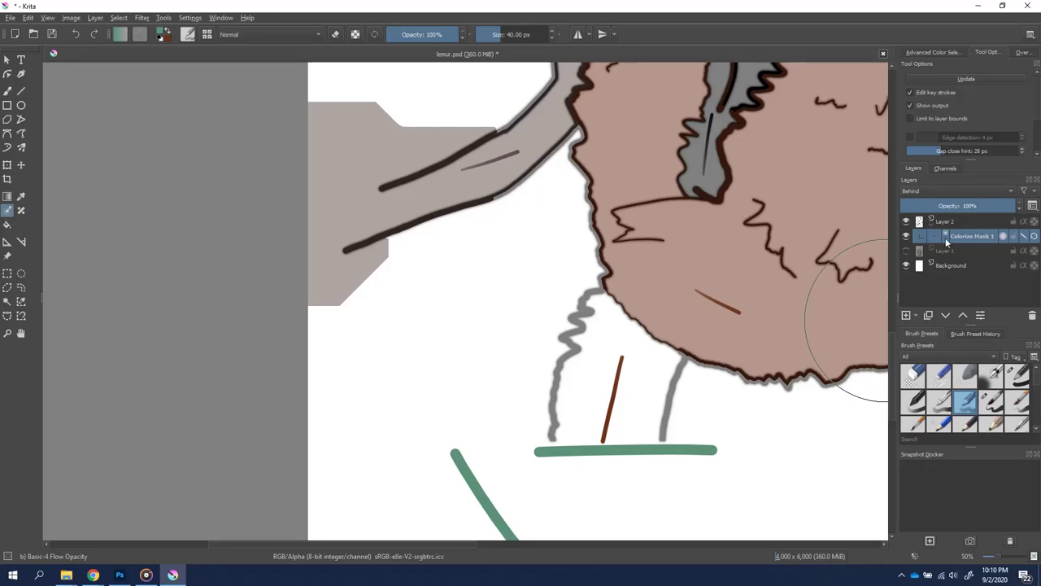
click(908, 236)
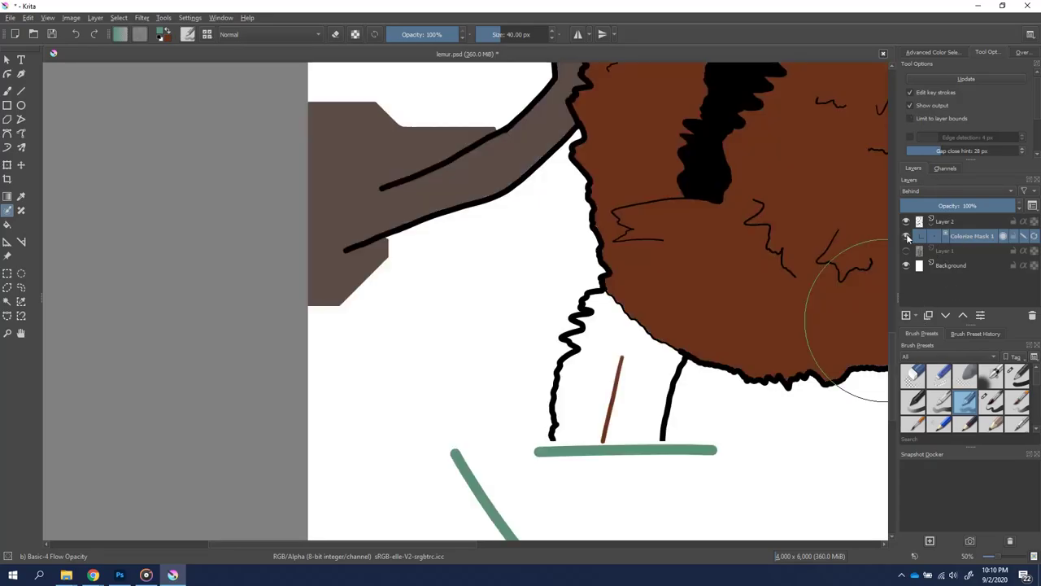
click(945, 221)
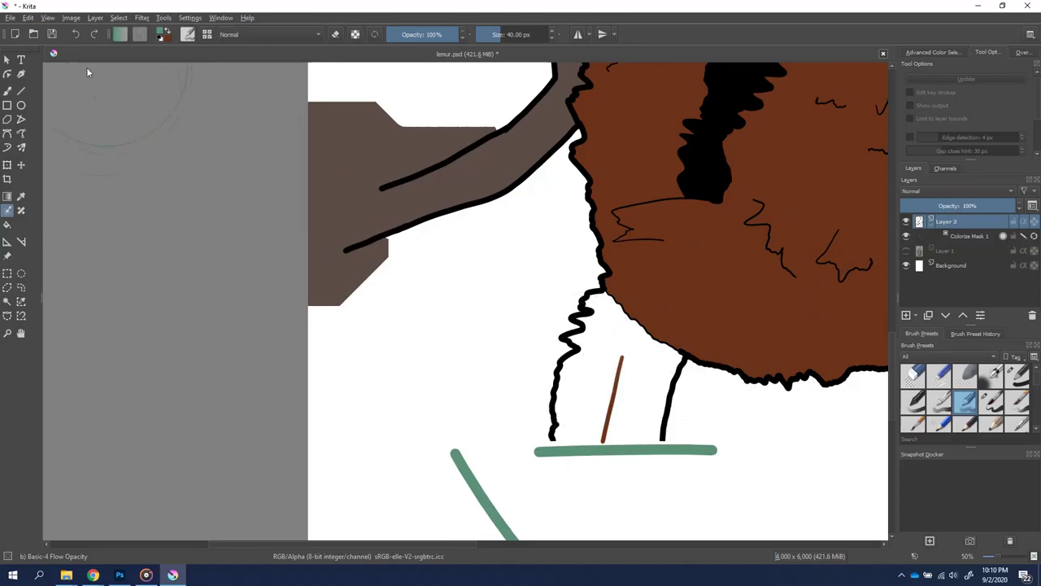
click(1017, 374)
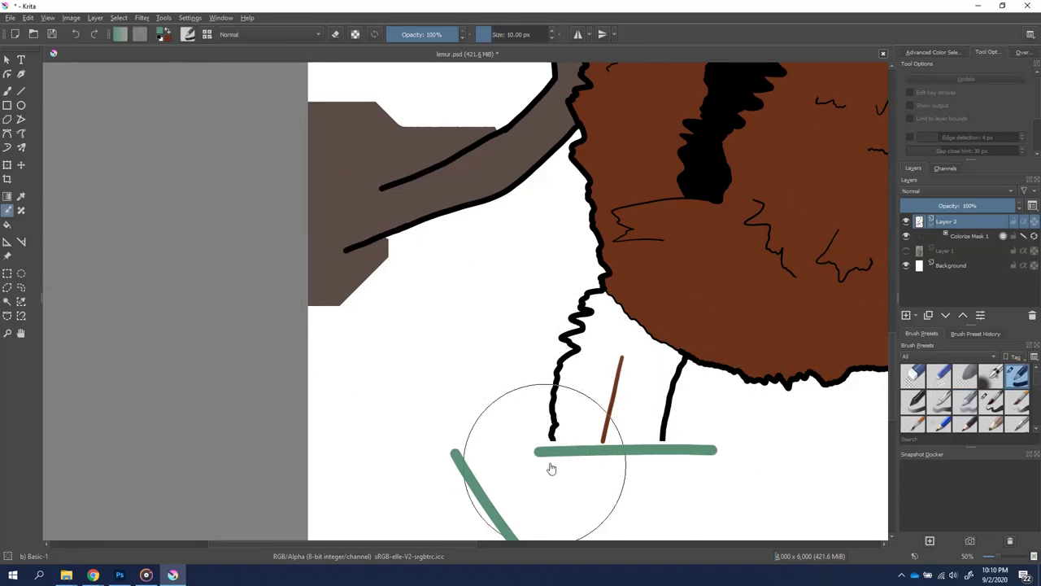
click(6, 91)
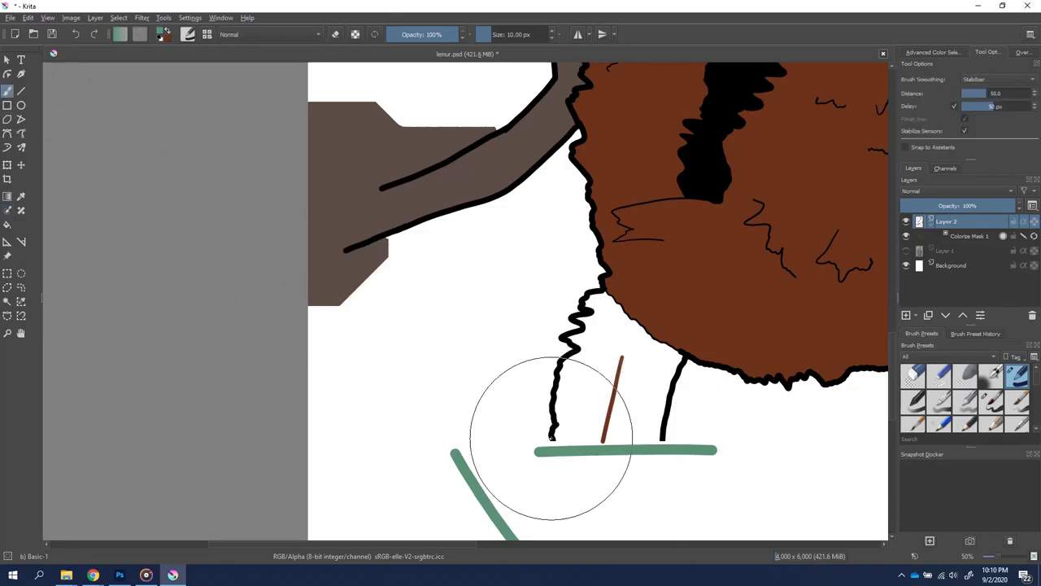
drag(552, 439, 665, 440)
key(ctrl+z)
click(157, 39)
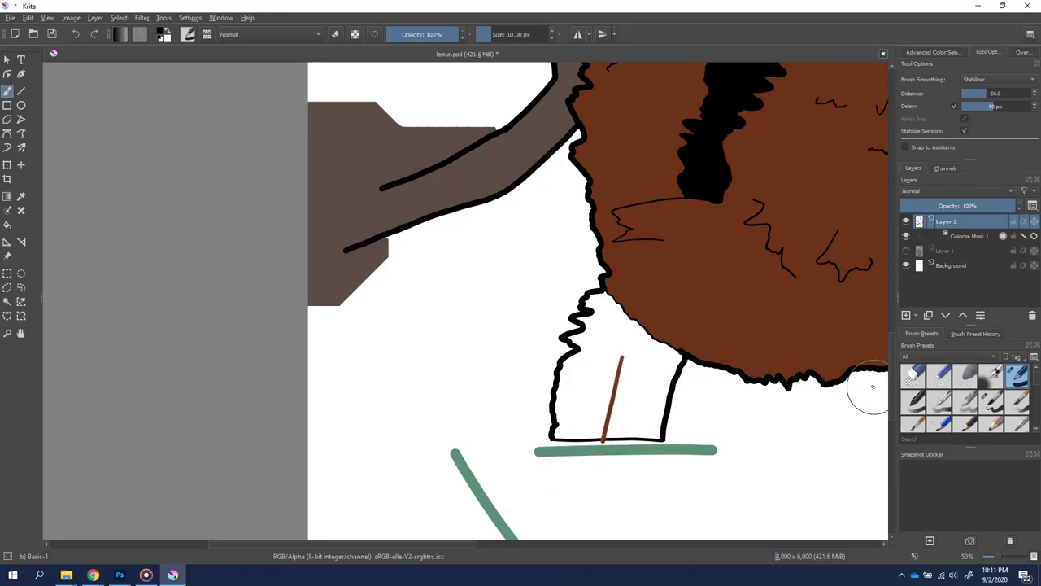
Draw black lines closing the open branch ends and the bottom of the foot
drag(380, 190, 345, 251)
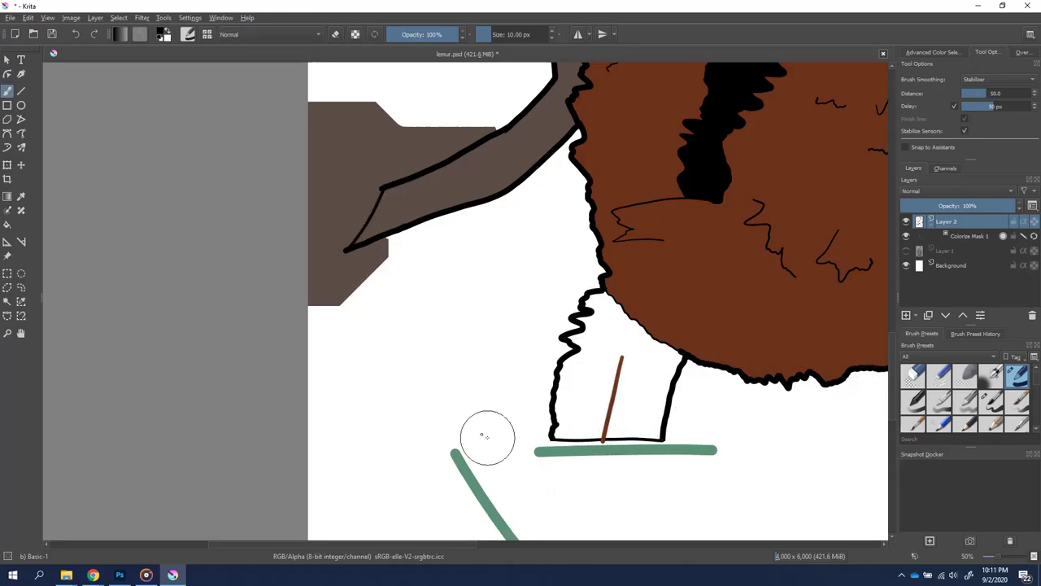
scroll(569, 325, right, 10)
scroll(887, 306, up, 8)
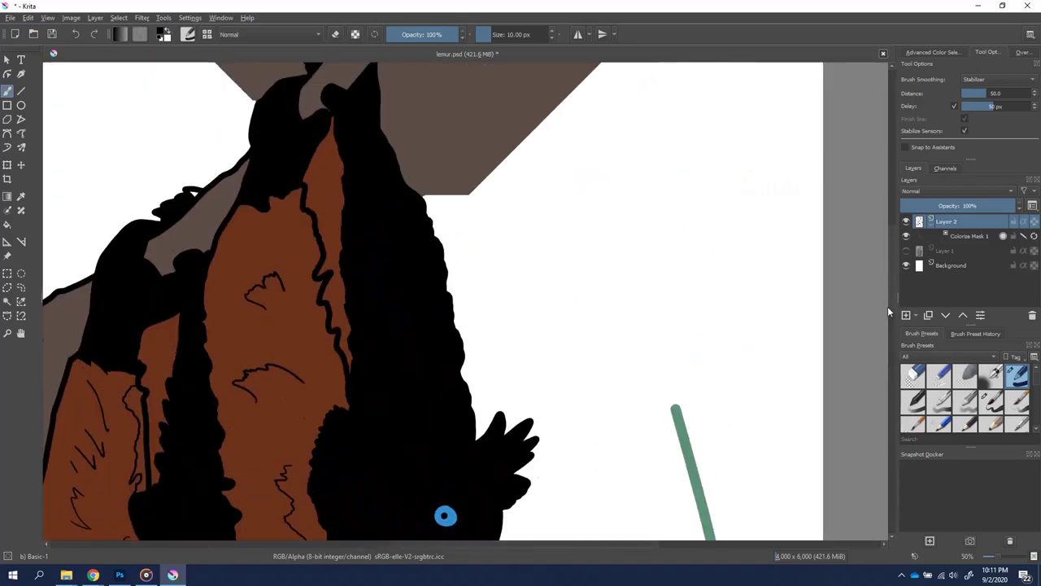
mouse_move(887, 306)
mouse_down()
mouse_move(889, 269)
mouse_move(883, 335)
mouse_move(888, 241)
mouse_up()
drag(401, 256, 480, 251)
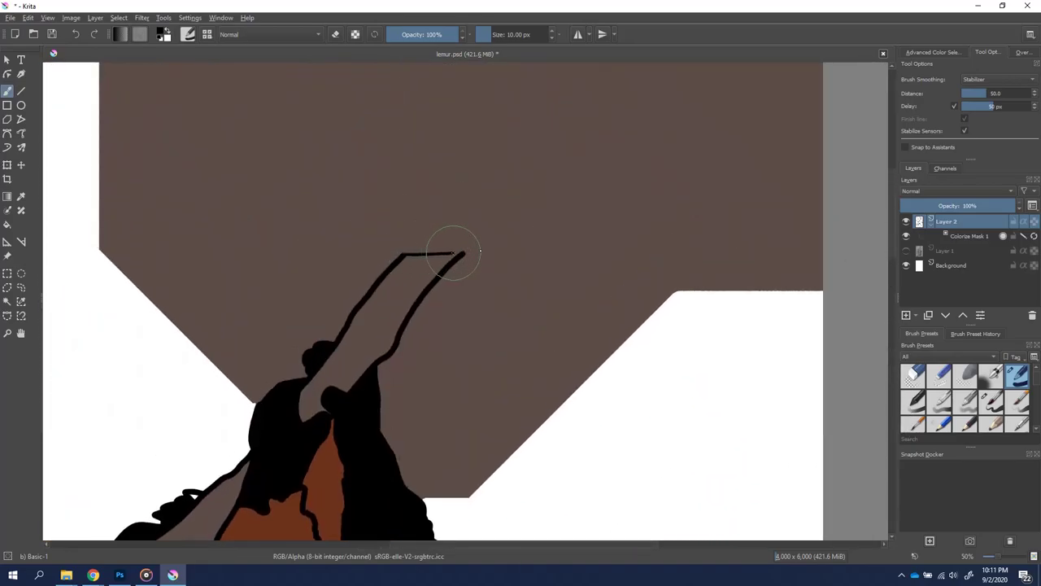
click(7, 210)
scroll(955, 153, down, 2)
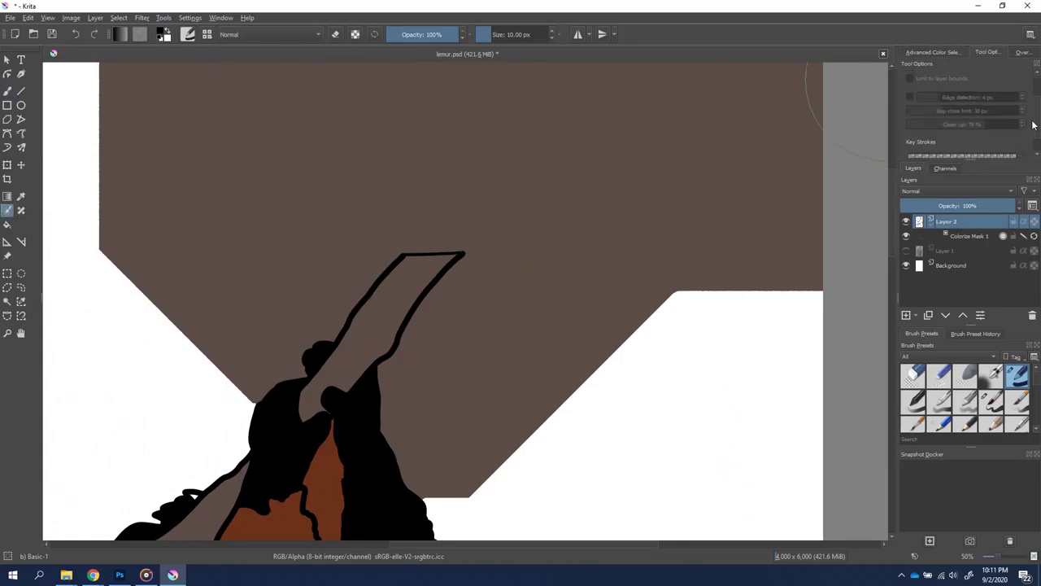
Mark the grey patch at the lemur's top edge with the transparent background key colour
click(388, 457)
scroll(953, 78, up, 2)
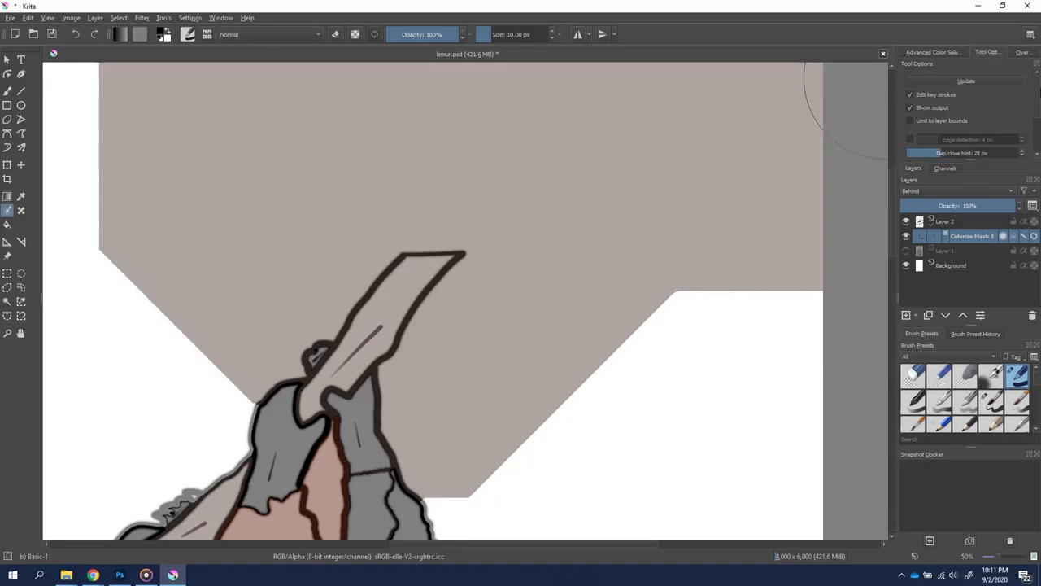
scroll(685, 244, down, 5)
scroll(590, 392, up, 3)
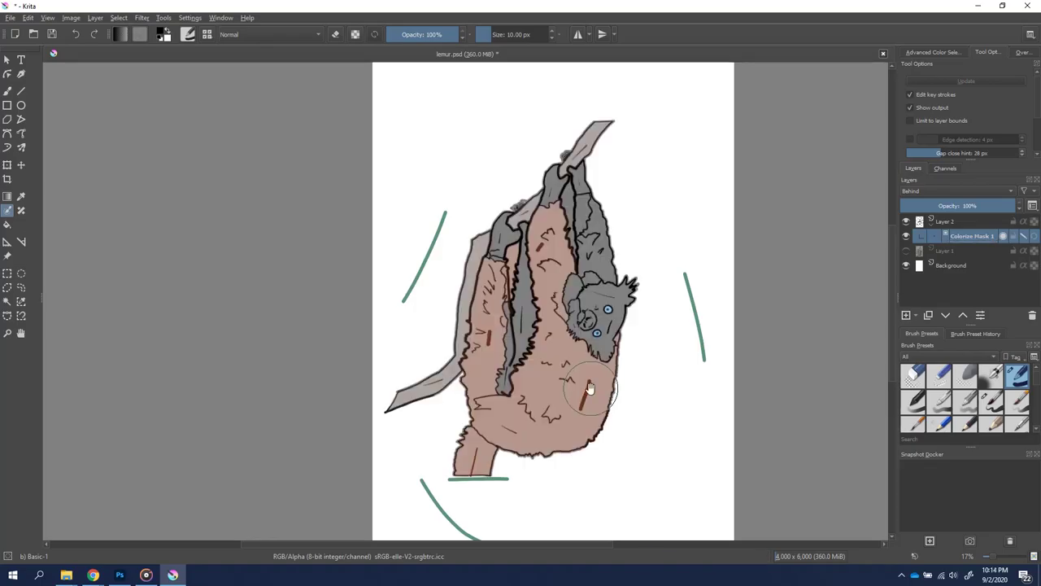
scroll(584, 155, up, 4)
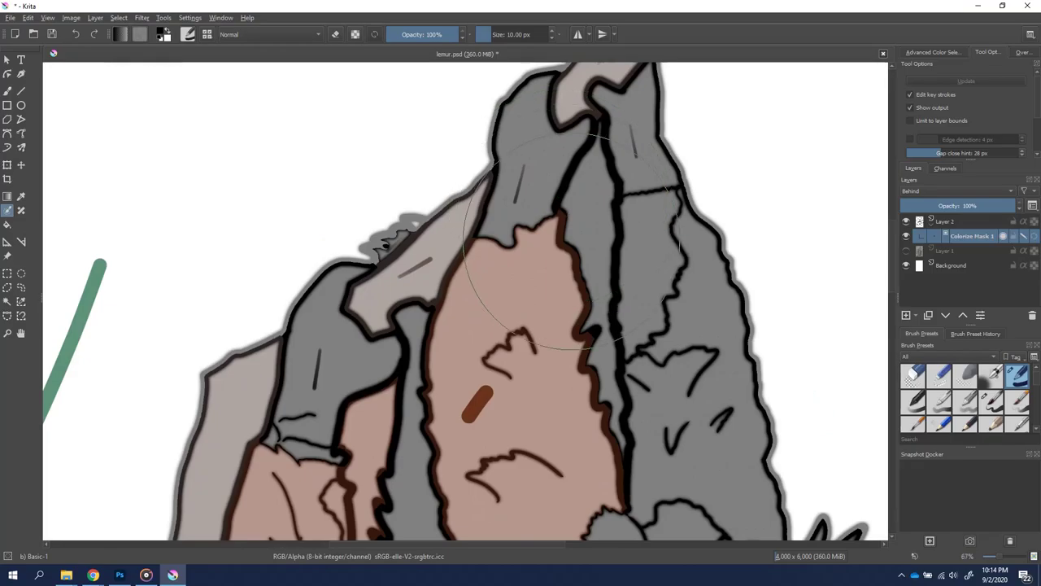
scroll(1037, 110, down, 1)
scroll(1037, 110, down, 2)
click(944, 136)
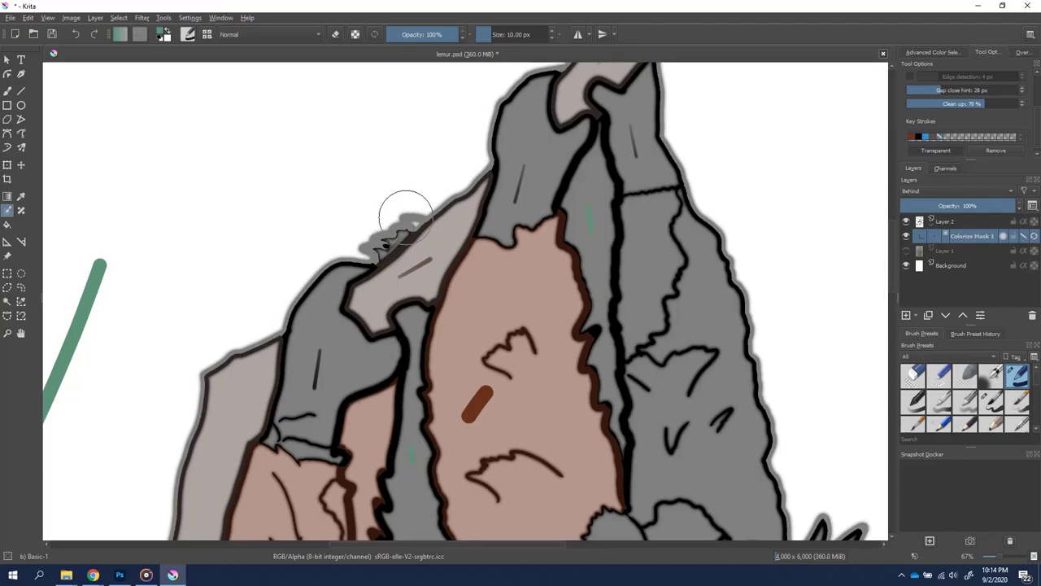
drag(406, 213, 366, 232)
scroll(516, 266, down, 3)
scroll(465, 380, up, 3)
scroll(465, 380, down, 3)
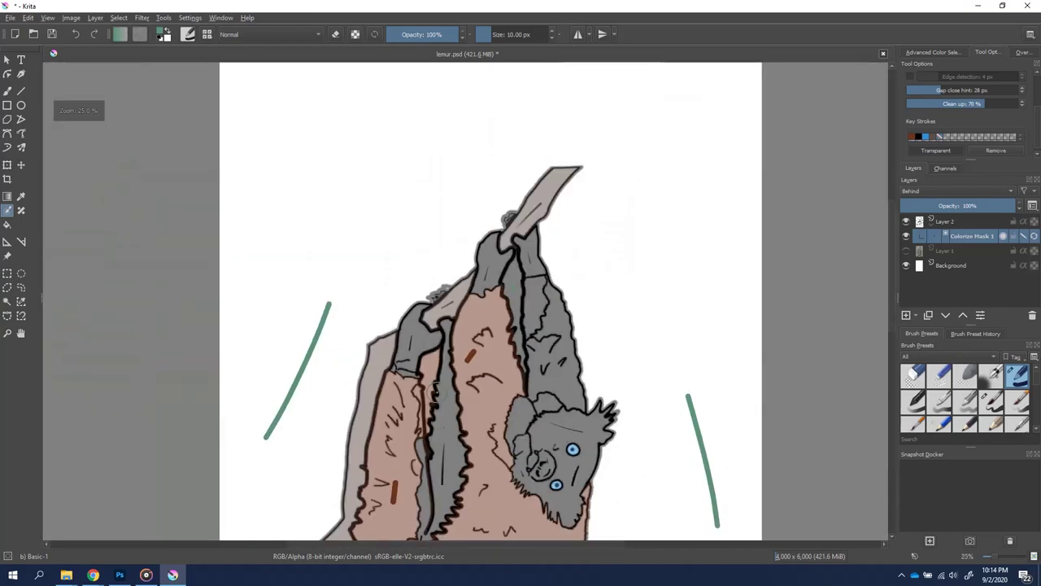
scroll(465, 380, down, 2)
scroll(837, 236, up, 2)
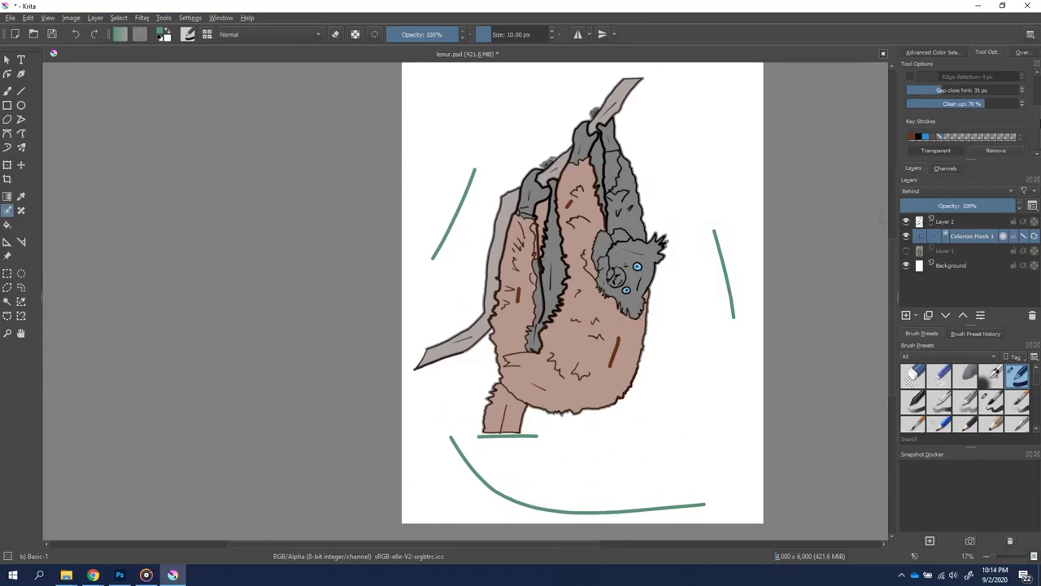
scroll(951, 81, up, 2)
Paint a background key stroke in the arm-body gap and update the colorize fill
click(905, 236)
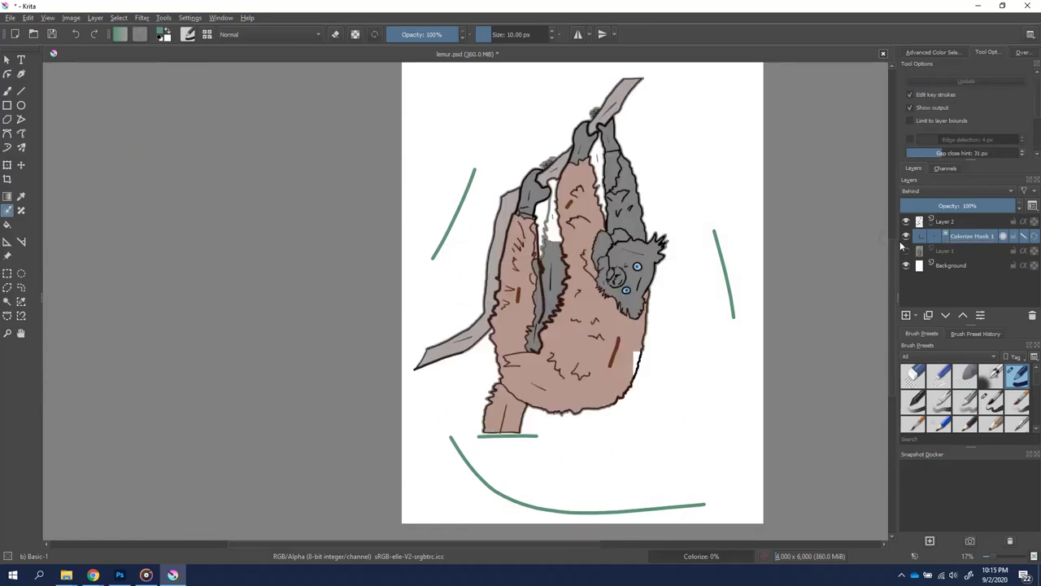
scroll(553, 232, up, 3)
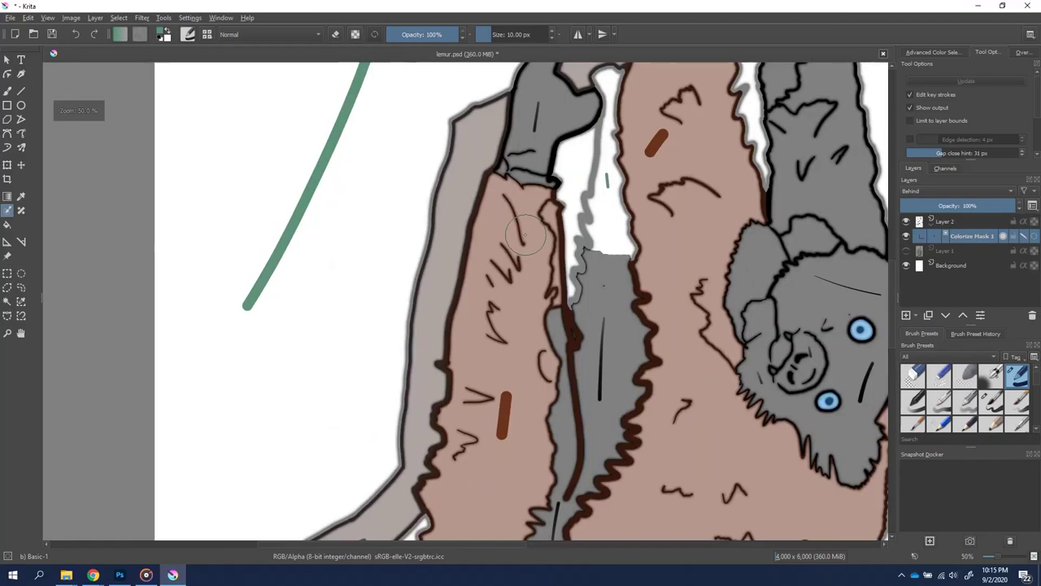
scroll(618, 188, down, 1)
scroll(619, 189, up, 2)
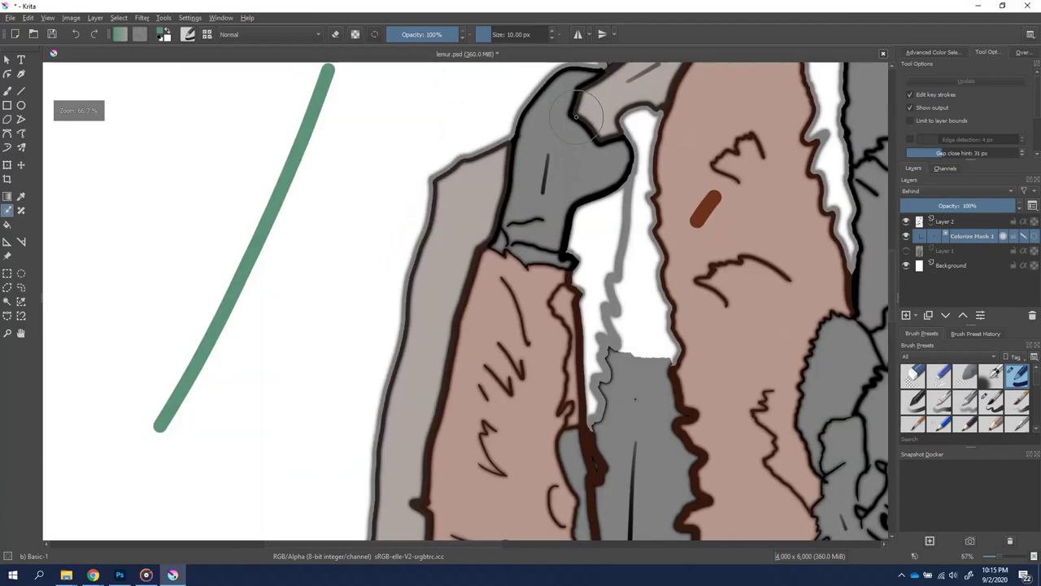
drag(593, 231, 591, 265)
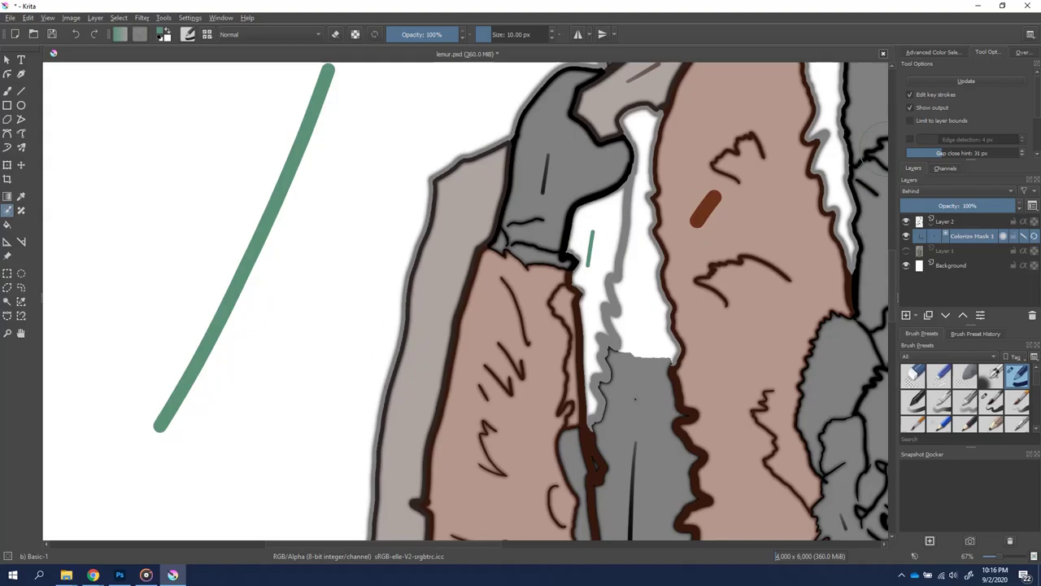
click(966, 81)
Inspect the regenerated fill, then switch over to Photoshop
scroll(888, 244, down, 4)
scroll(890, 246, up, 1)
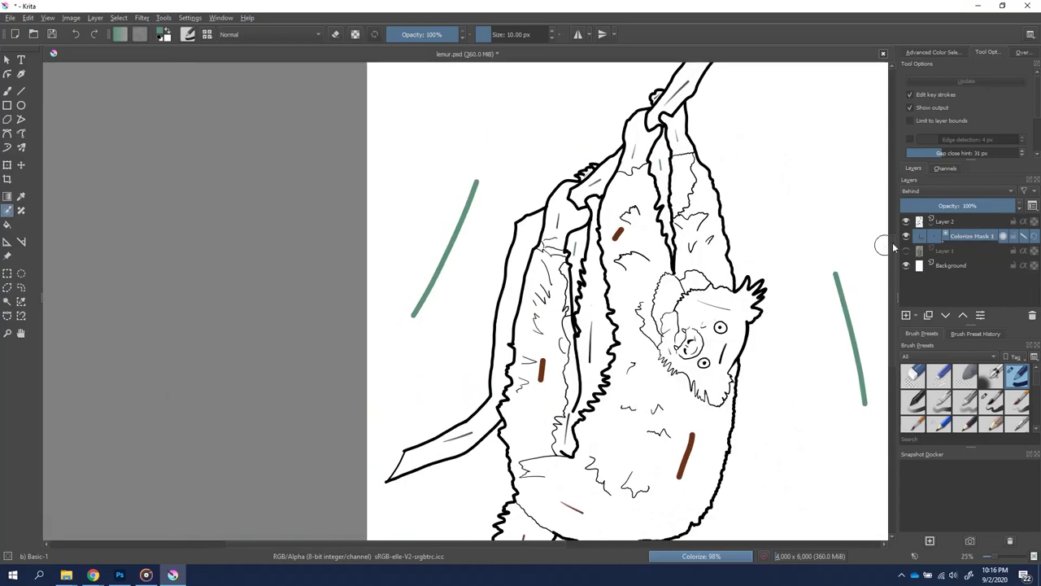
scroll(890, 272, down, 2)
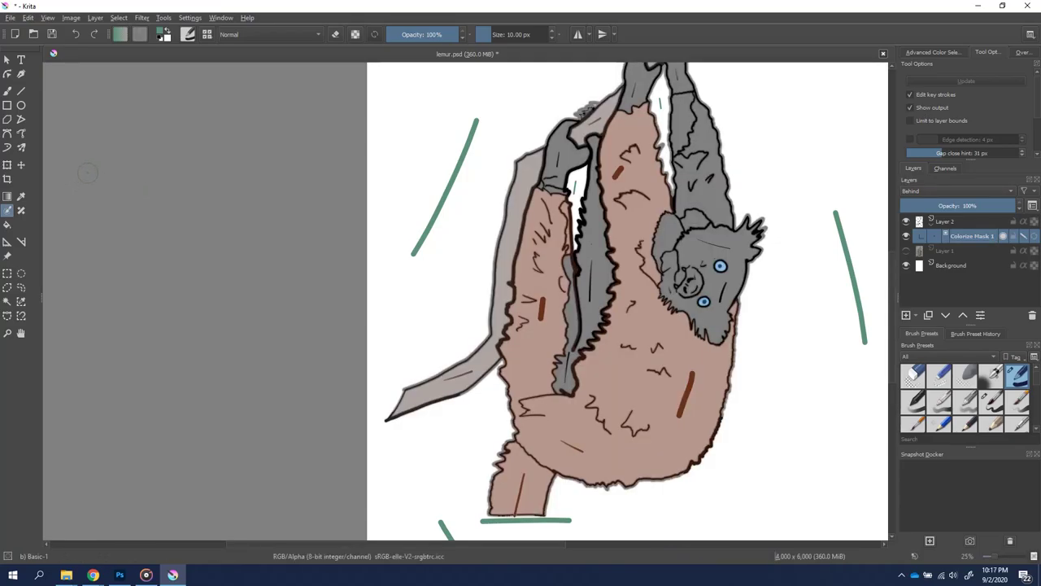
scroll(762, 111, up, 1)
scroll(767, 132, down, 1)
scroll(723, 118, up, 1)
scroll(722, 126, up, 1)
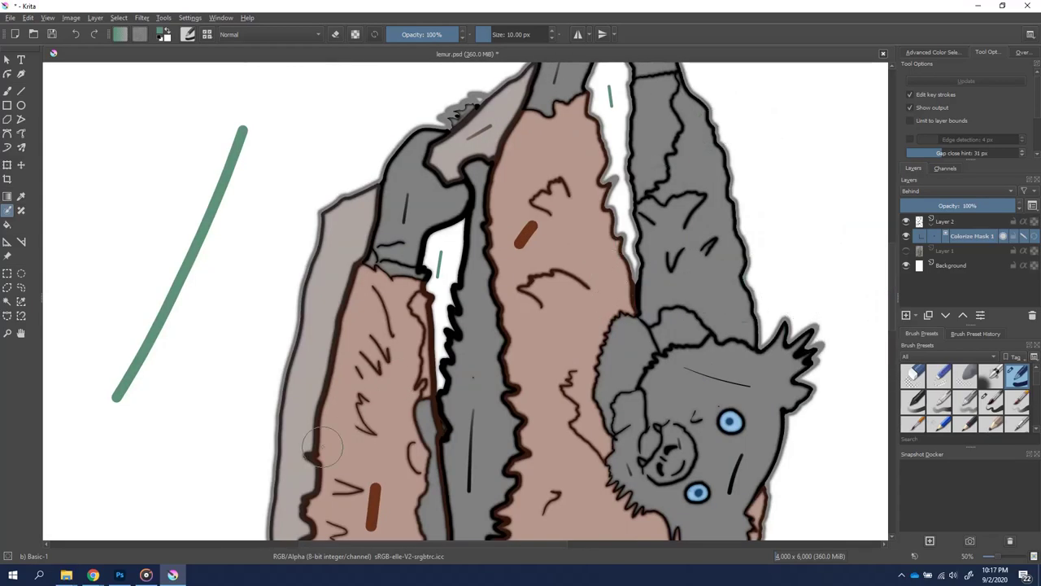
click(119, 574)
Open lemur.psd from recent files and show the Layer 1 reference photo under the line art
click(24, 7)
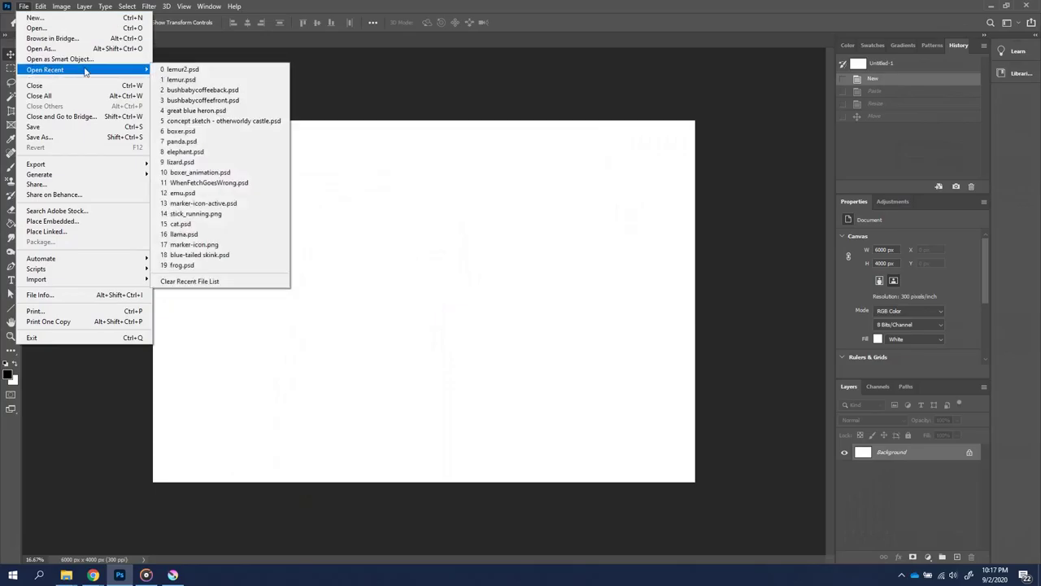
click(183, 79)
click(844, 477)
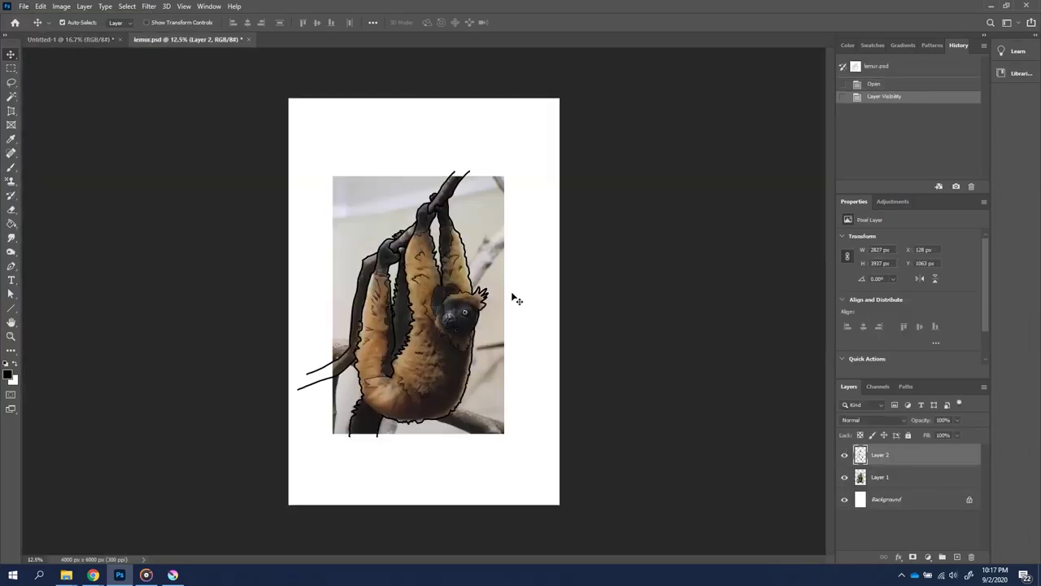
scroll(463, 299, up, 5)
scroll(431, 297, down, 1)
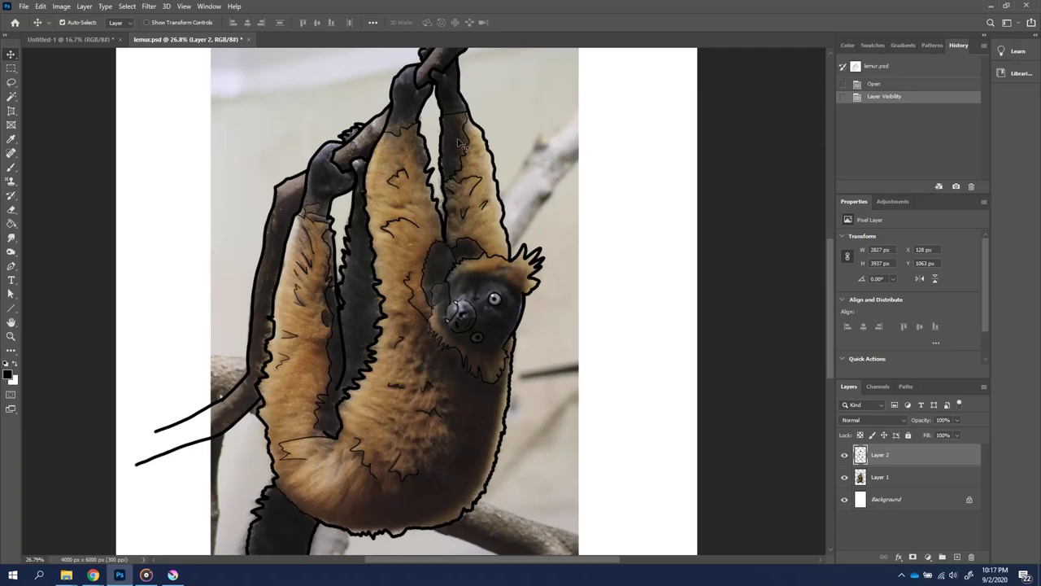
click(172, 575)
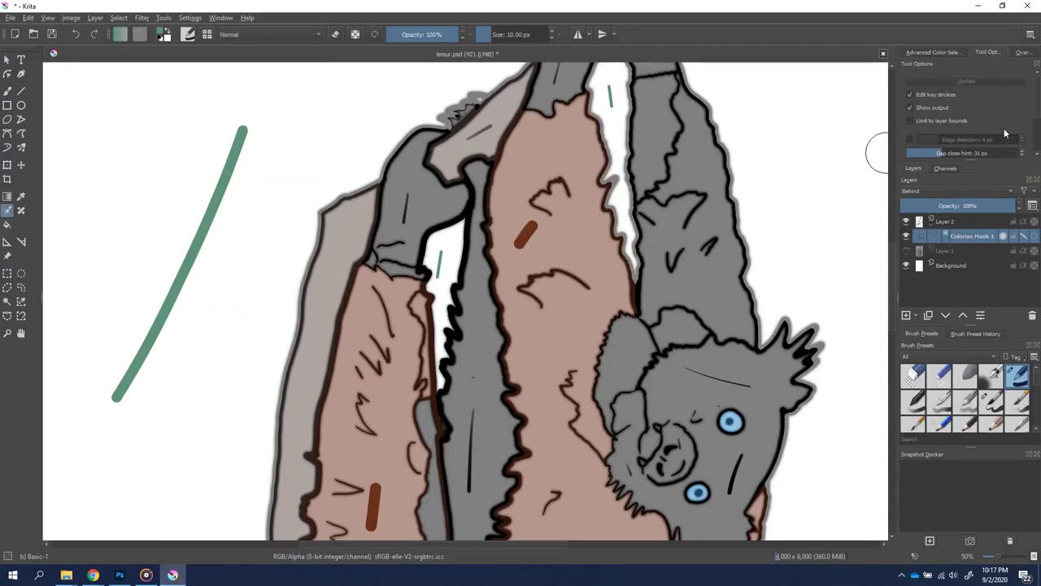
After checking the reference photo, select line-art Layer 2 with the Freehand Brush
scroll(1002, 136, down, 3)
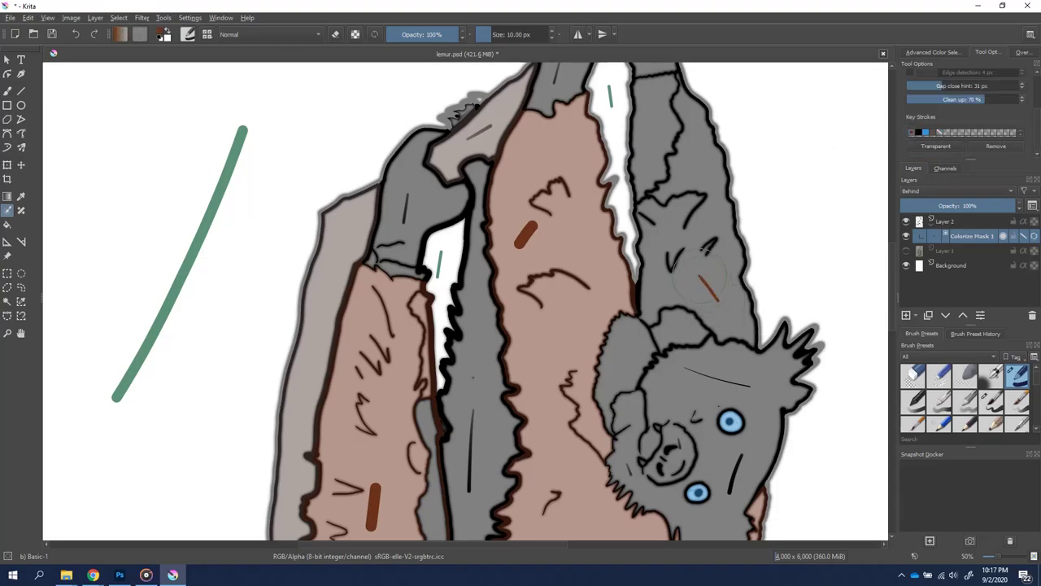
drag(895, 293, 894, 299)
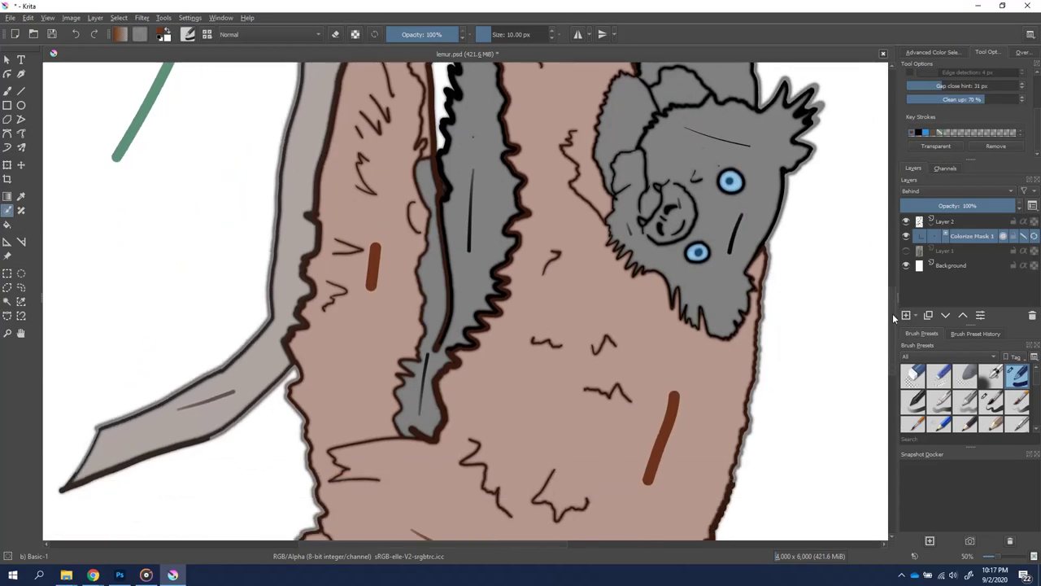
click(121, 575)
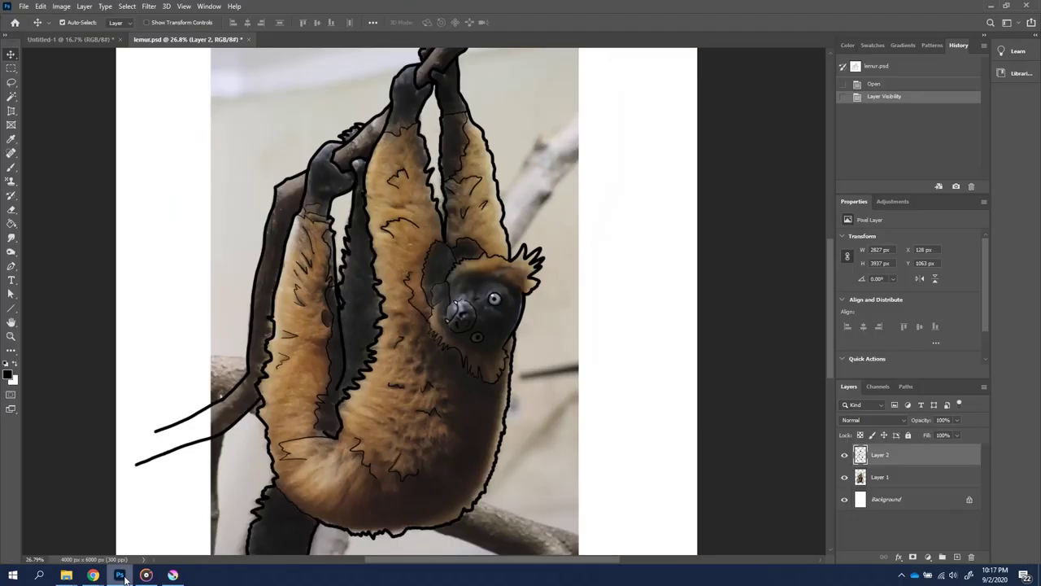
click(172, 575)
click(970, 227)
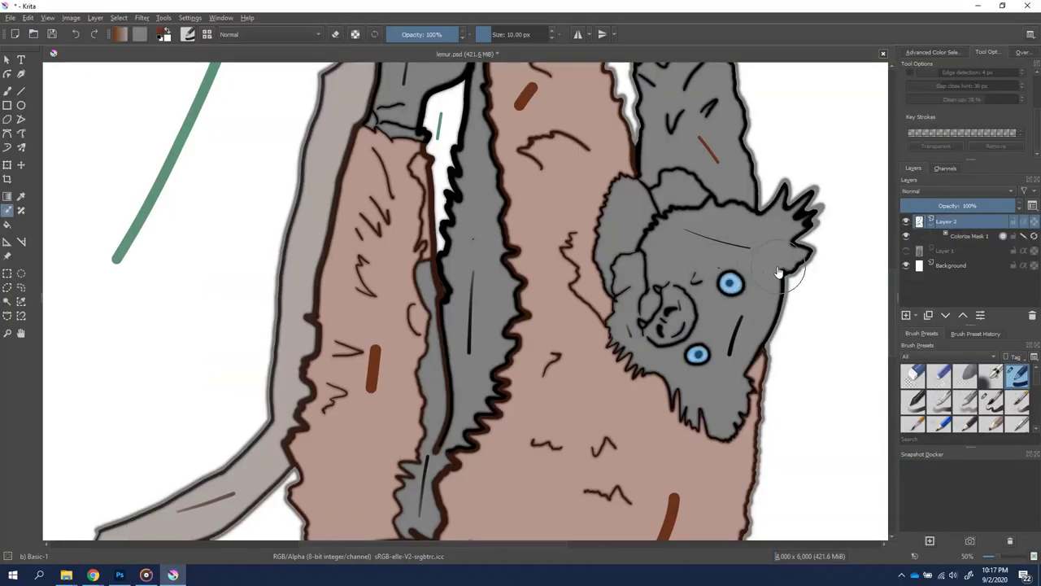
click(8, 92)
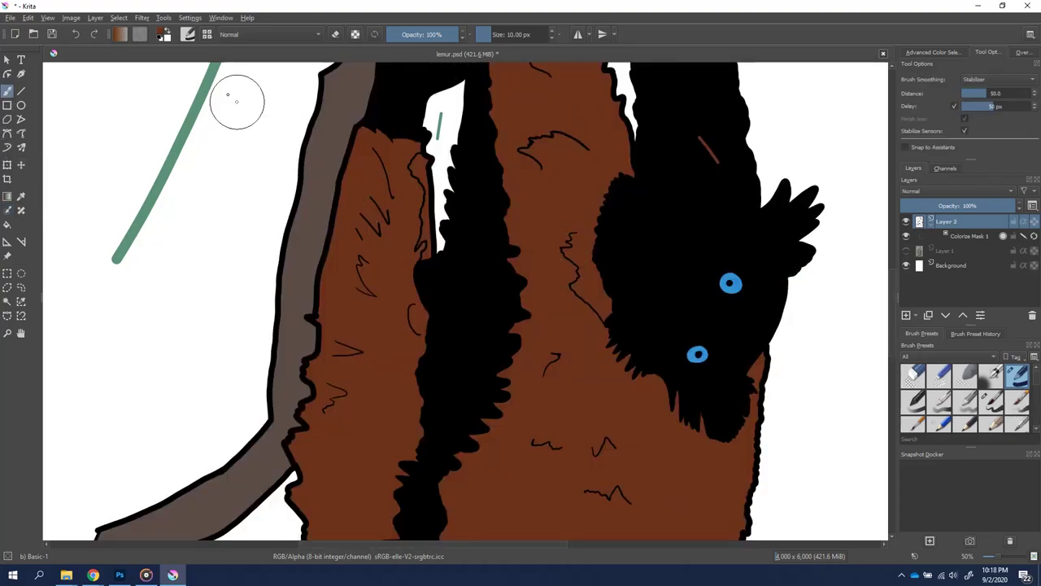
With the colour fill hidden, draw the curved top-of-face and jaw outlines, then reselect the colorize mask
click(906, 236)
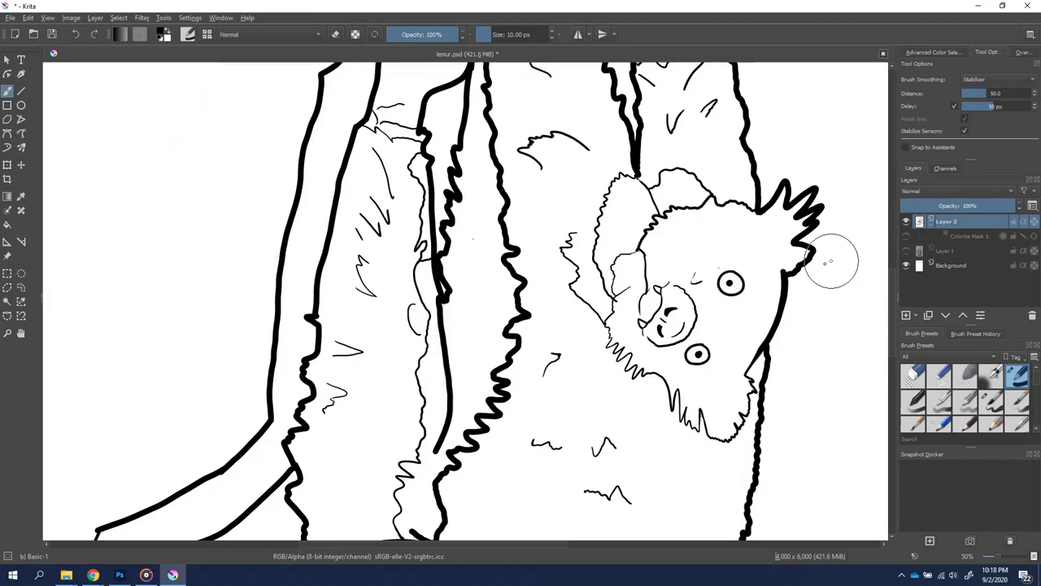
mouse_move(774, 261)
mouse_down()
mouse_move(668, 236)
mouse_move(642, 248)
mouse_up()
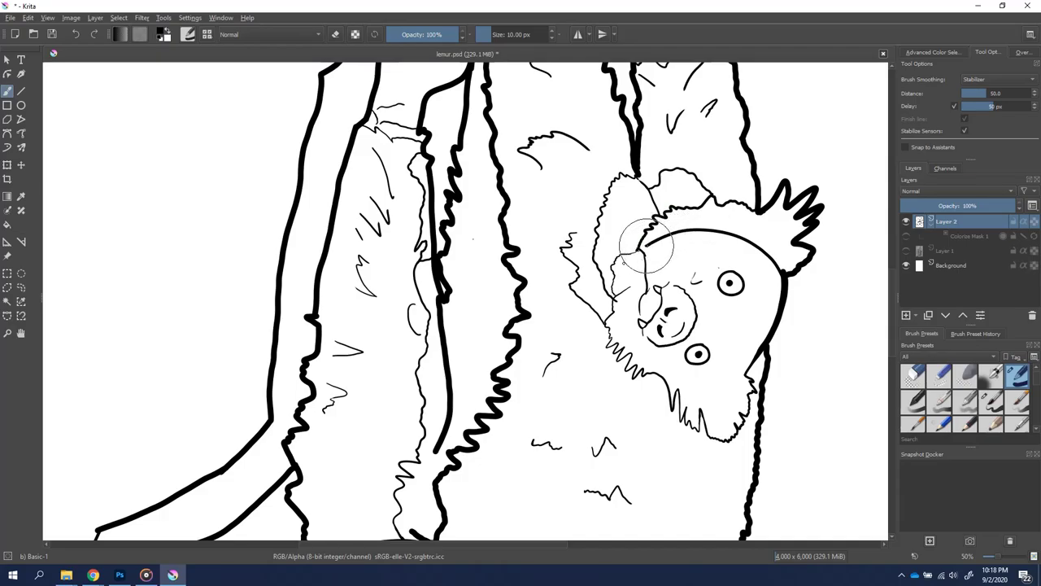
click(119, 575)
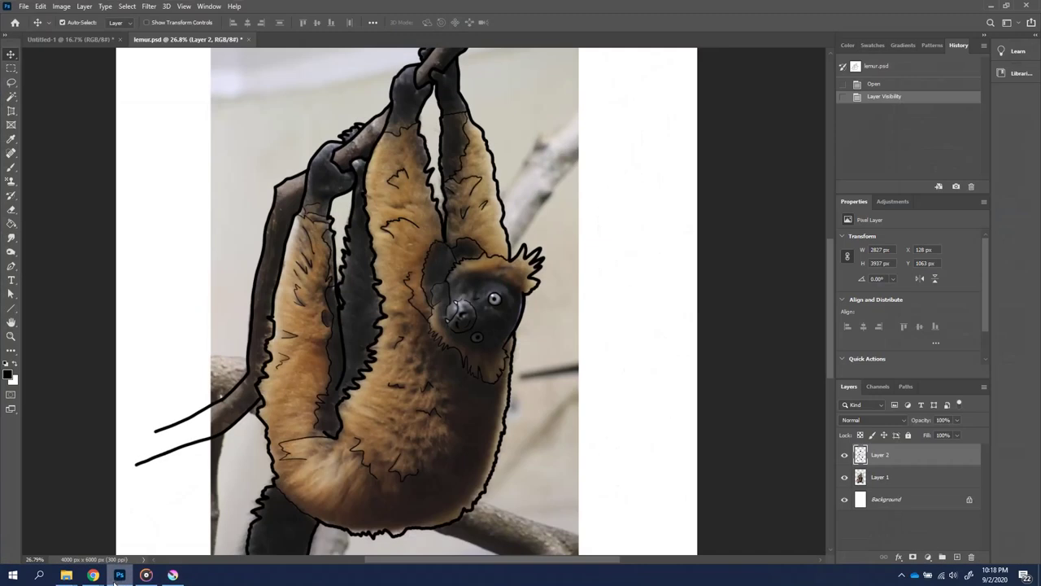
click(173, 575)
mouse_move(756, 356)
mouse_down()
mouse_move(699, 377)
mouse_move(644, 350)
mouse_move(619, 311)
mouse_up()
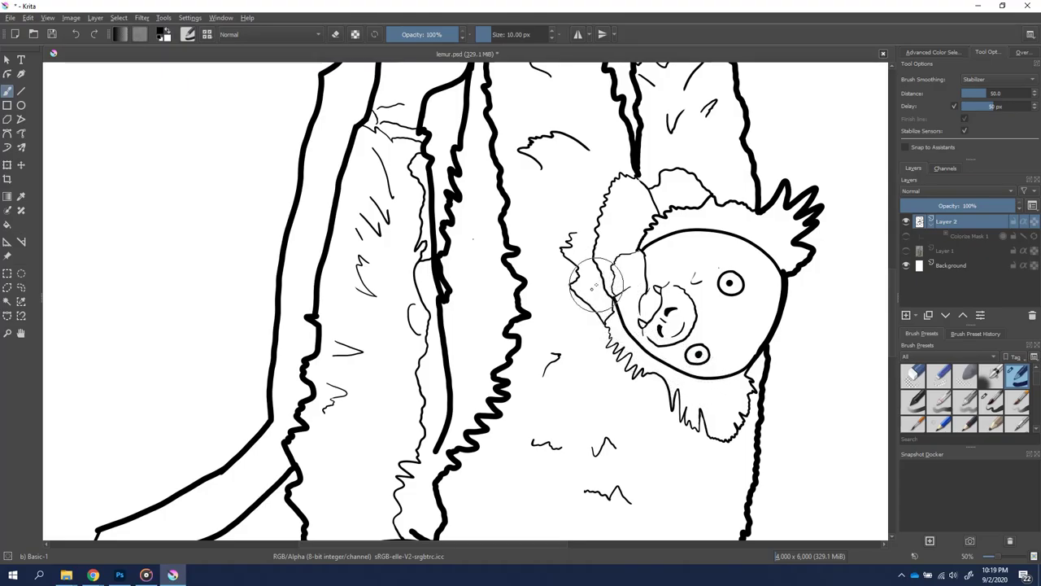
click(120, 575)
click(172, 575)
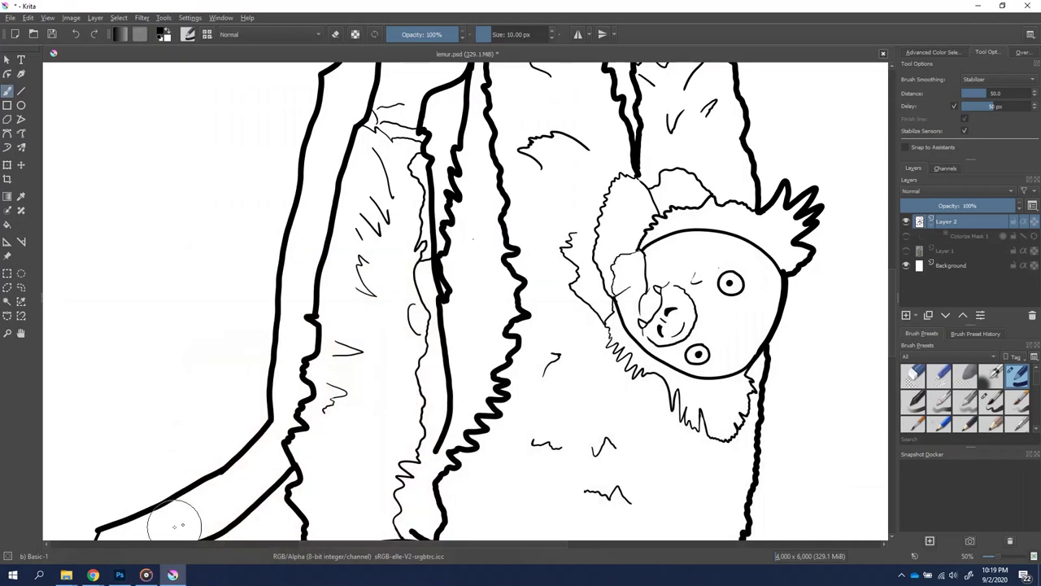
click(905, 236)
click(968, 236)
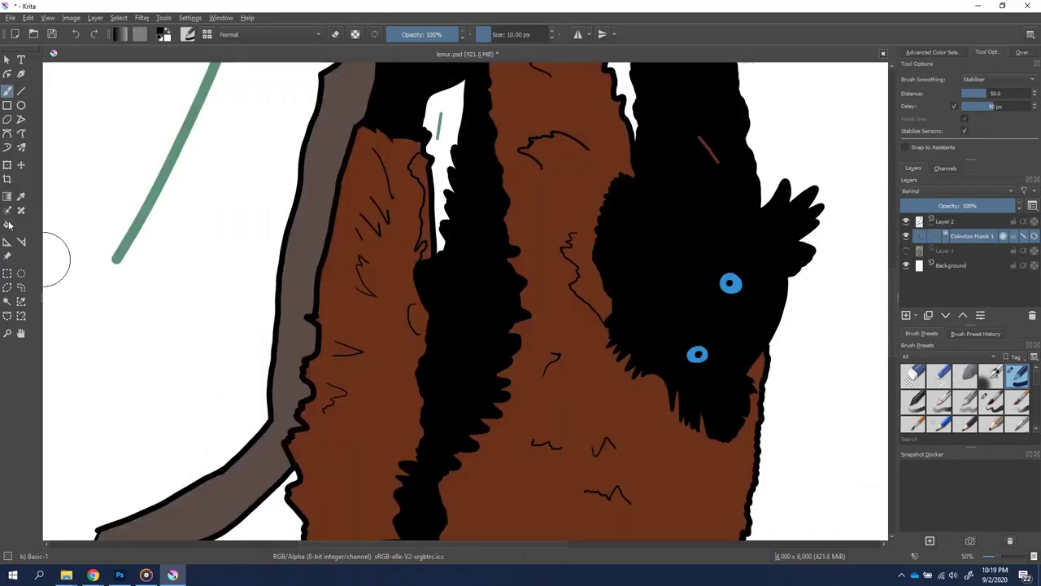
Paint a brown key stroke across the top of the lemur's head
click(8, 241)
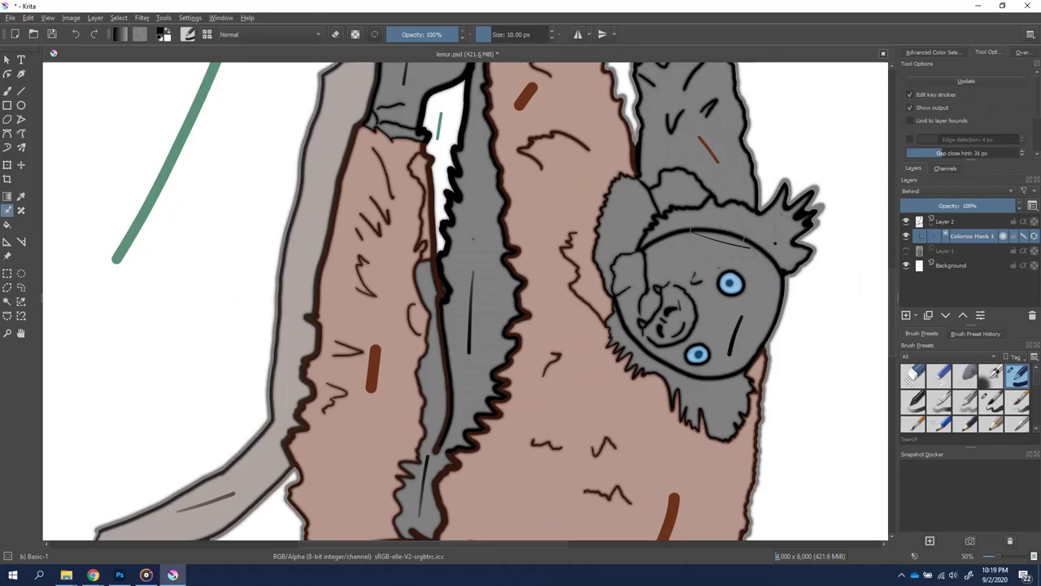
click(161, 33)
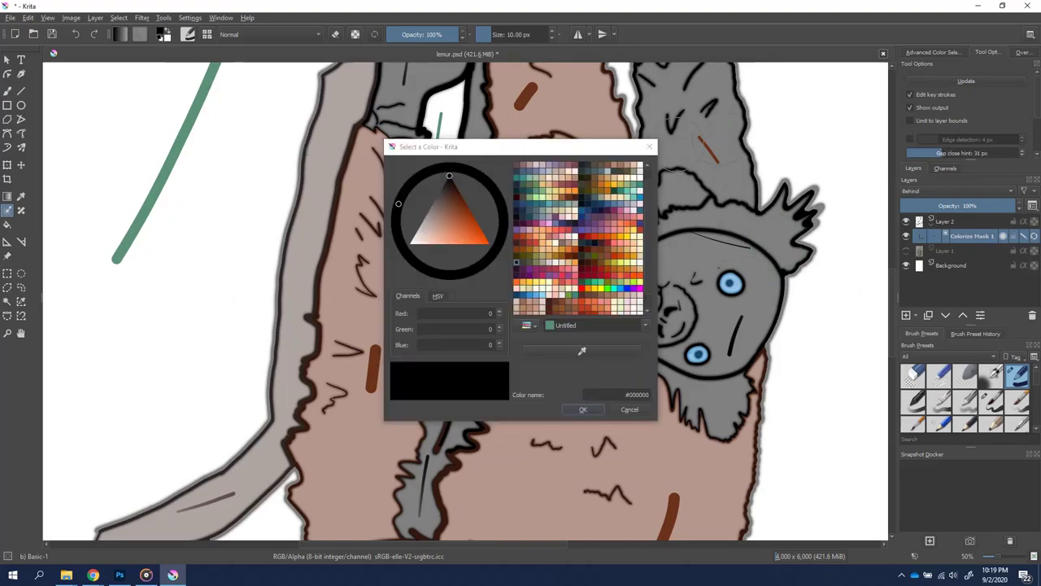
key(Escape)
click(912, 133)
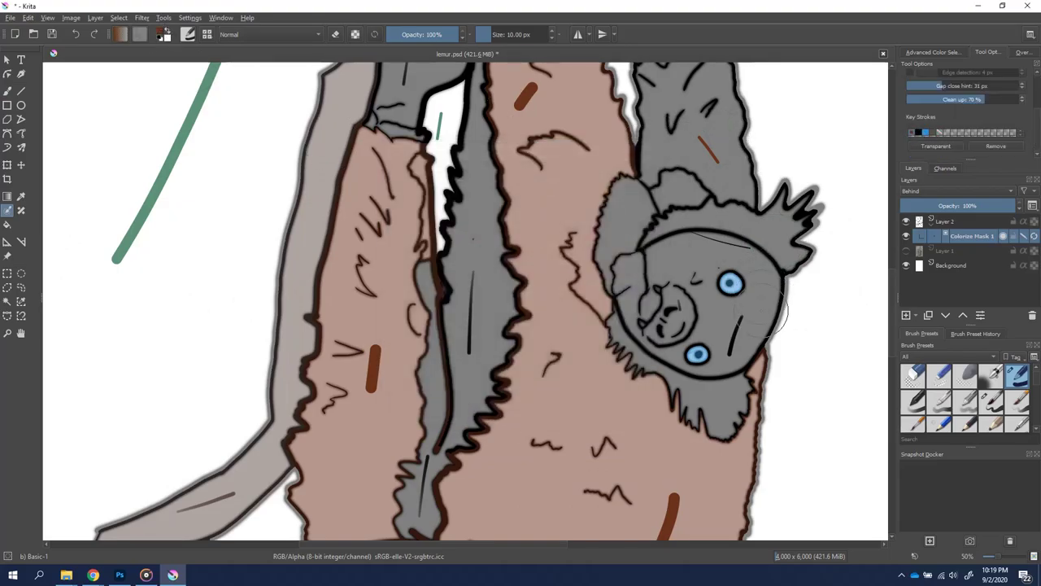
drag(742, 216, 777, 237)
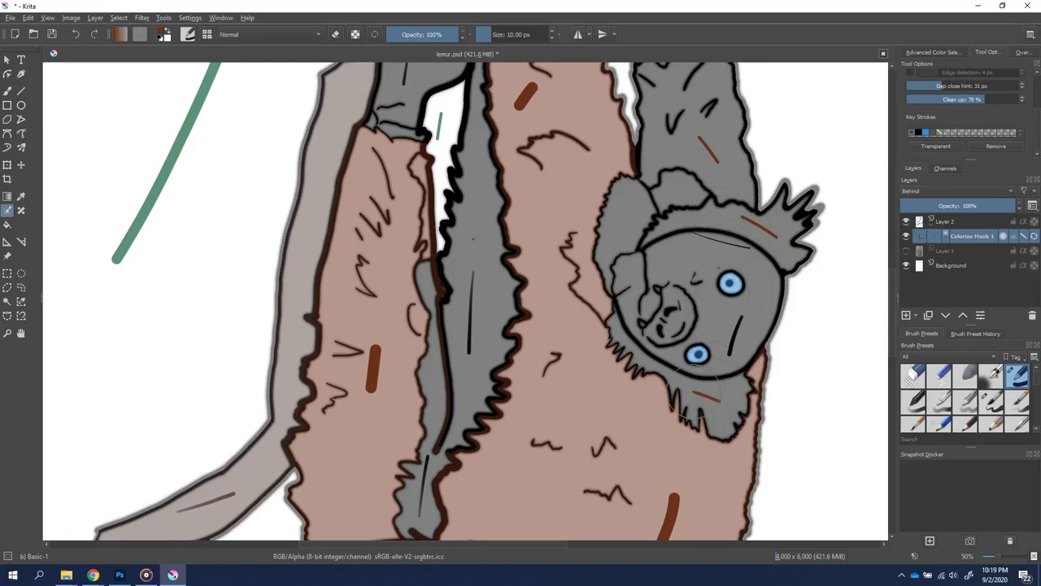
mouse_move(893, 307)
mouse_down()
mouse_move(893, 280)
mouse_move(890, 294)
mouse_up()
scroll(971, 106, up, 3)
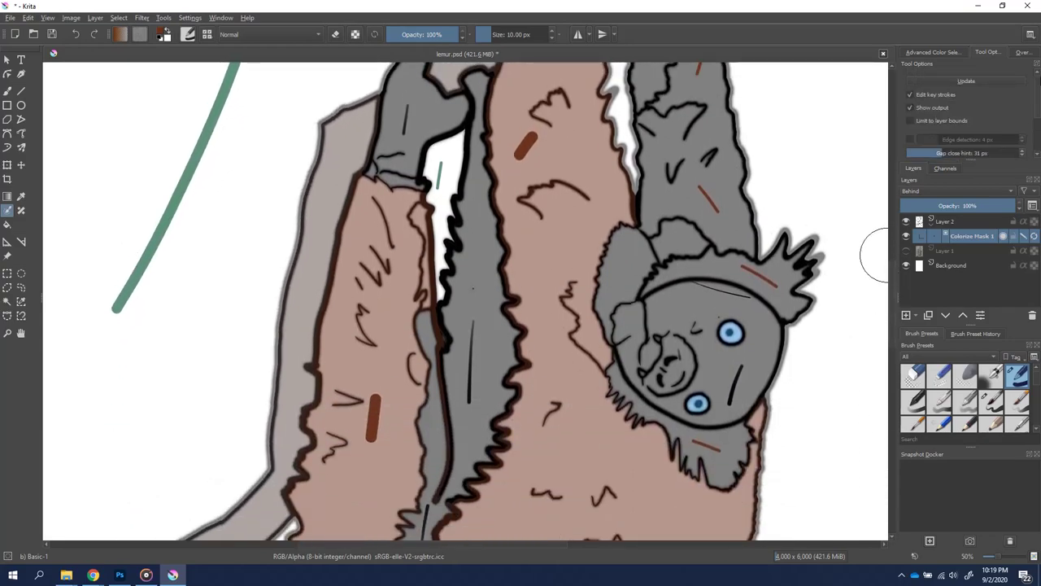
scroll(723, 291, down, 3)
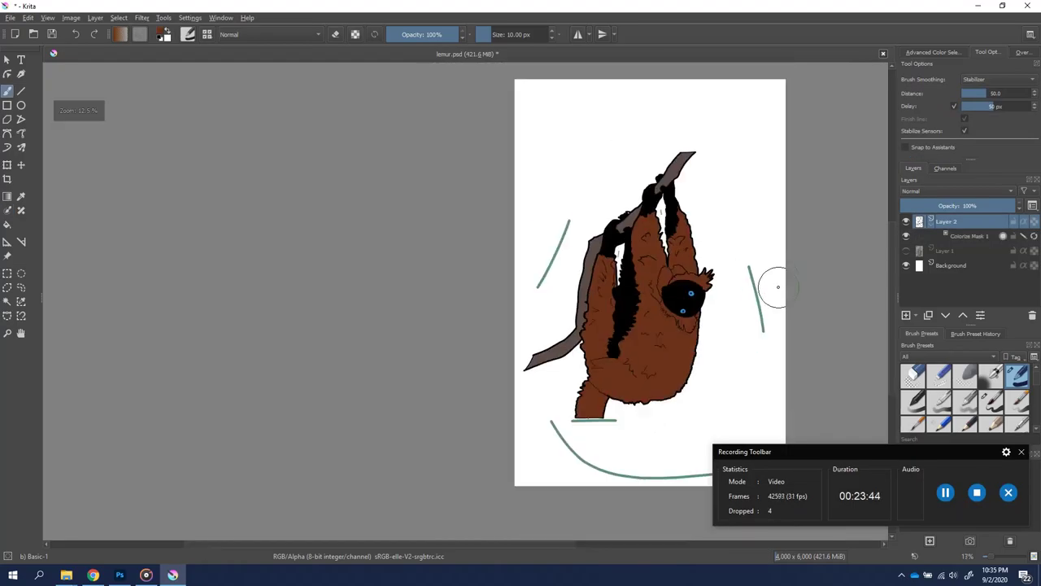
Select the colorize mask layer, view the Colorize Mask docs, and open the layer's context menu
click(960, 237)
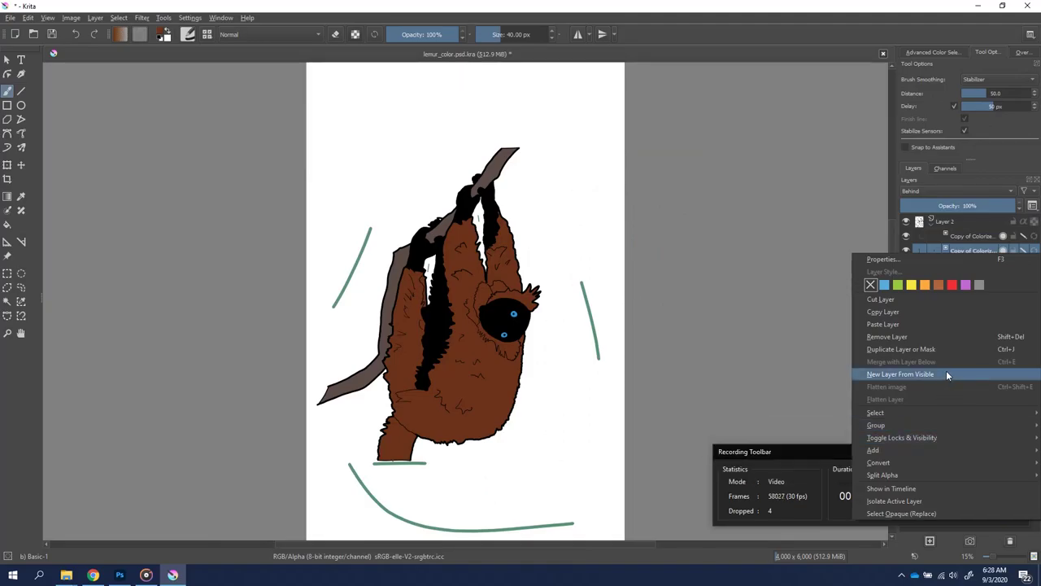
click(94, 575)
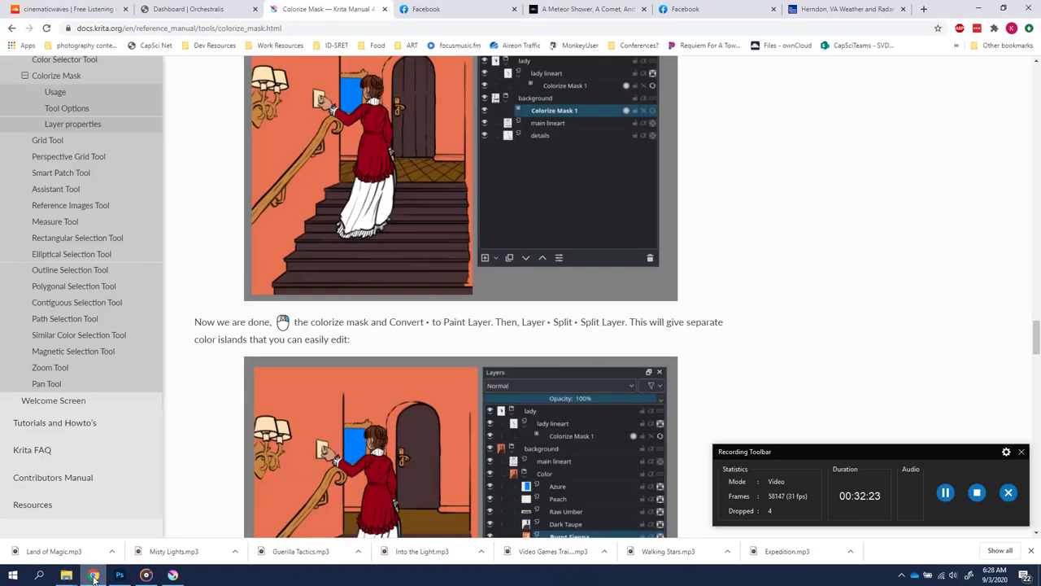
click(172, 575)
right_click(977, 246)
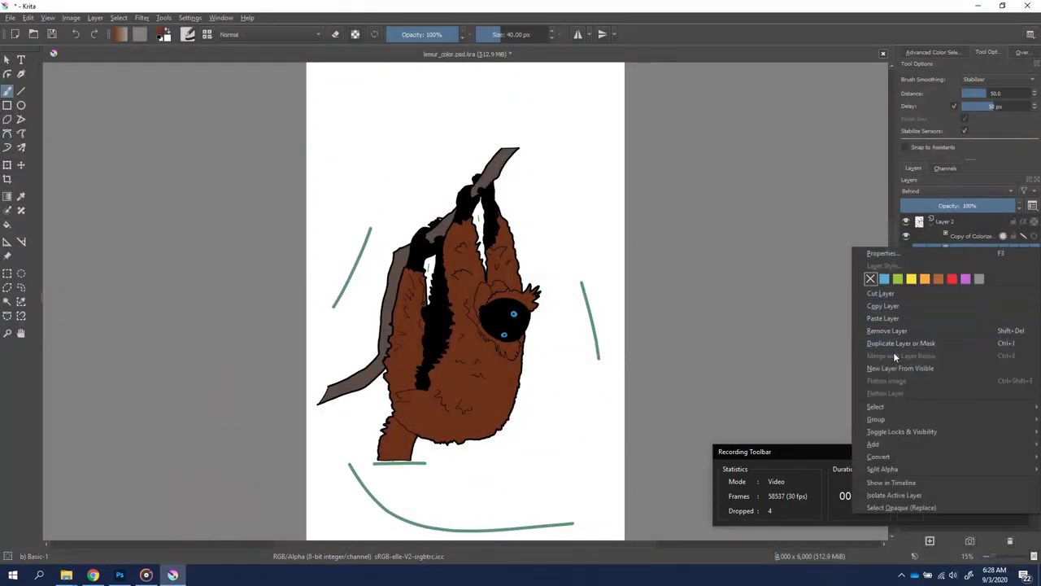
Convert the colorize mask copy into a paint layer
click(815, 457)
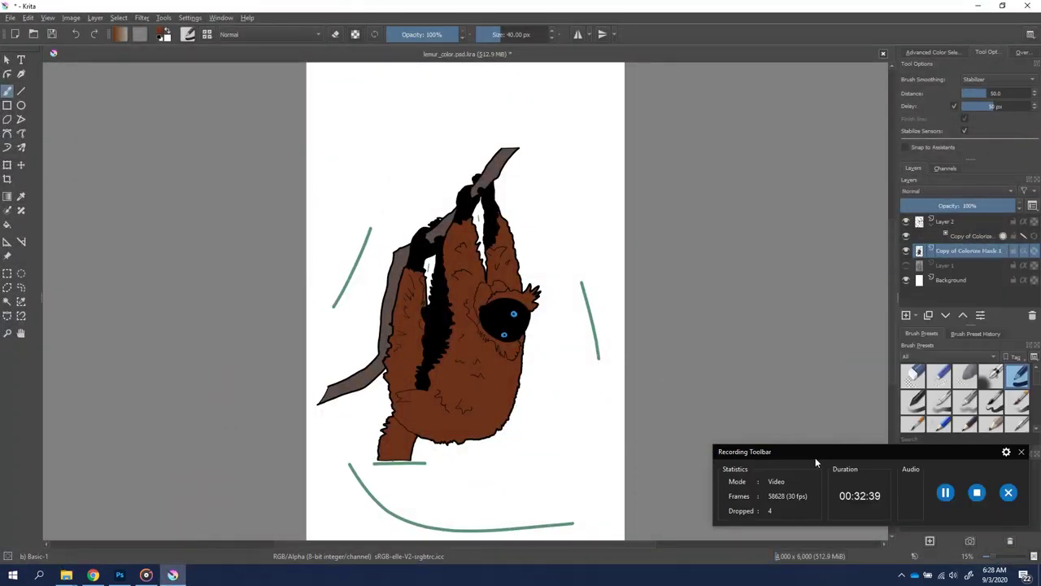
right_click(954, 254)
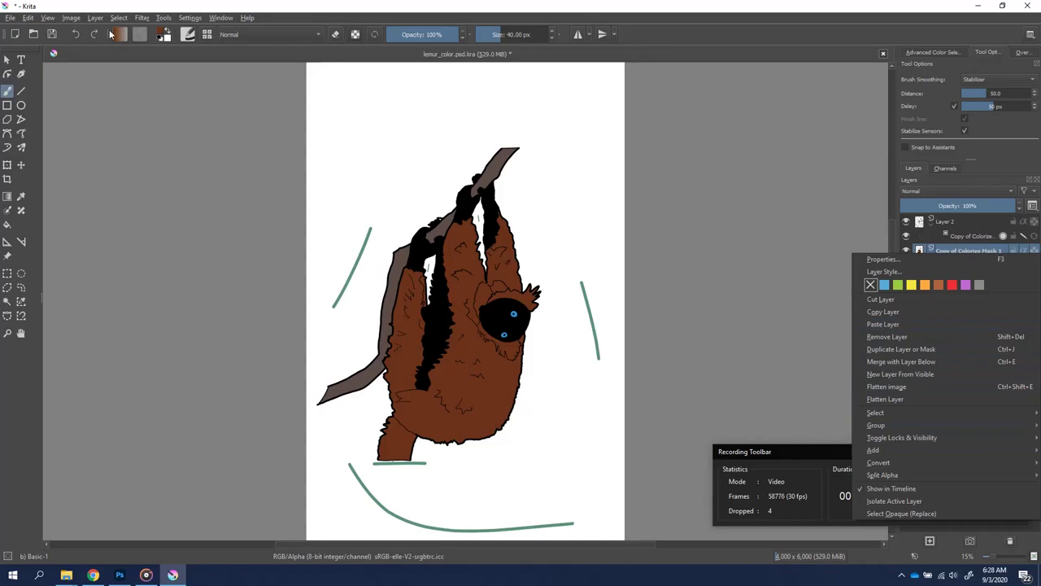
click(652, 193)
Split the layer into a Color group of per-colour layers and hide the copy
click(95, 17)
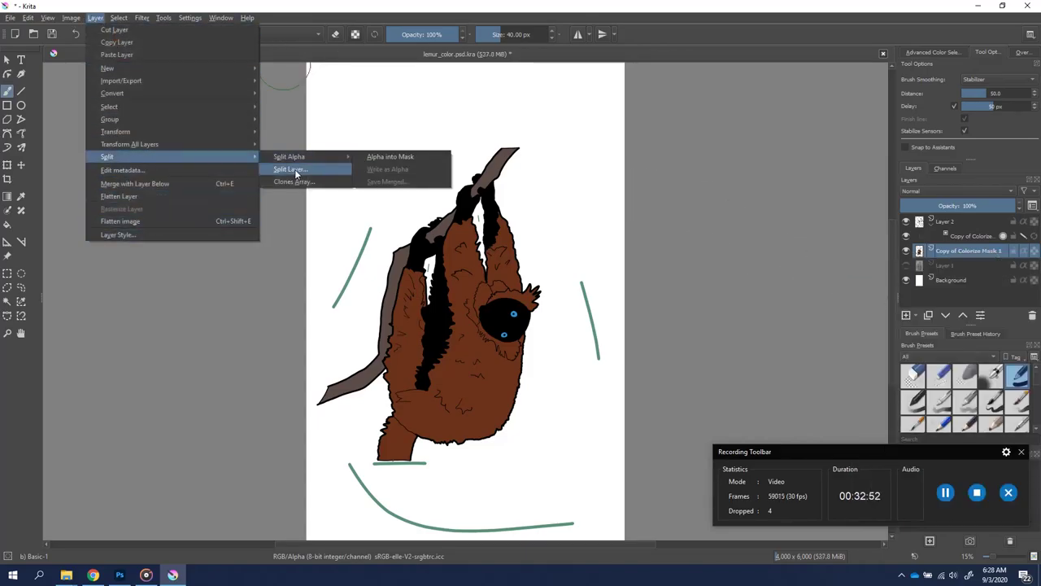
click(288, 169)
click(568, 380)
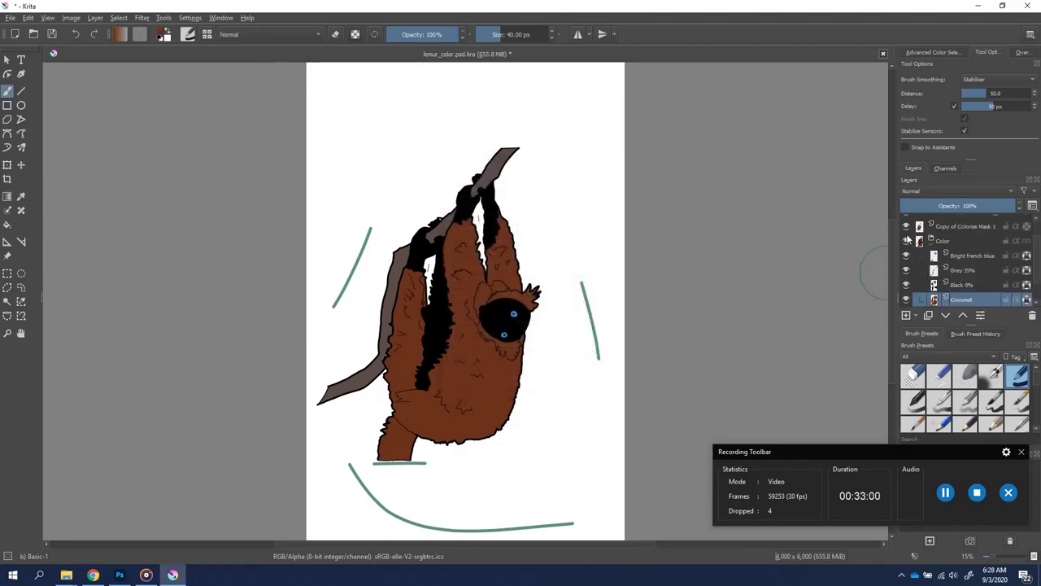
click(907, 237)
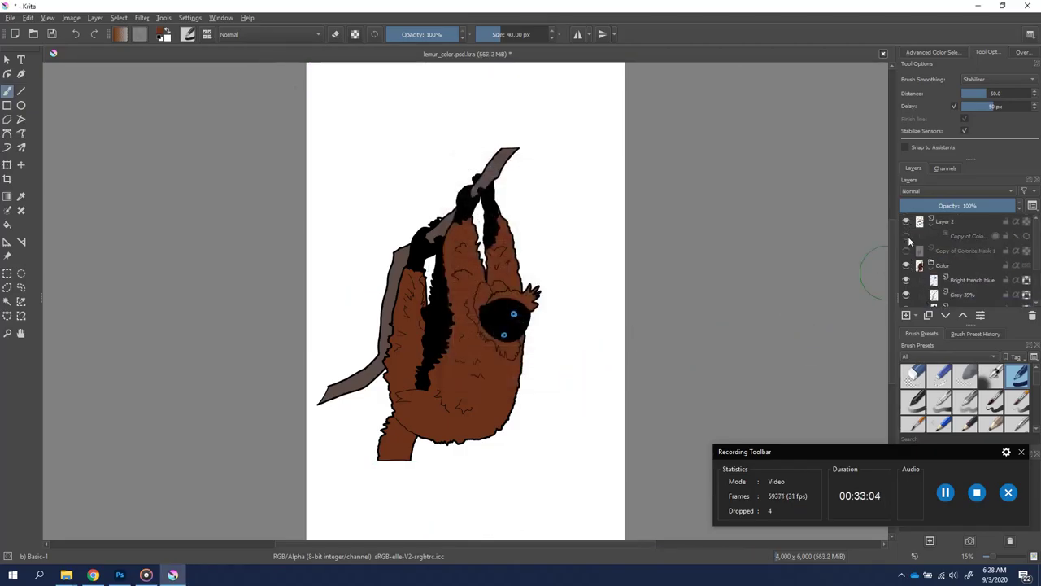
On the Black 0% layer, set up Airbrush Soft at 416 px, undoing a white test stroke
scroll(909, 241, down, 2)
scroll(909, 242, down, 1)
click(973, 256)
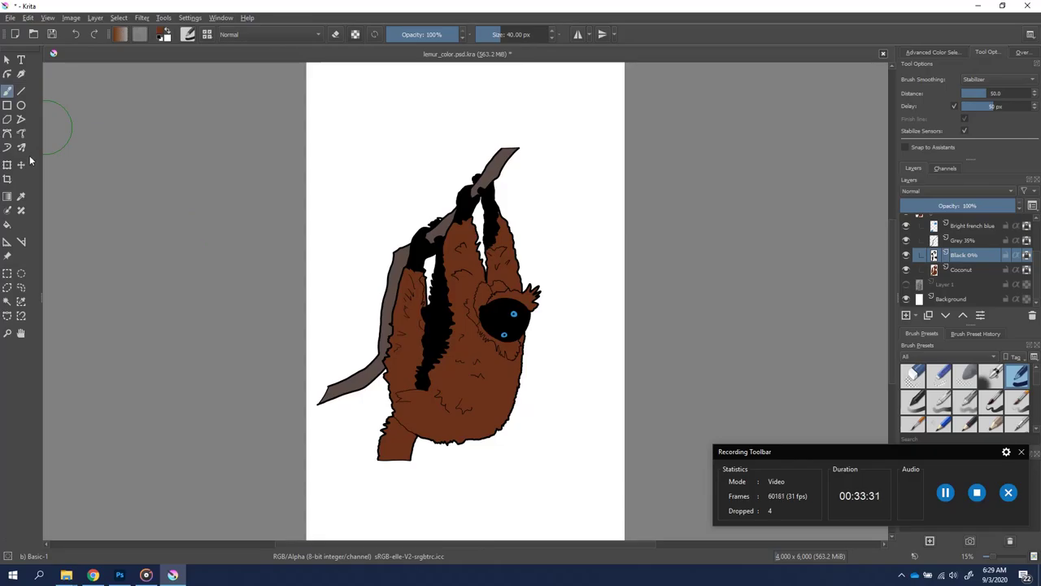
click(990, 378)
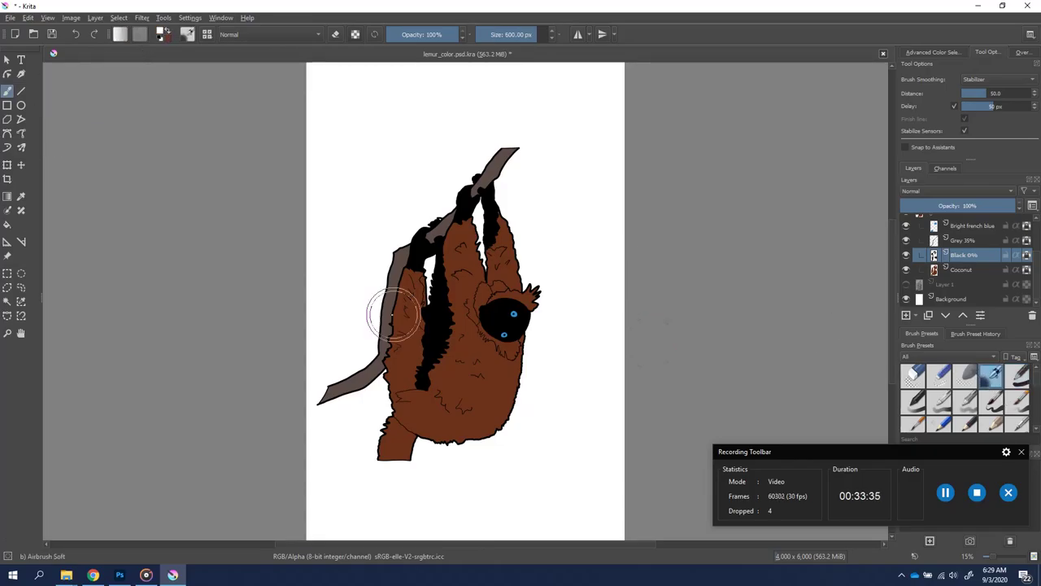
key(bracketleft)
key(bracketleft)
key(bracketleft)
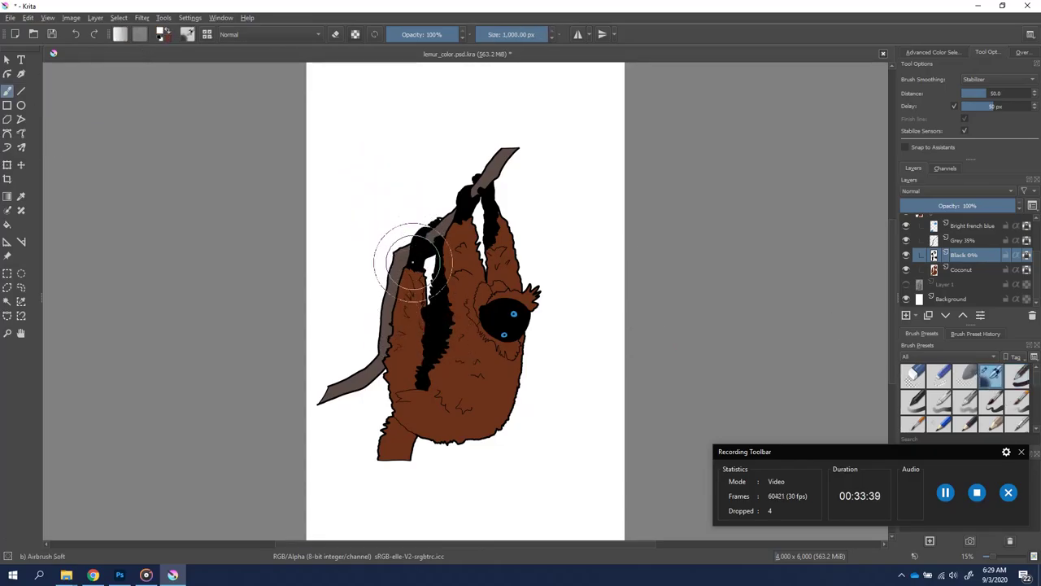
drag(514, 317, 431, 313)
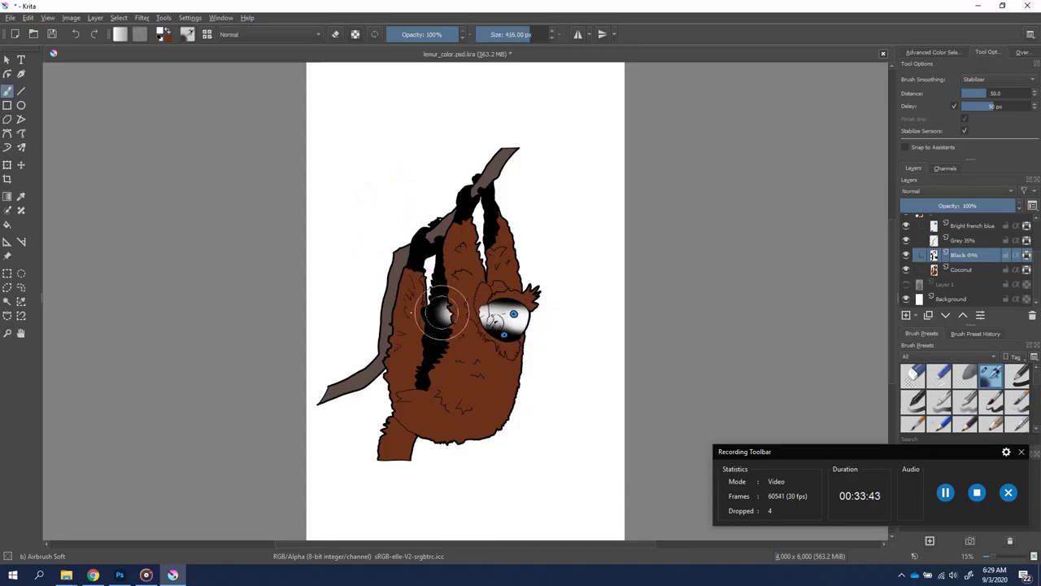
key(ctrl+z)
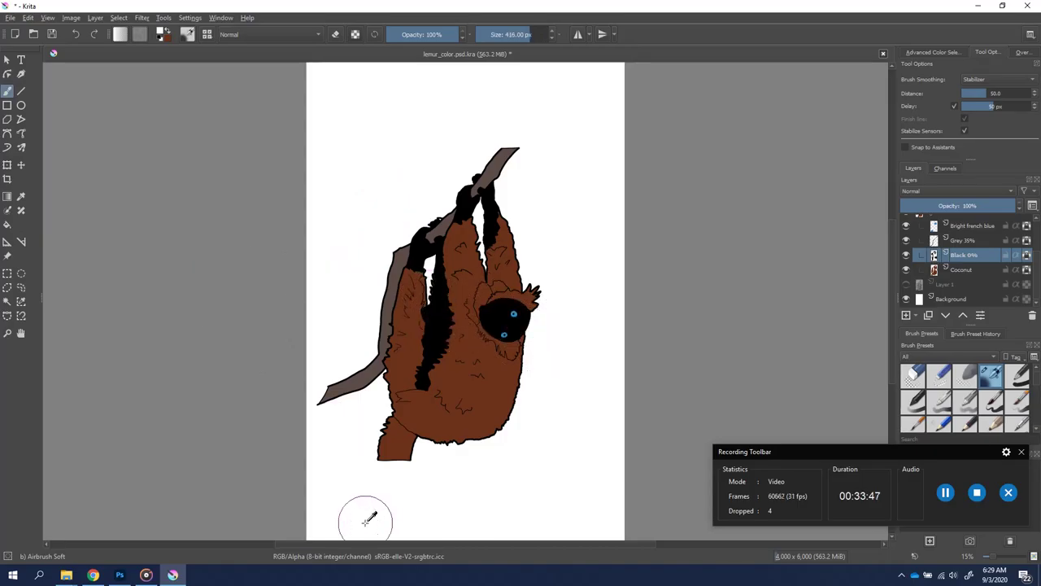
At 10% opacity, airbrush grey shading over the black face and arm stripes
click(396, 34)
mouse_move(488, 311)
mouse_down()
mouse_move(527, 340)
mouse_move(491, 318)
mouse_up()
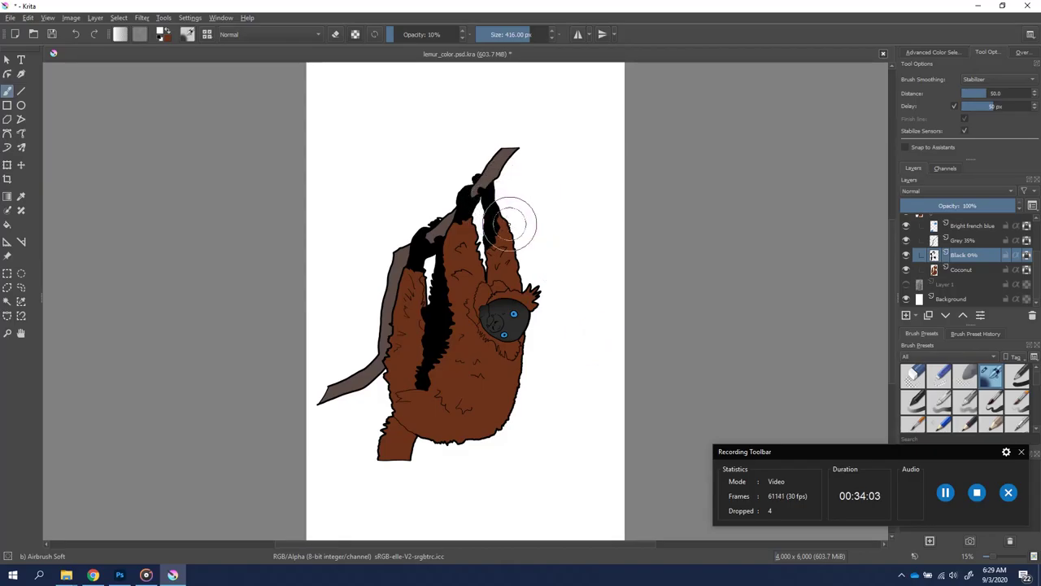
mouse_move(510, 221)
mouse_down()
mouse_move(521, 188)
mouse_move(479, 244)
mouse_move(406, 290)
mouse_move(424, 284)
mouse_up()
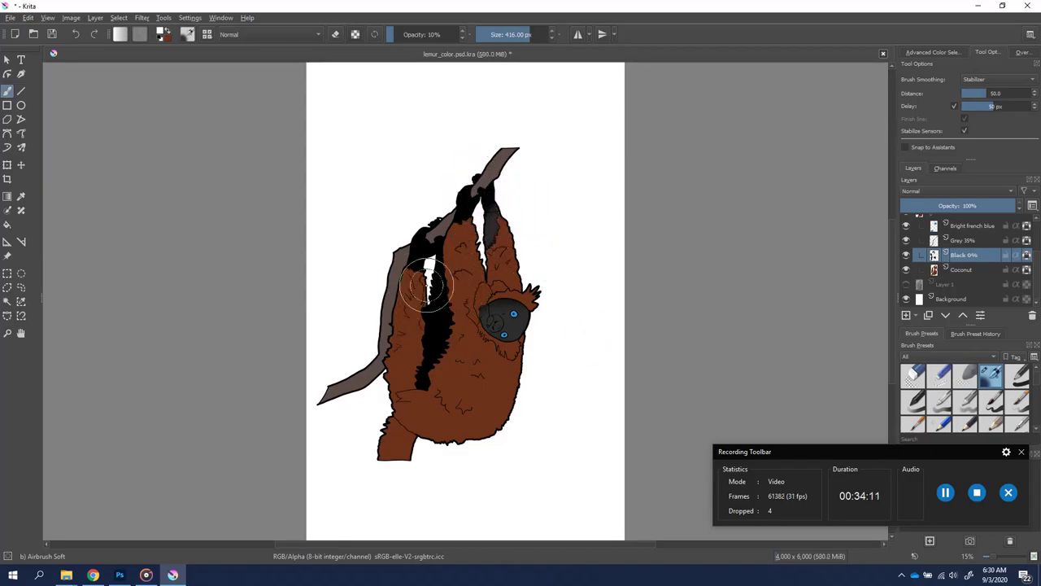
key(ctrl+z)
mouse_move(511, 232)
mouse_down()
mouse_move(506, 244)
mouse_move(511, 221)
mouse_move(488, 242)
mouse_move(512, 225)
mouse_up()
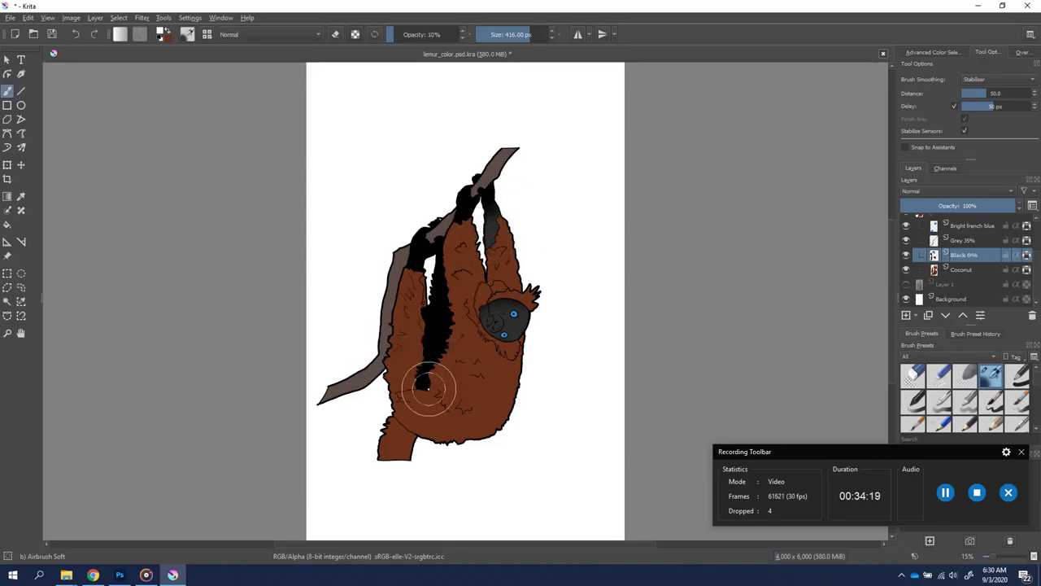
mouse_move(407, 372)
mouse_down()
mouse_move(435, 374)
mouse_move(444, 352)
mouse_move(439, 277)
mouse_move(419, 399)
mouse_up()
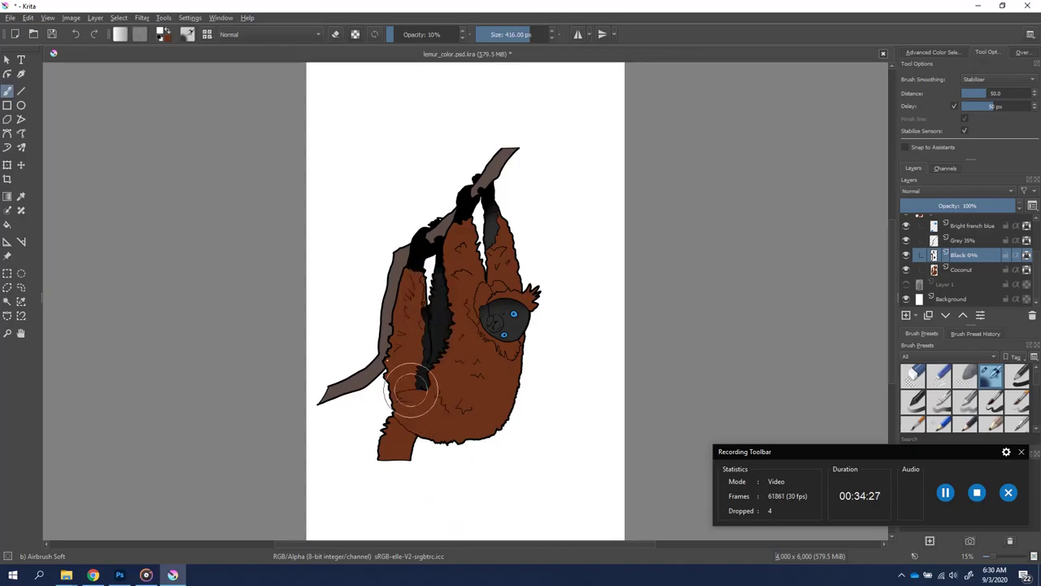
drag(337, 333, 340, 350)
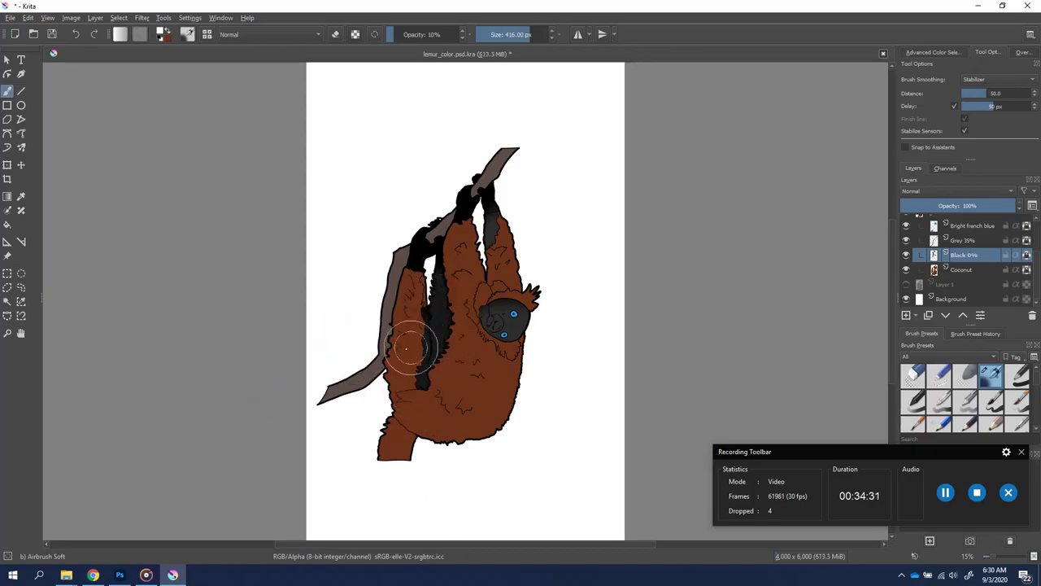
key(ctrl+z)
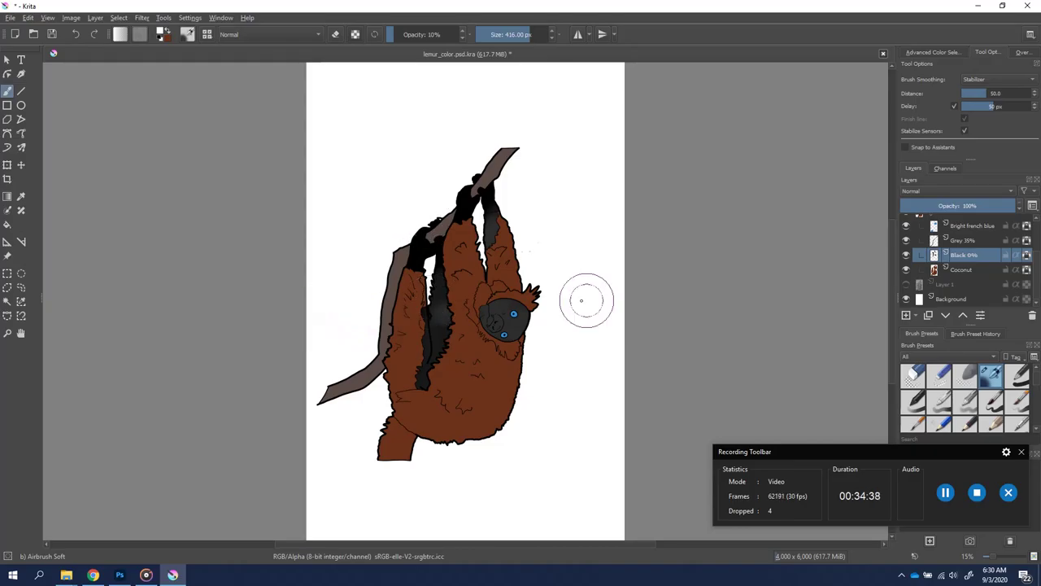
drag(423, 372, 413, 232)
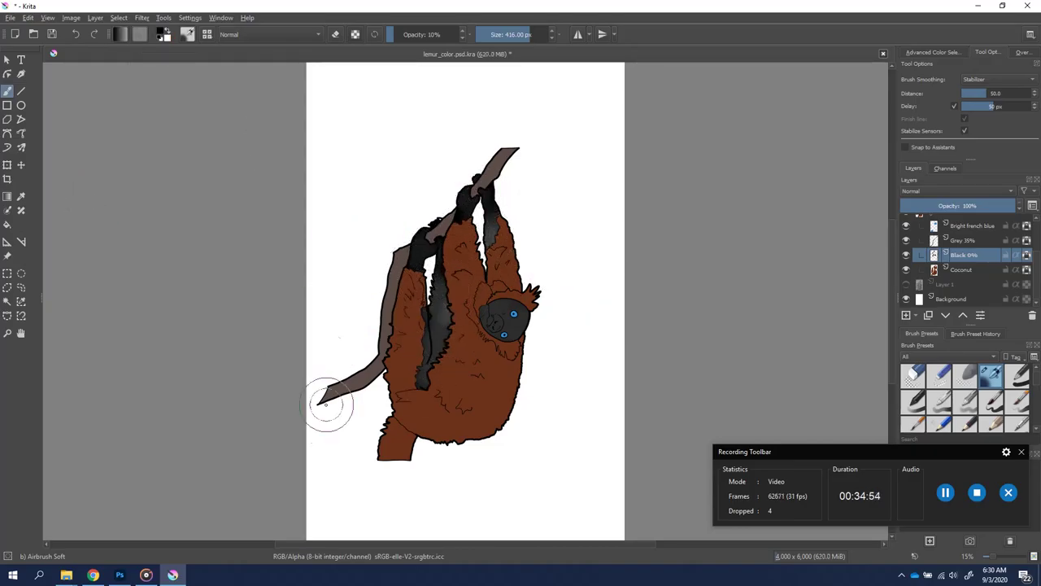
Airbrush faint shading on the top and lower-left branch on the Grey 35% layer
key(Page_Up)
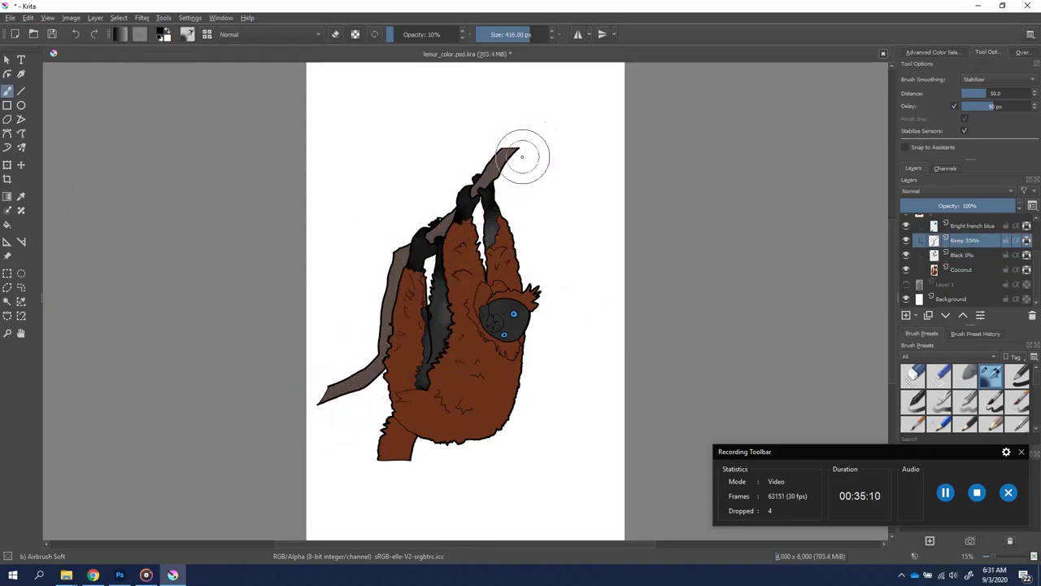
drag(529, 155, 540, 152)
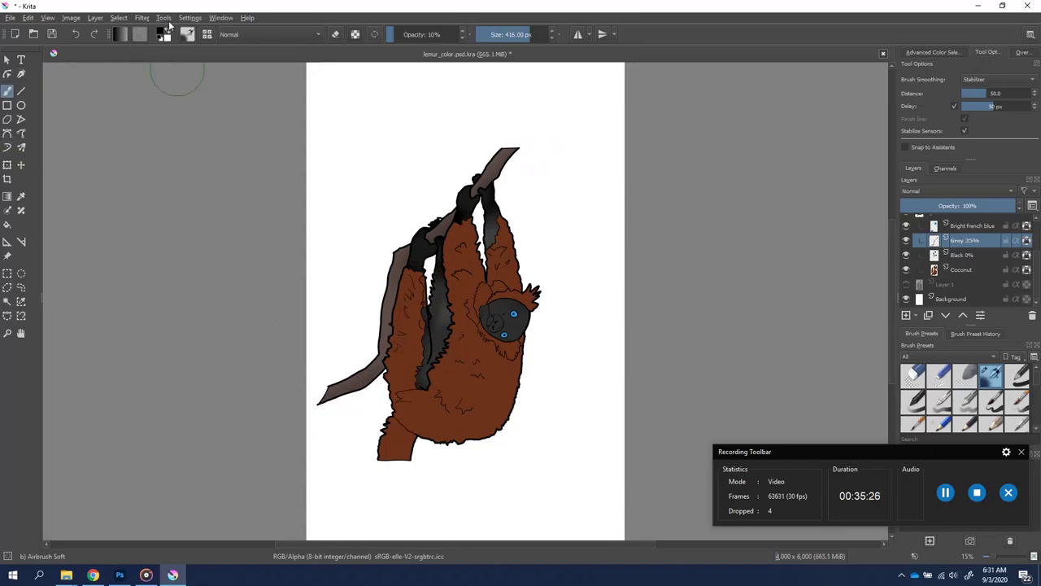
drag(326, 395, 360, 344)
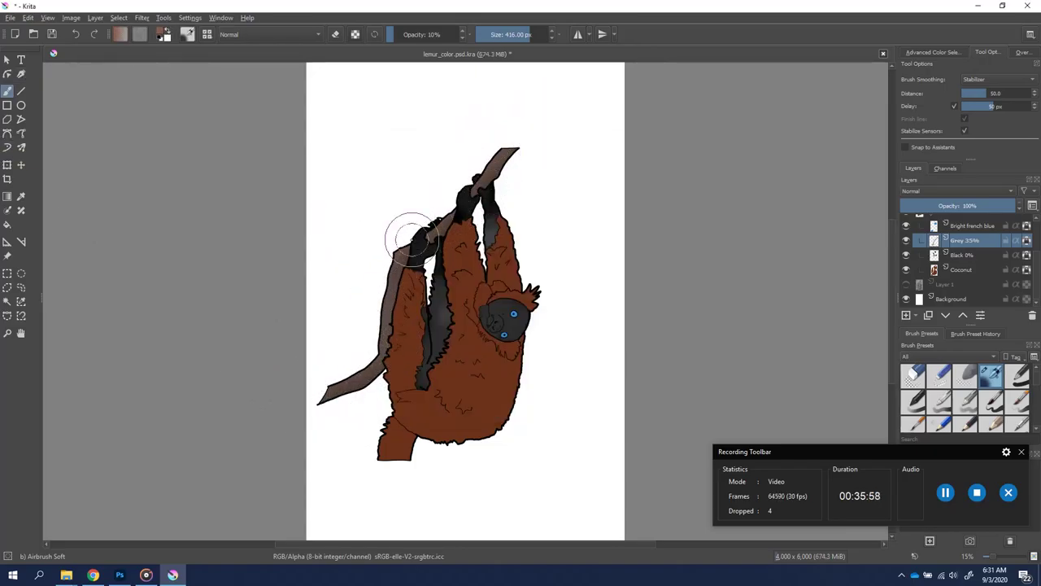
On the Coconut layer, airbrush faint highlights down the lemur's body
key(Page_Down)
key(Page_Down)
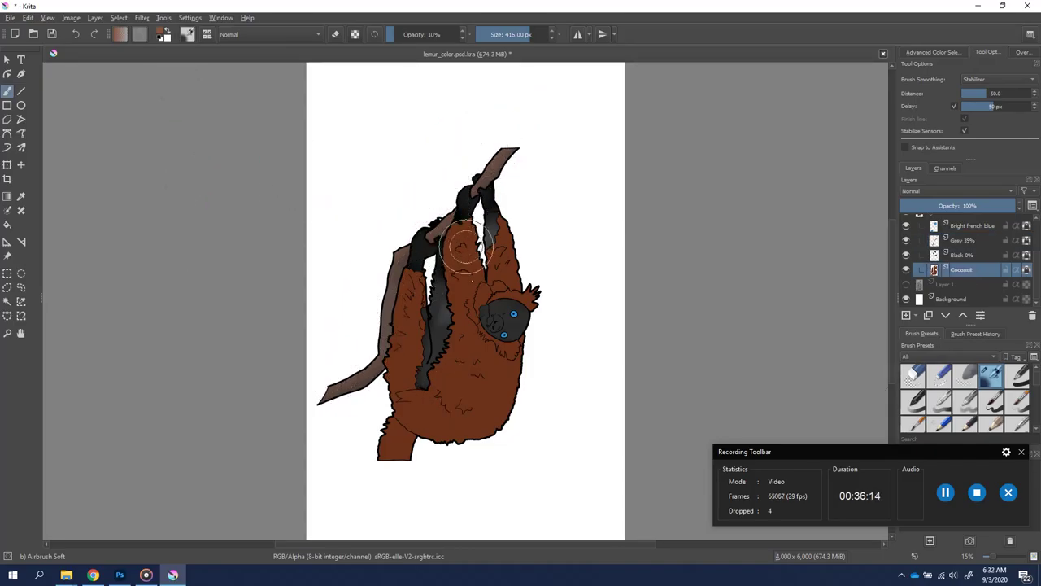
key(Escape)
drag(513, 277, 411, 288)
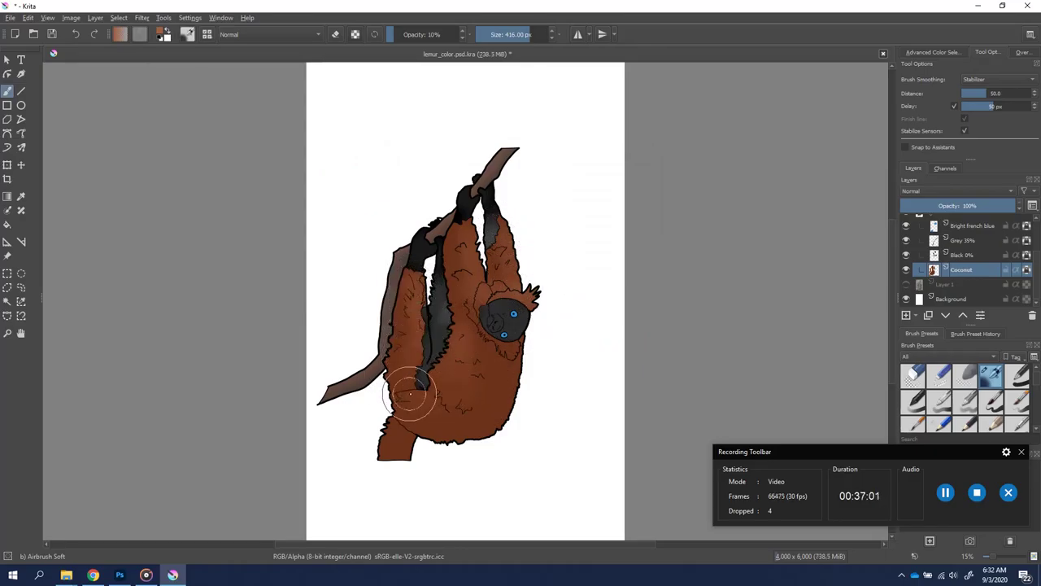
mouse_move(411, 397)
mouse_down()
mouse_move(424, 411)
mouse_move(396, 423)
mouse_up()
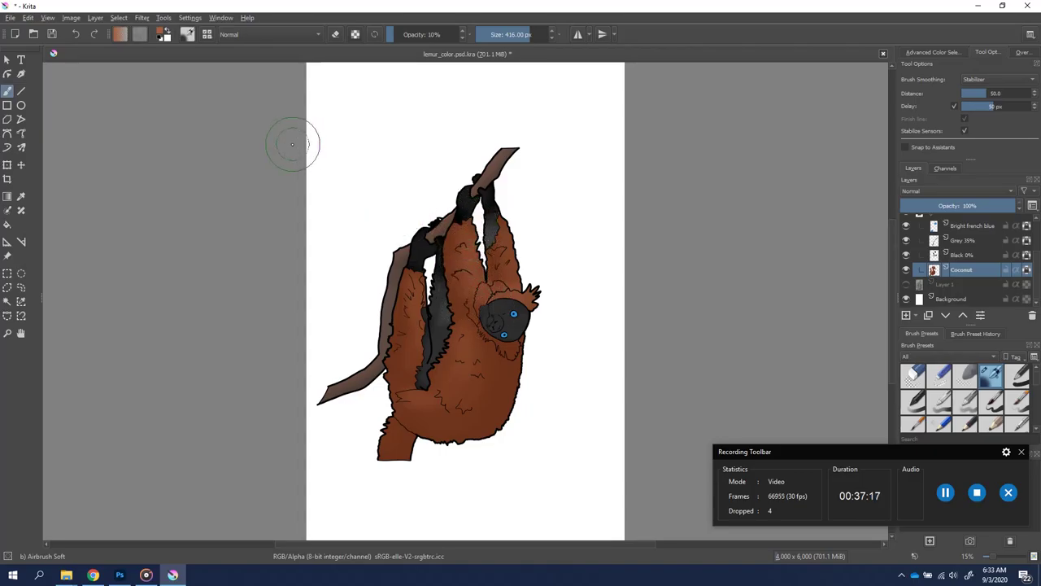
Airbrush orange #bb5f36 highlights over the left arm, head and lower body
click(147, 32)
drag(465, 227, 457, 229)
click(590, 413)
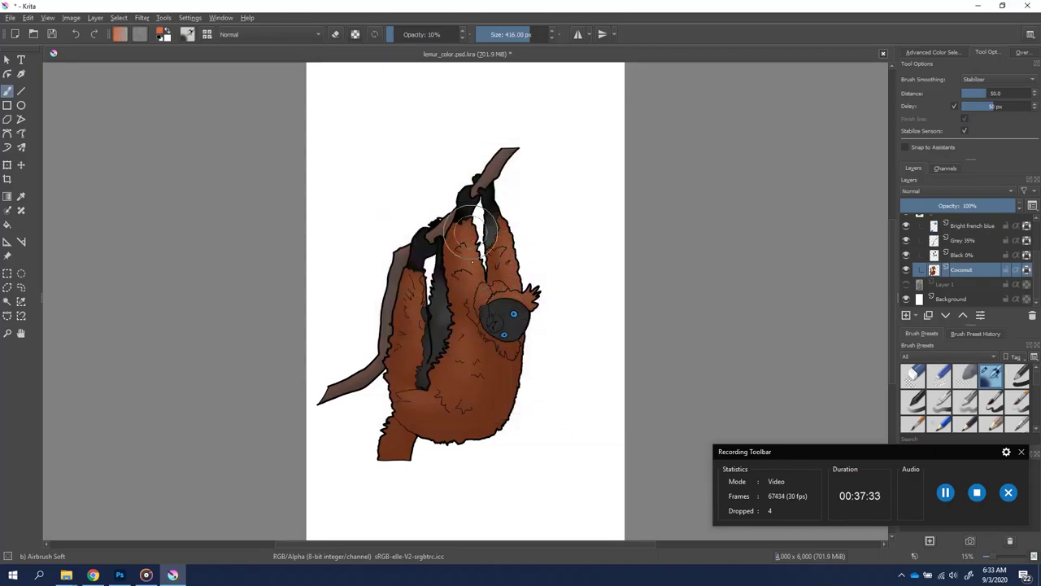
mouse_move(419, 339)
mouse_down()
mouse_move(423, 302)
mouse_move(466, 358)
mouse_up()
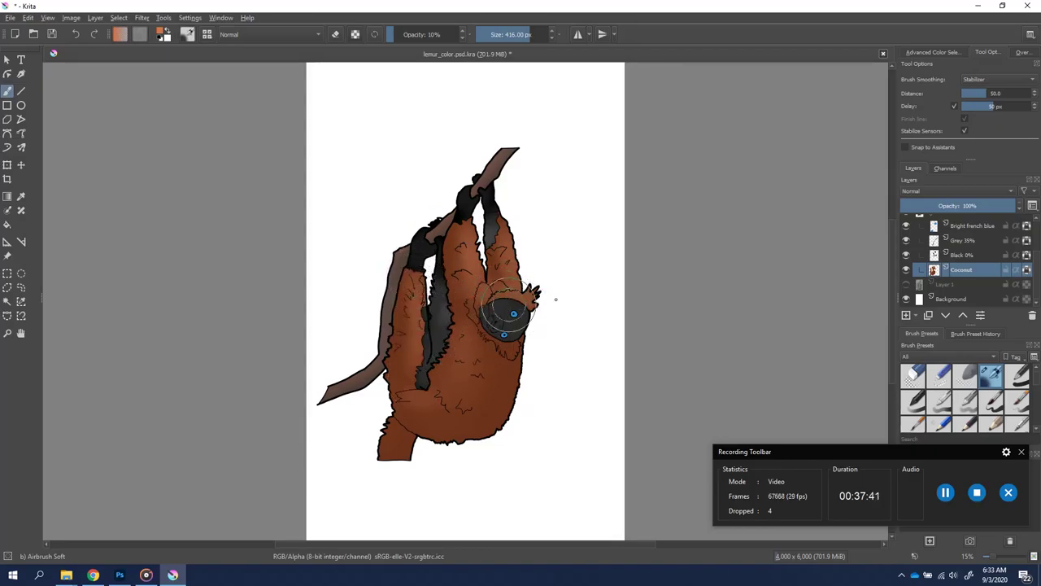
drag(556, 300, 460, 330)
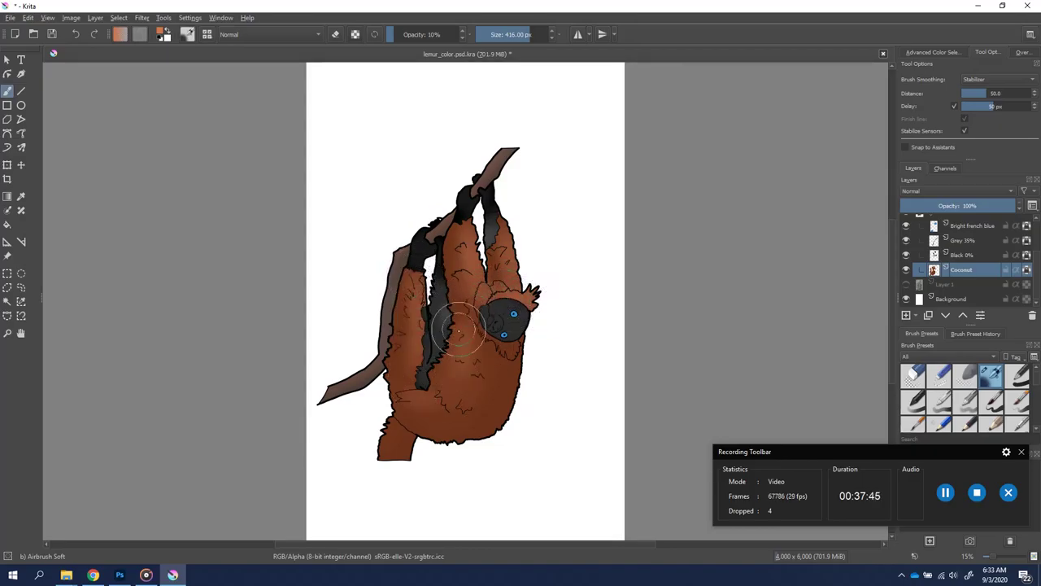
drag(447, 379, 470, 327)
mouse_move(466, 390)
mouse_down()
mouse_move(511, 388)
mouse_move(479, 389)
mouse_up()
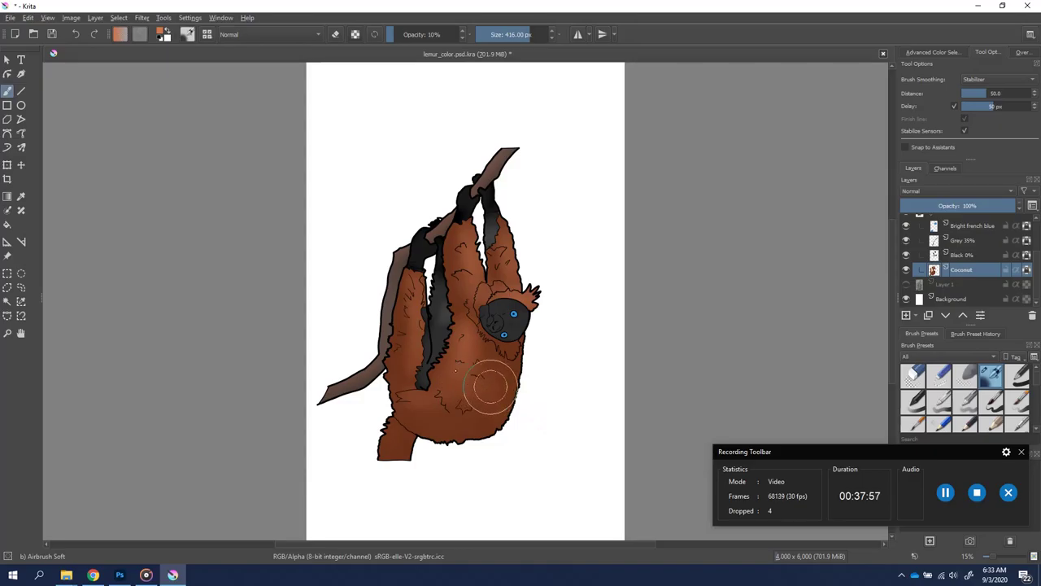
drag(546, 383, 444, 384)
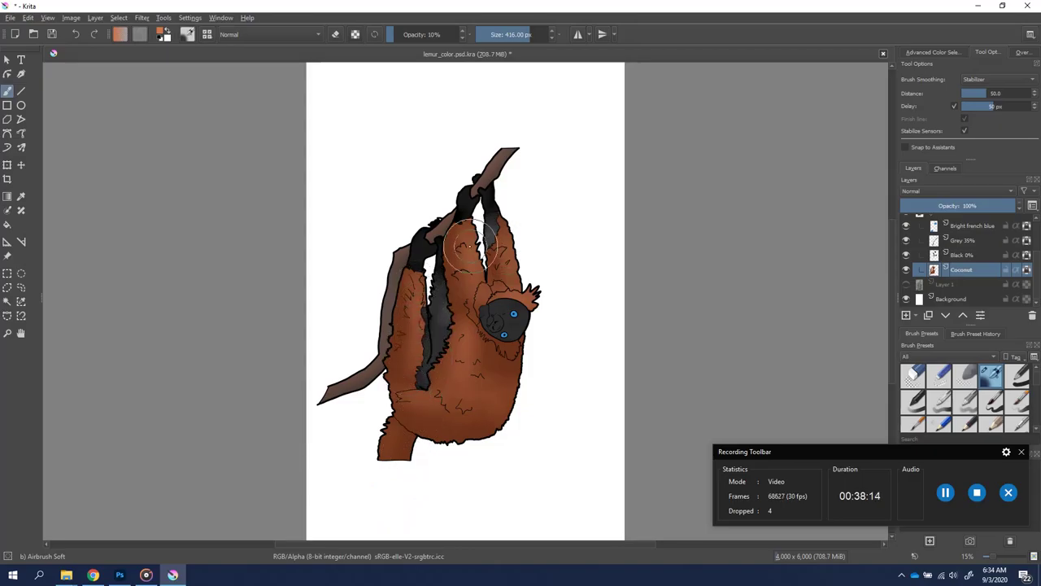
On the Black 0% layer, darken the face, shoulder and the black arm stripe
click(948, 254)
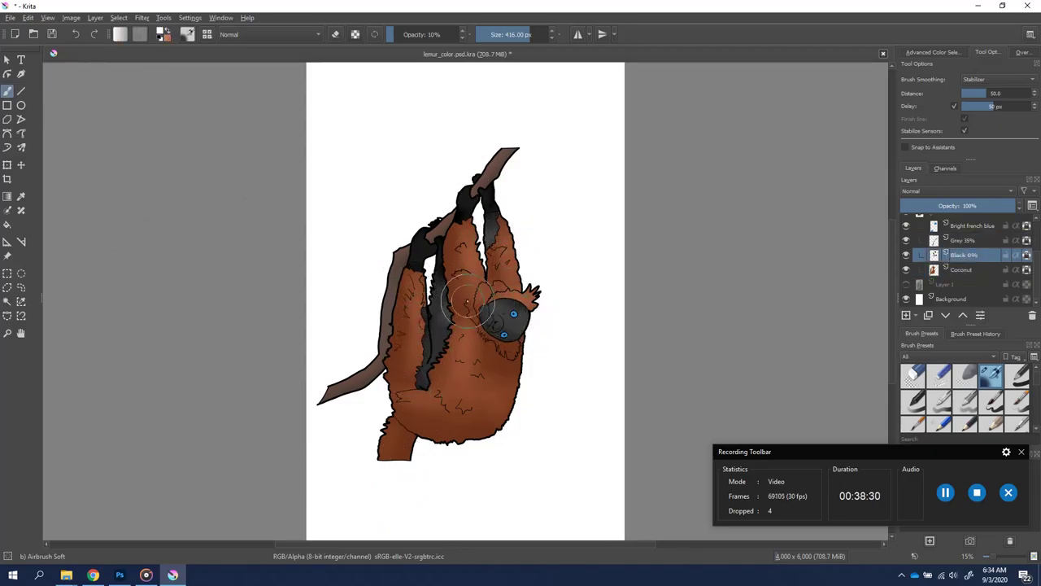
drag(471, 298, 502, 318)
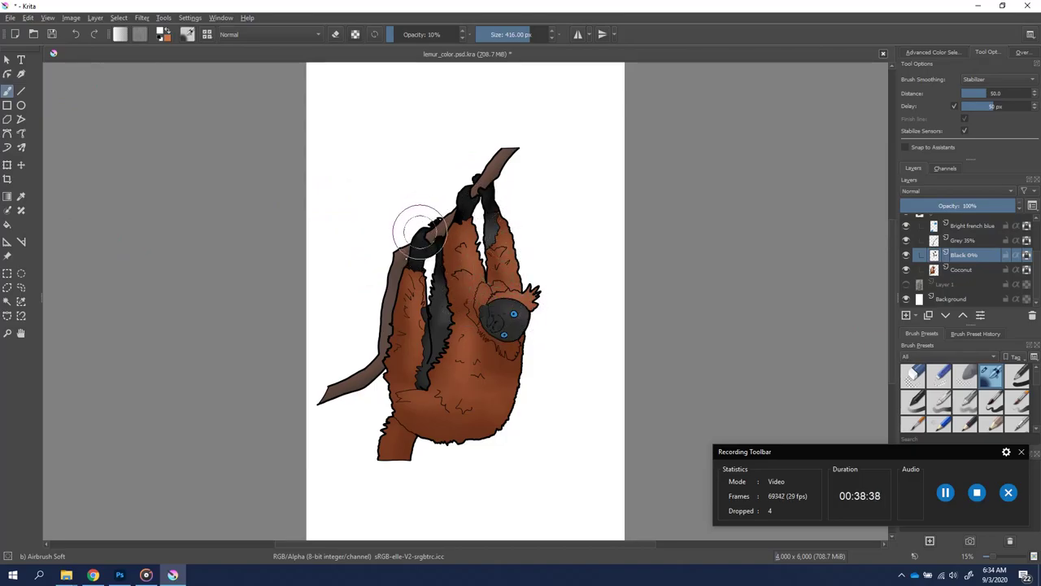
mouse_move(390, 230)
mouse_down()
mouse_move(375, 249)
mouse_move(418, 220)
mouse_move(438, 233)
mouse_up()
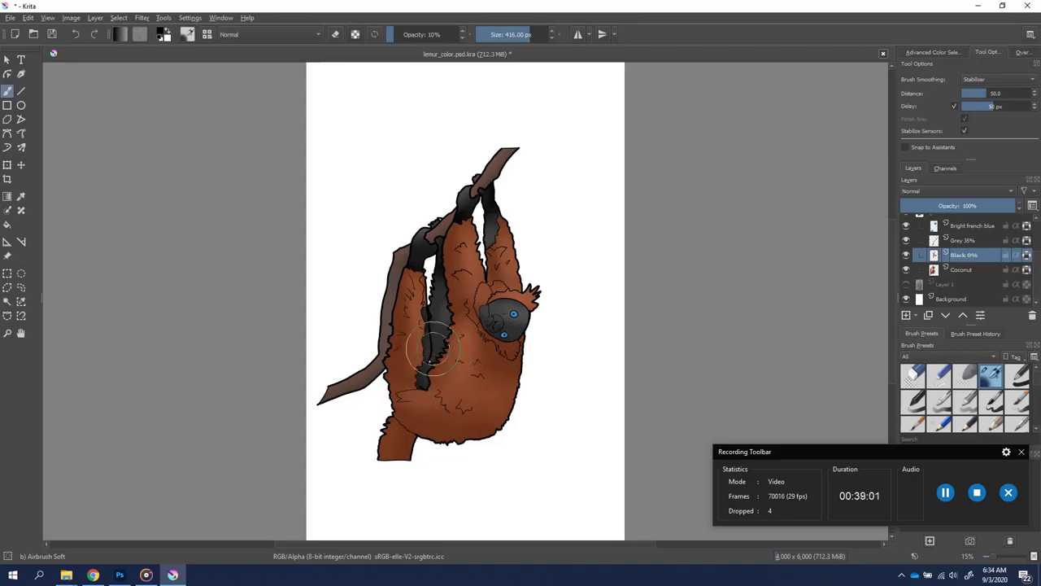
drag(433, 346, 499, 342)
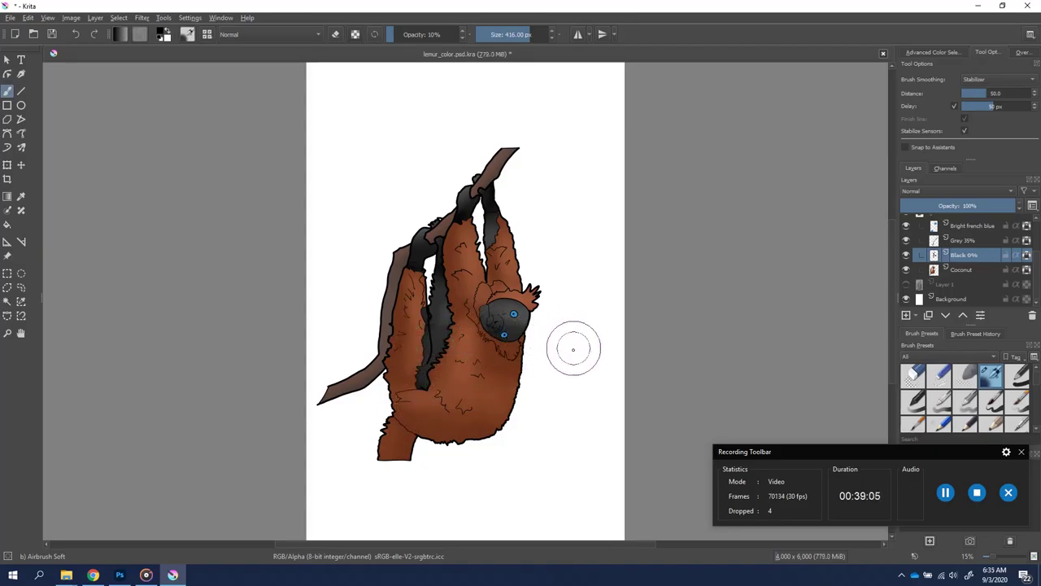
On the Coconut layer, undo a stray light patch and lower airbrush opacity to 5%
click(962, 269)
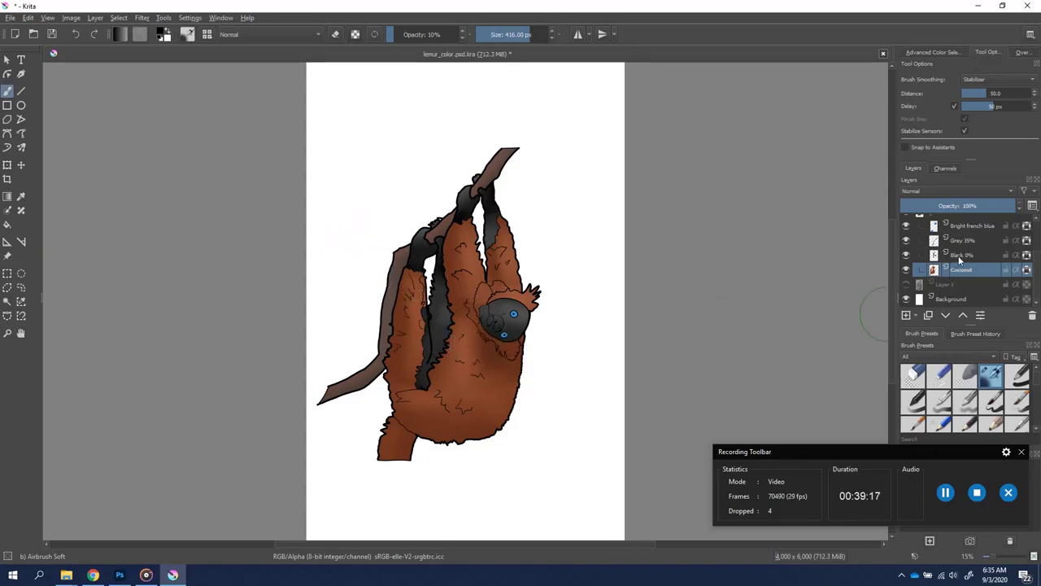
key(x)
drag(539, 344, 502, 326)
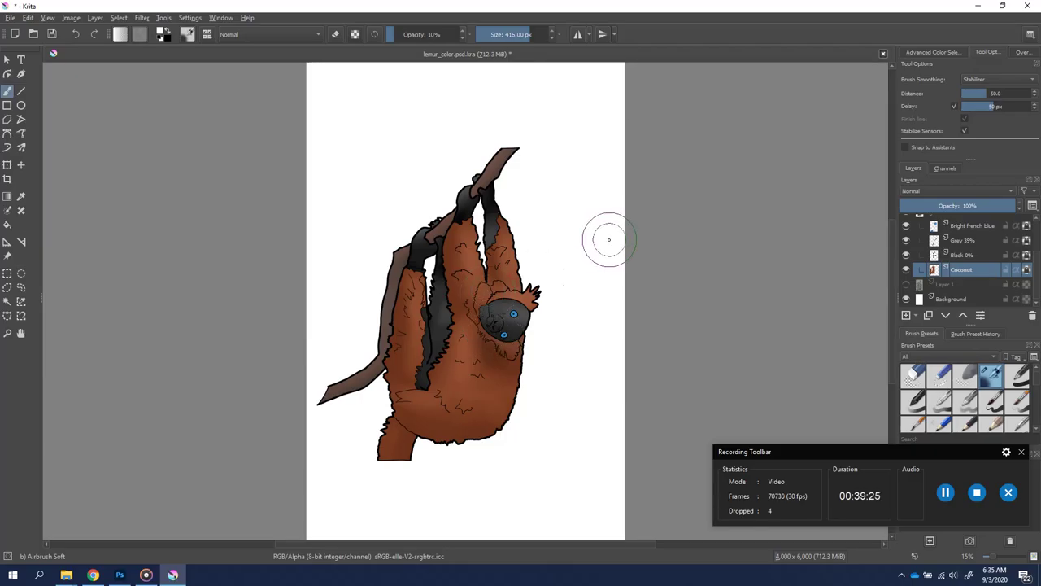
key(ctrl+z)
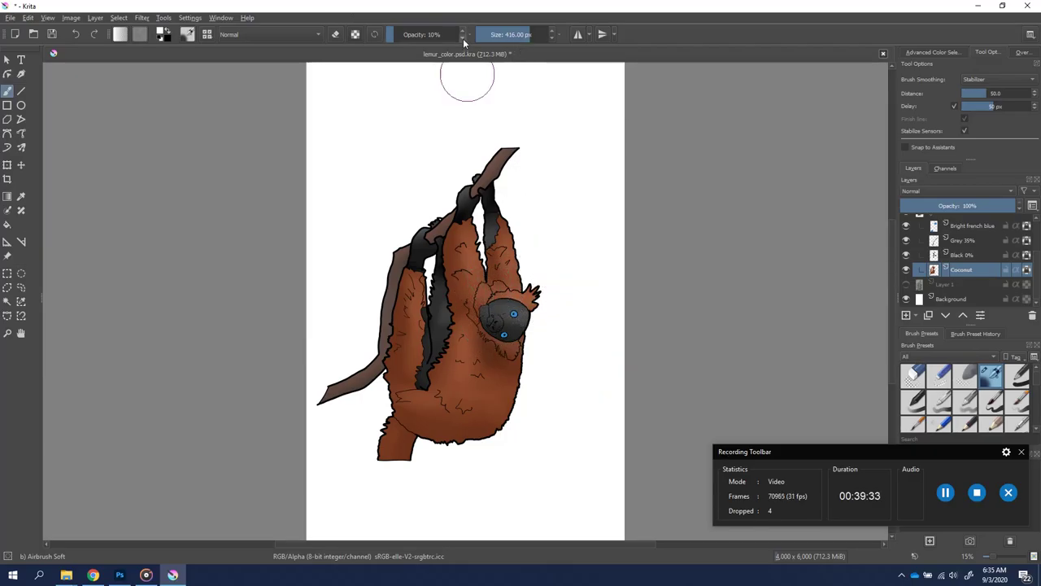
click(463, 38)
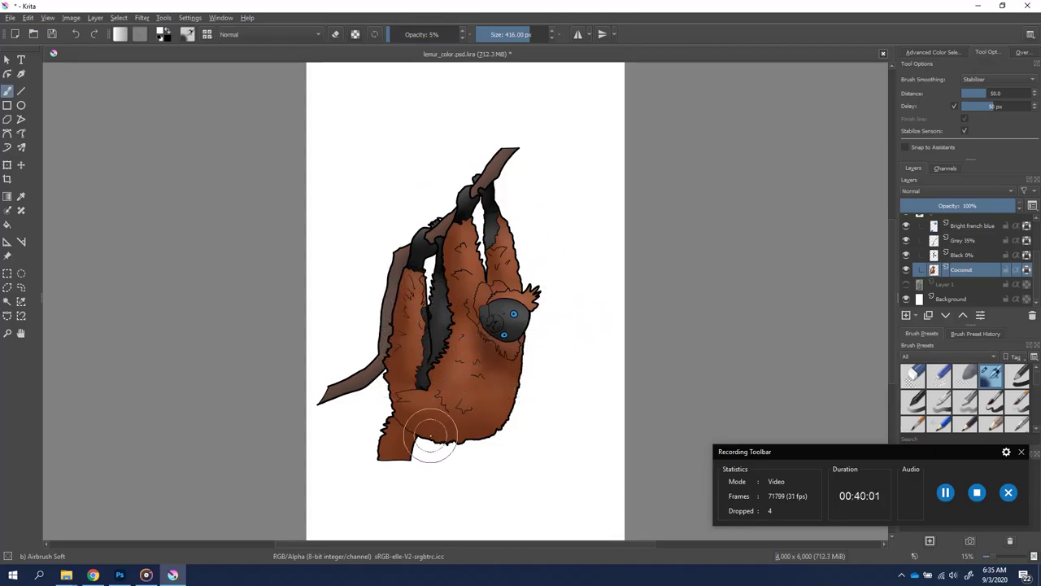
key(plus)
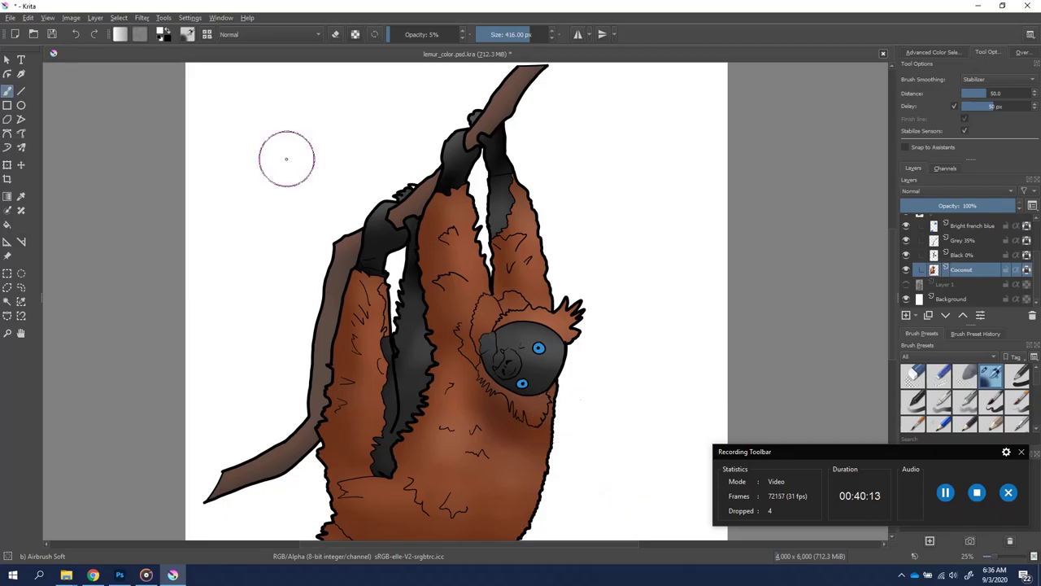
Pick a soft orange colour and select the Bright french blue layer
click(159, 33)
click(458, 242)
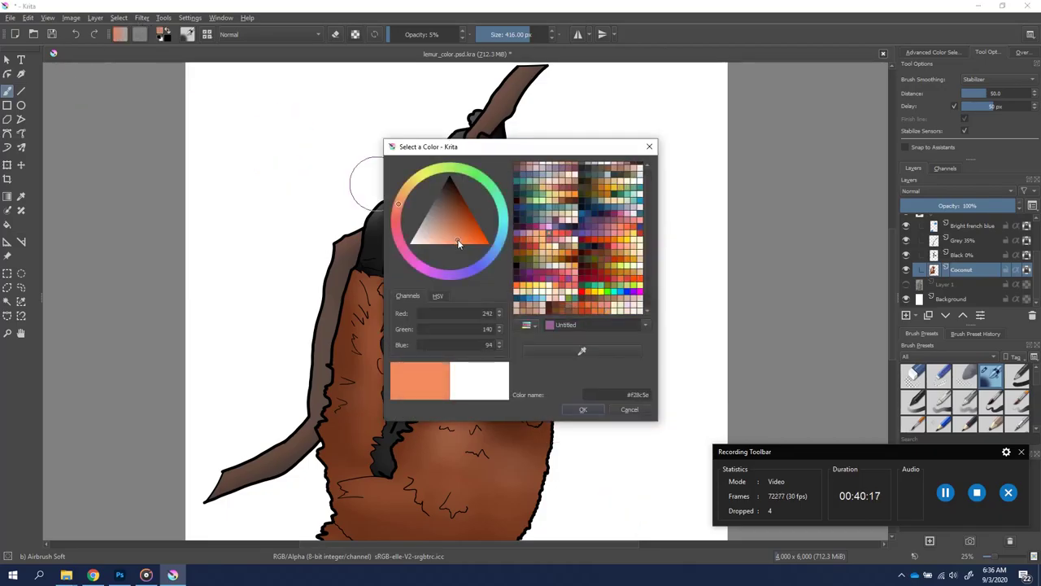
click(581, 410)
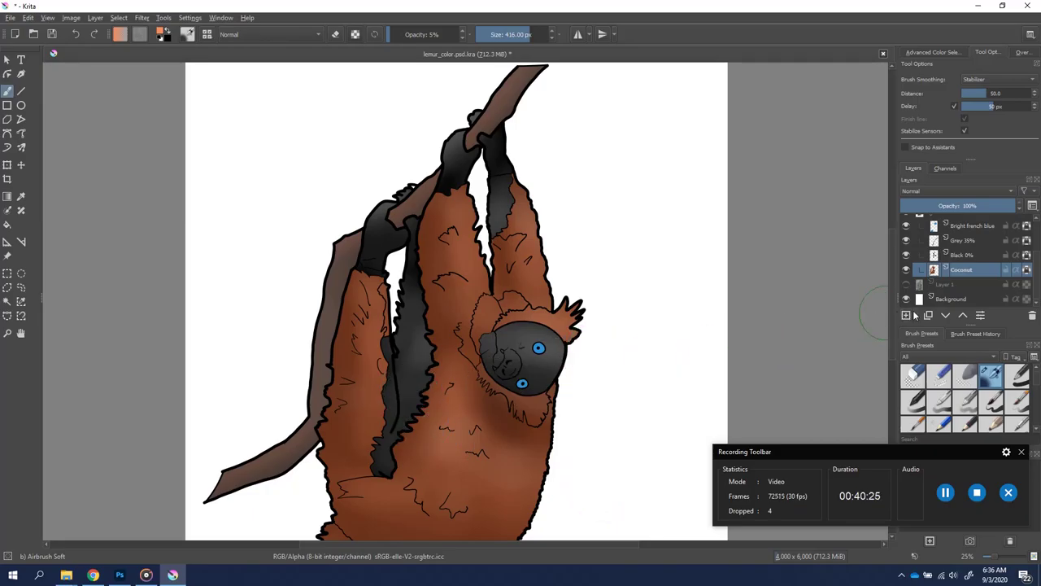
click(967, 227)
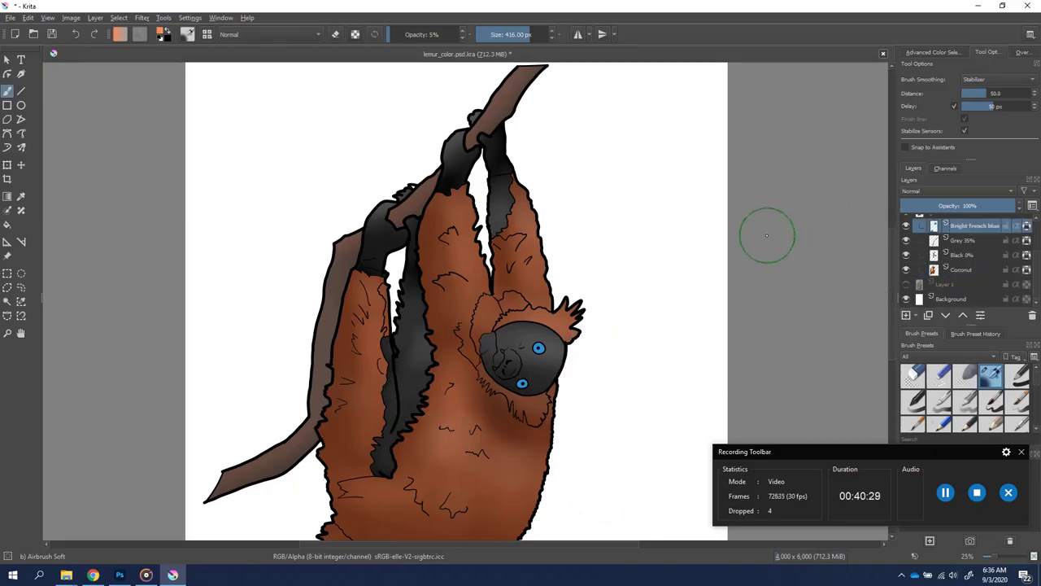
scroll(757, 236, down, 2)
scroll(683, 293, up, 6)
scroll(127, 358, up, 1)
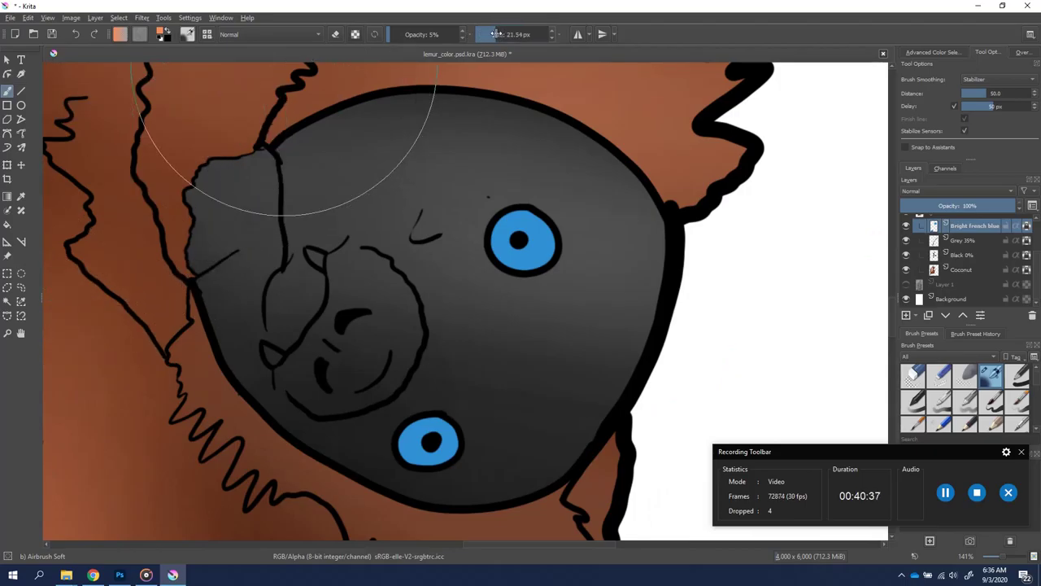
At 20% opacity, airbrush light-blue highlights on the upper and lower eyes
click(160, 33)
mouse_move(486, 256)
mouse_down()
mouse_move(506, 253)
mouse_move(431, 242)
mouse_up()
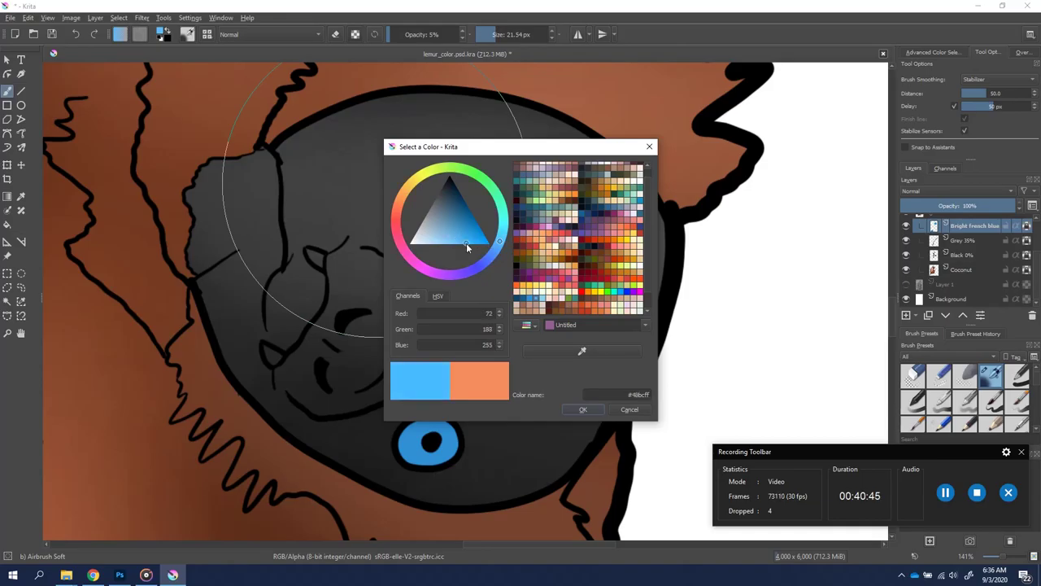
click(583, 409)
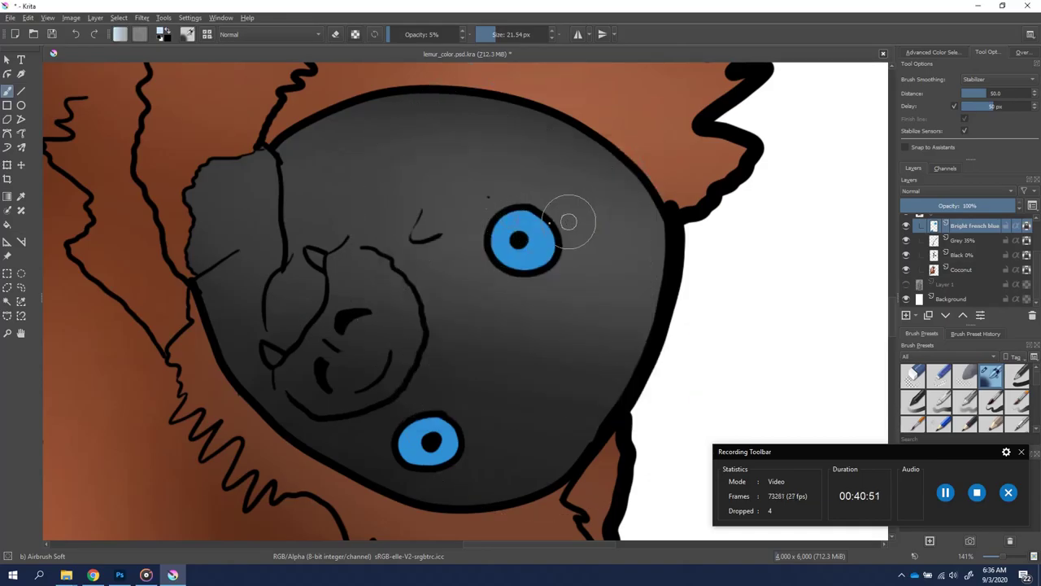
key(o)
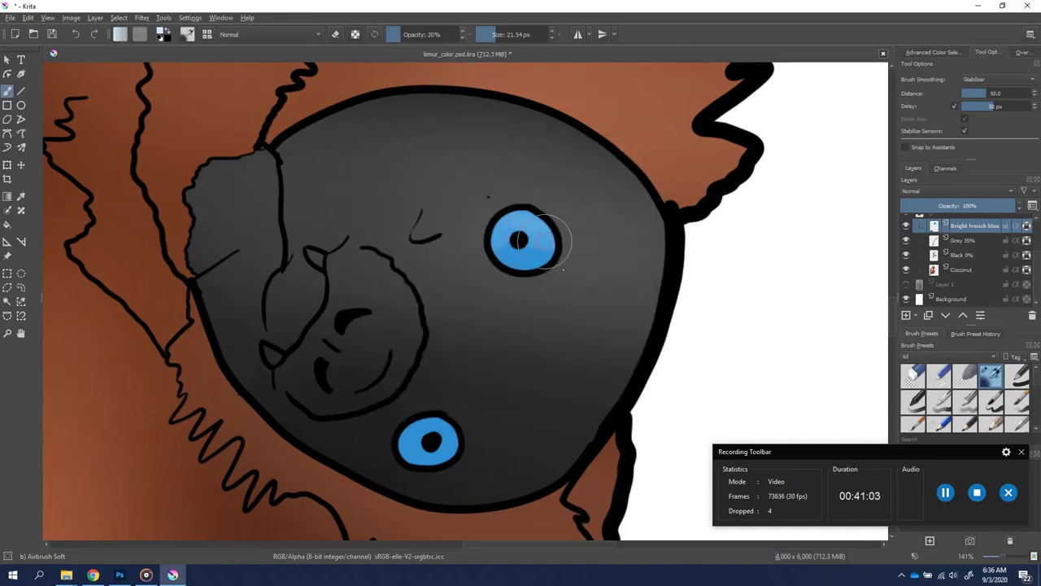
drag(552, 241, 546, 256)
drag(453, 441, 391, 451)
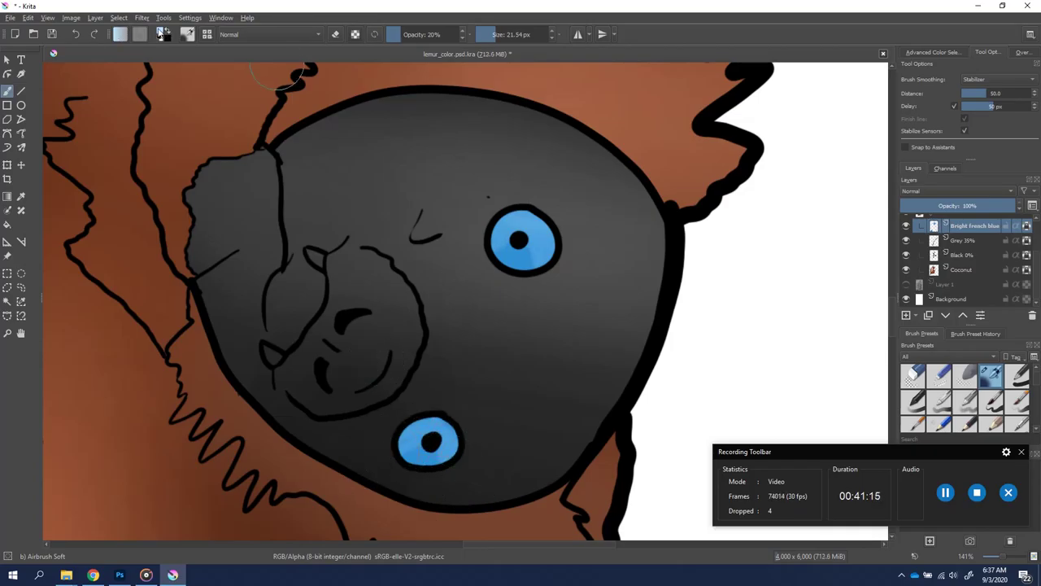
Pick another light blue colour for the brush
right_click(488, 285)
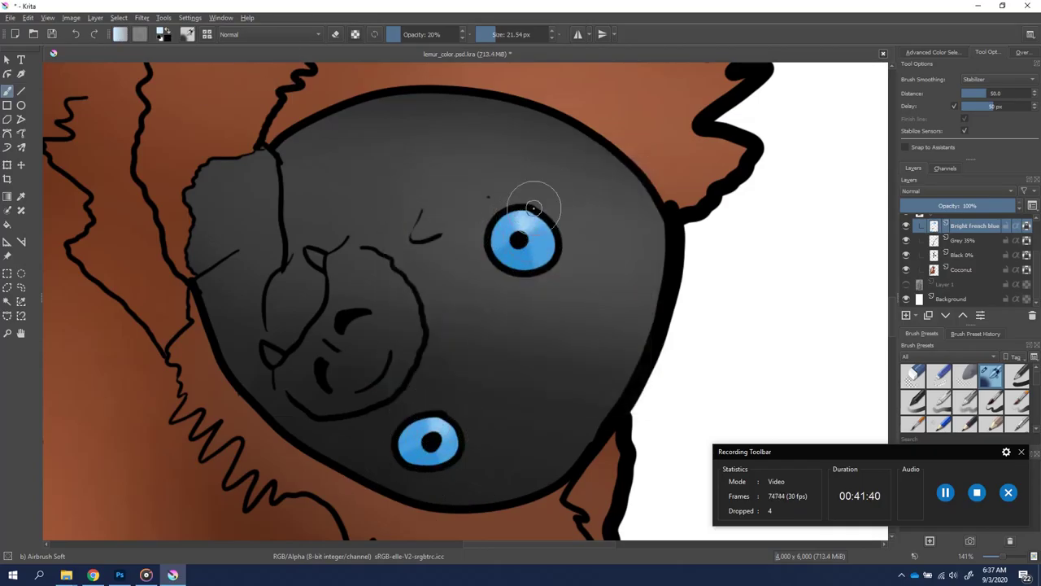
click(120, 34)
click(443, 224)
click(567, 393)
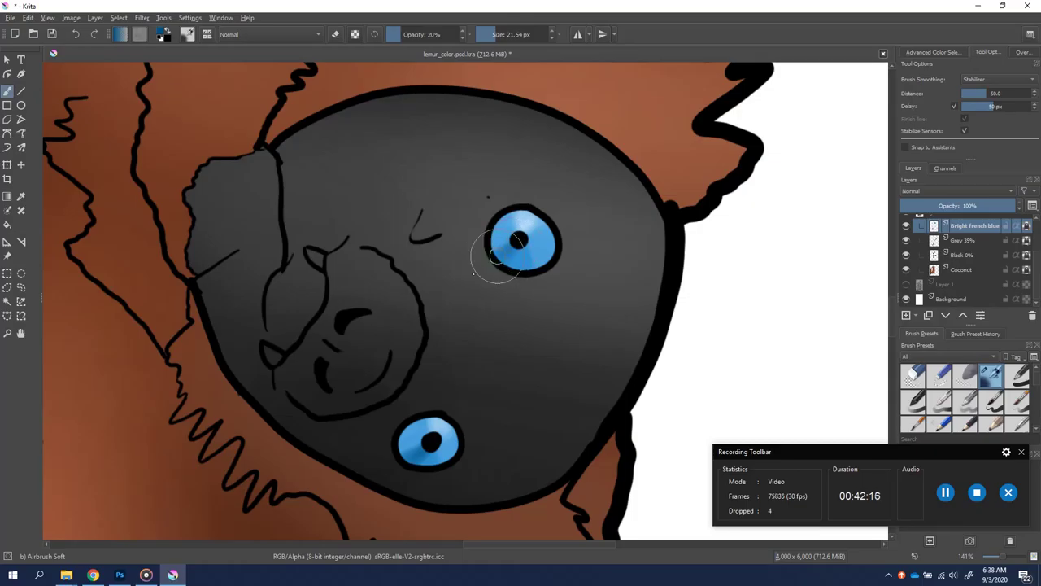
scroll(450, 299, down, 5)
On the Coconut layer, airbrush a lighter brown patch on the belly fur
key(4)
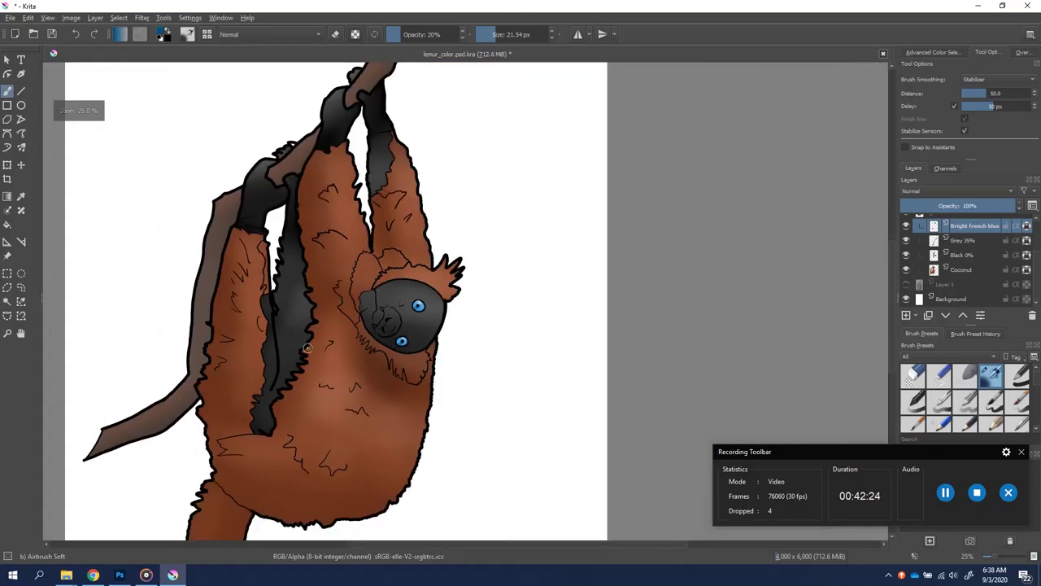
scroll(218, 478, up, 2)
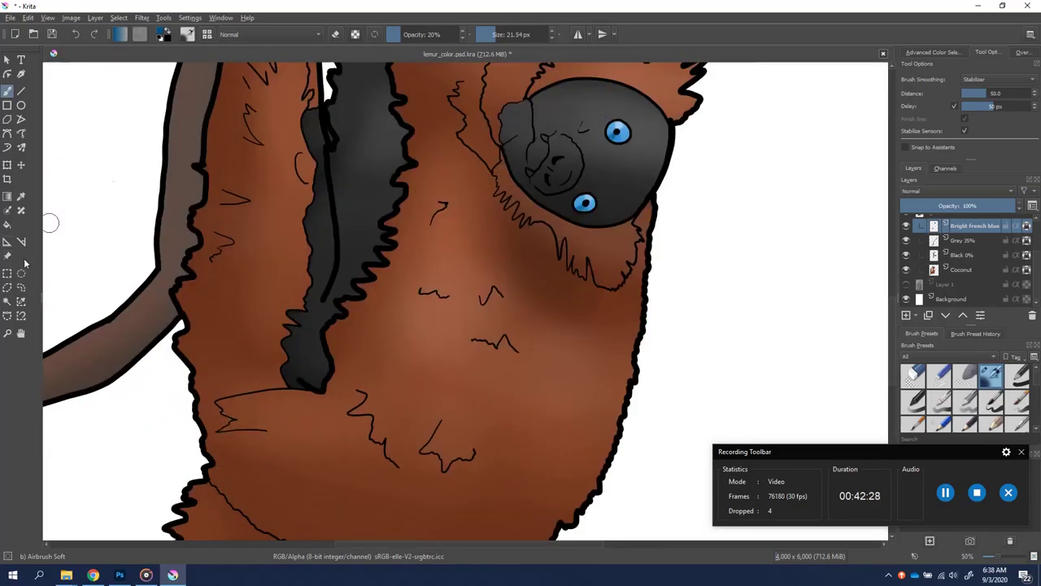
key(Page_Down)
key(Page_Down)
key(Page_Down)
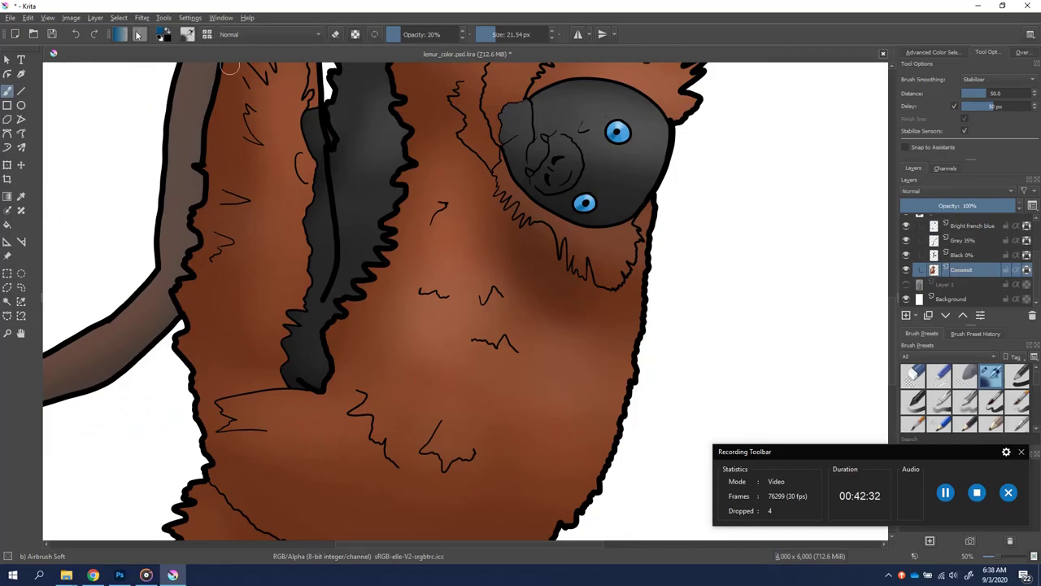
click(163, 32)
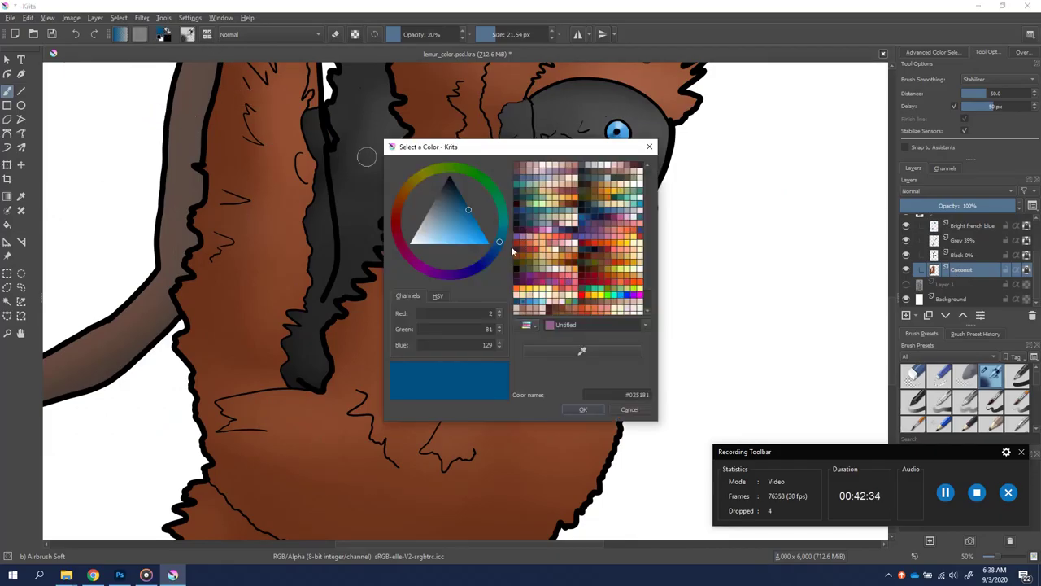
click(528, 311)
click(583, 409)
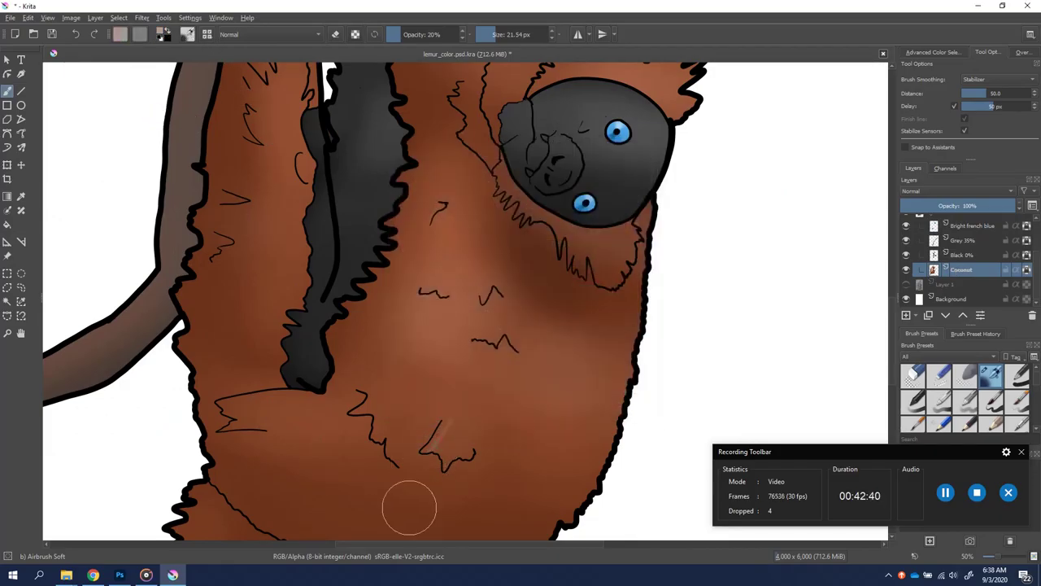
drag(368, 403, 382, 446)
Select the black shading layer and switch to the Blender Blur brush
scroll(732, 259, up, 1)
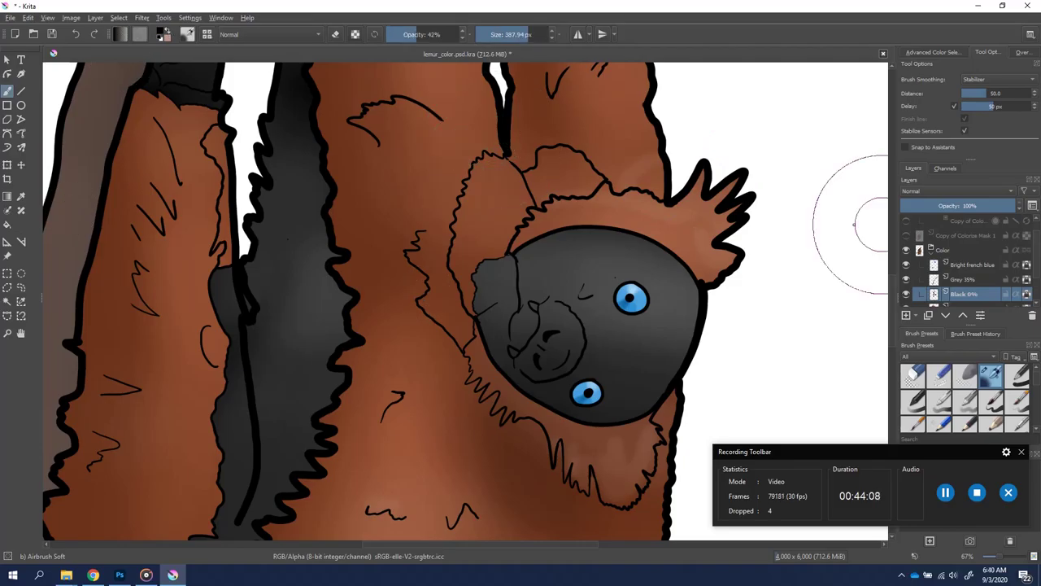
scroll(736, 315, down, 2)
key(Page_Up)
scroll(302, 302, up, 2)
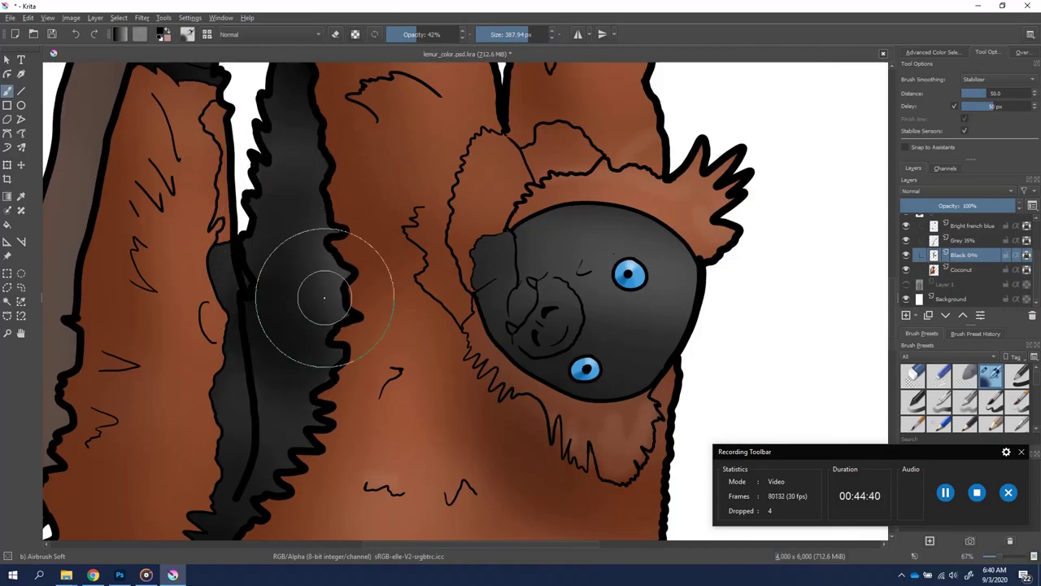
scroll(642, 321, up, 1)
key(/)
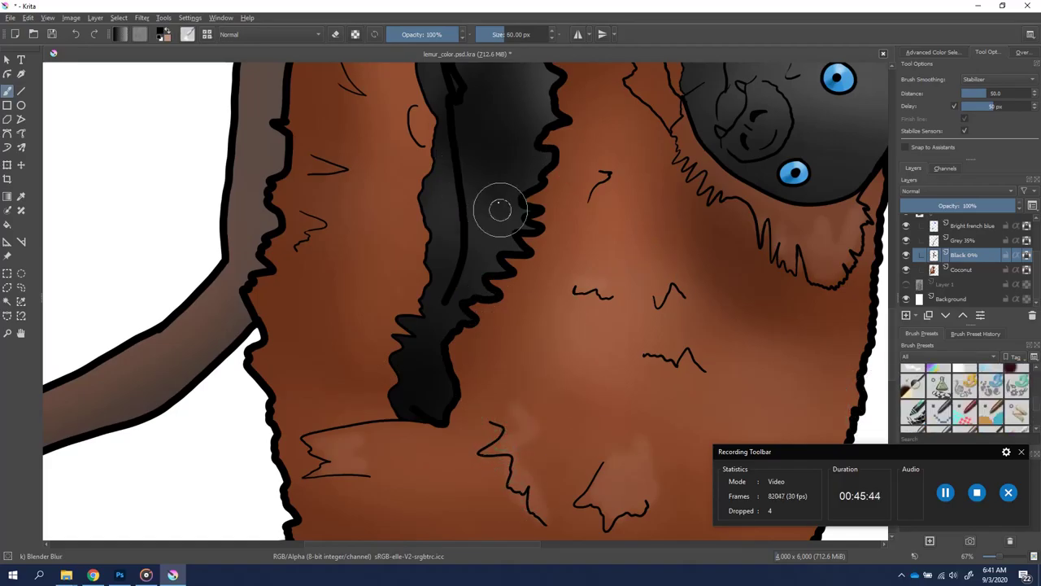
Zoom in to blend the brown fur shading on Coconut, then select the Color layer
key(Page_Down)
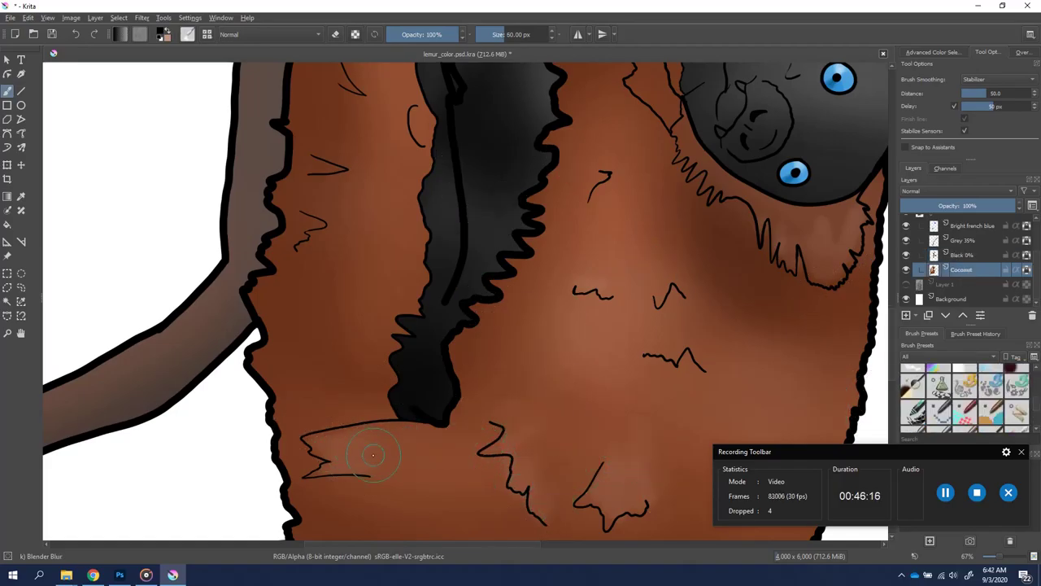
scroll(372, 454, up, 1)
scroll(660, 477, up, 1)
scroll(502, 334, up, 1)
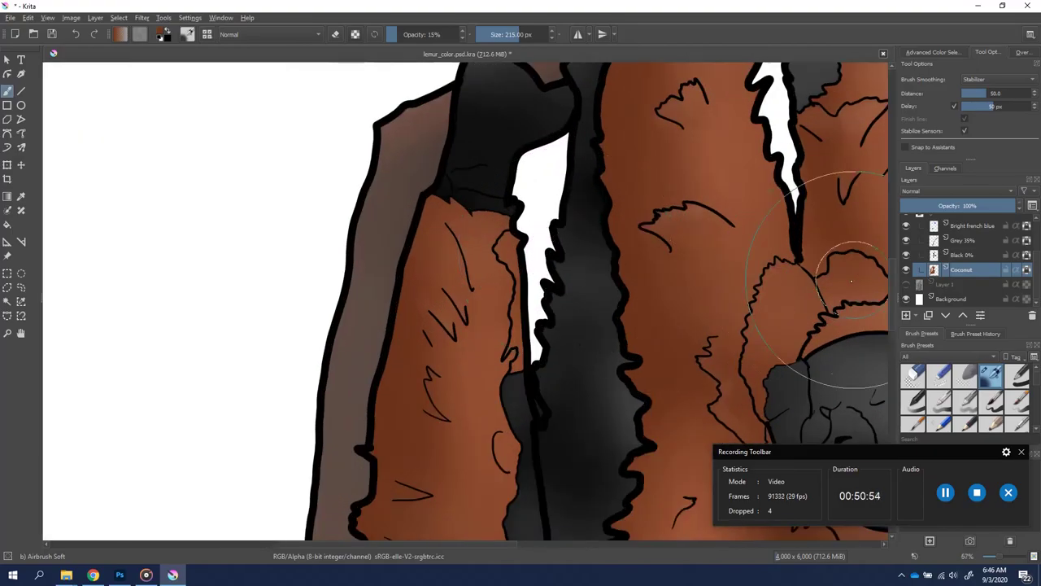
click(953, 267)
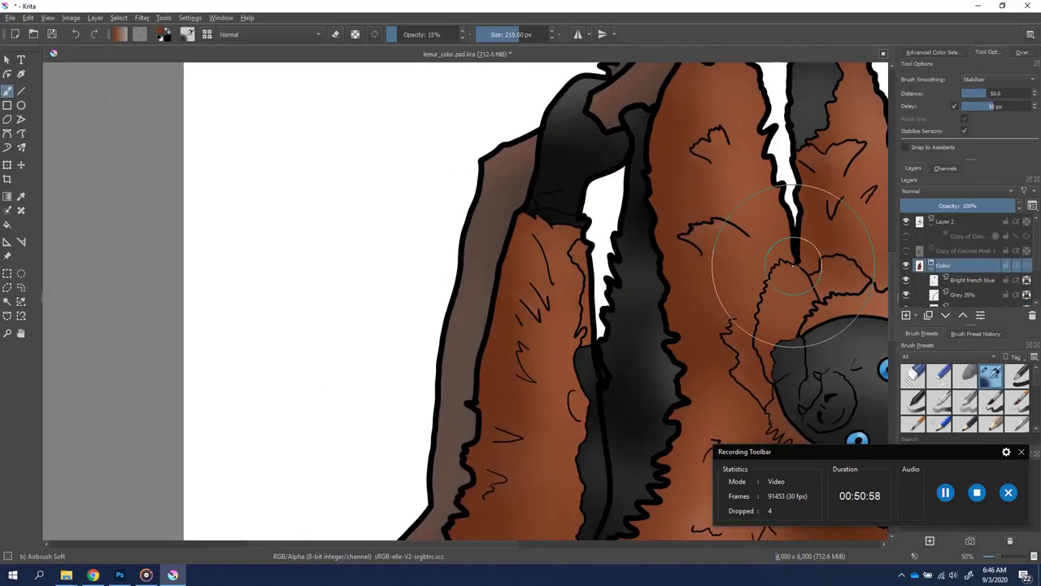
scroll(534, 500, down, 3)
Toggle the copied colorize mask on and off to compare the fur
scroll(561, 479, down, 2)
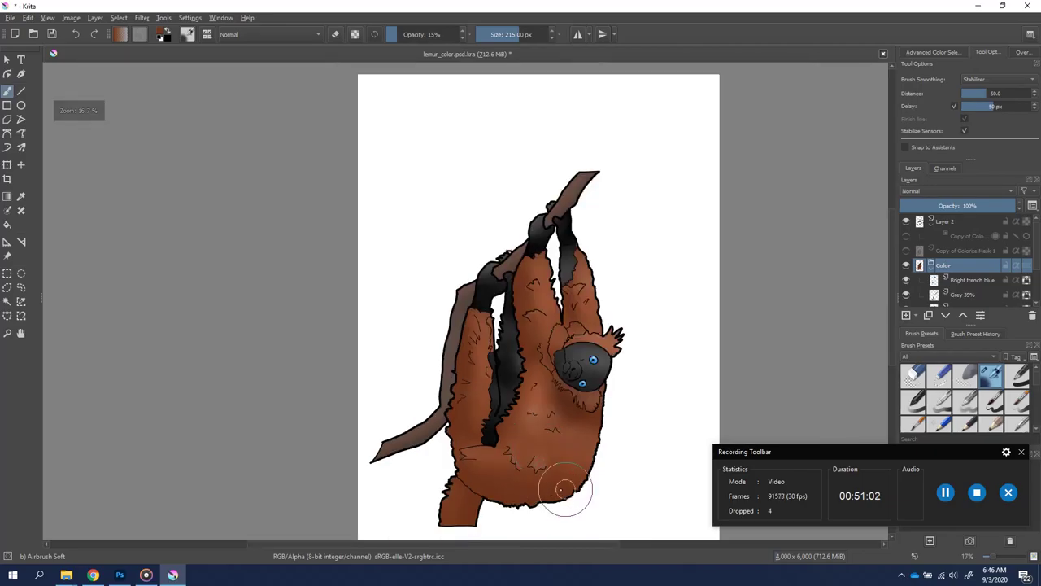
click(945, 238)
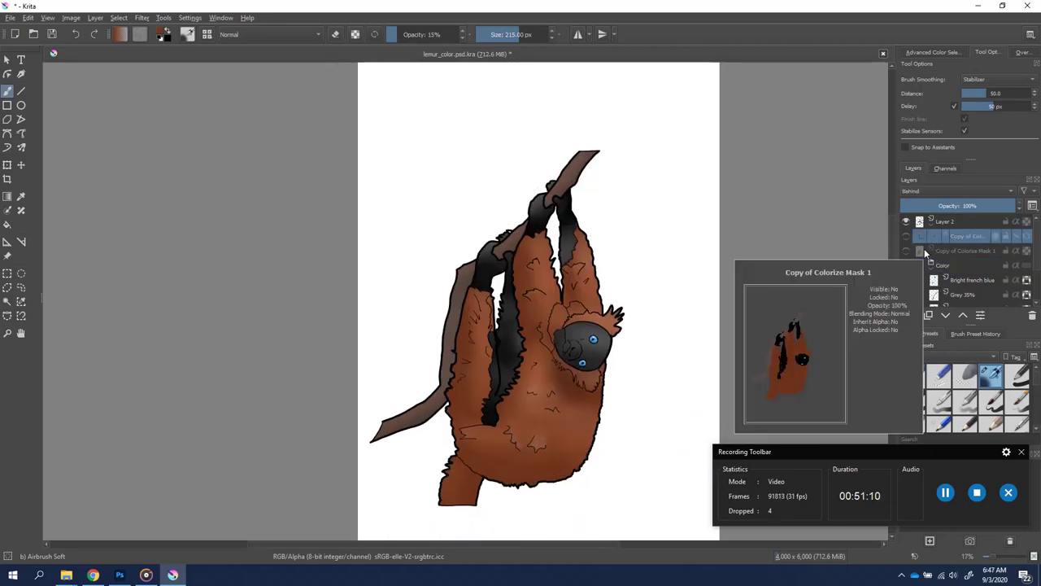
click(907, 250)
click(907, 250)
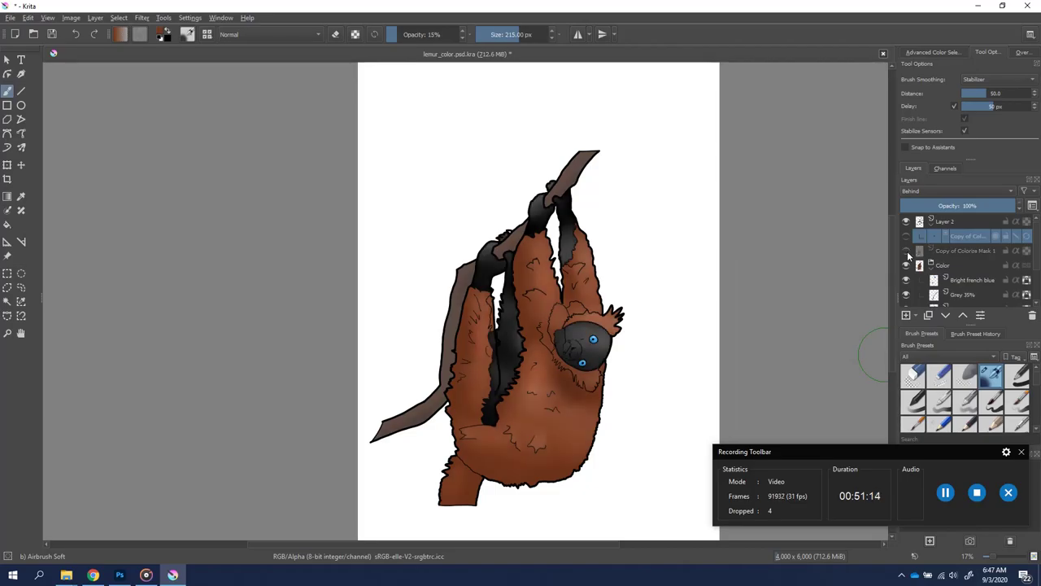
click(907, 251)
click(907, 250)
click(907, 251)
click(907, 250)
Remove the unwanted mask layer, show Copy of Color, and hide the Color group
right_click(909, 254)
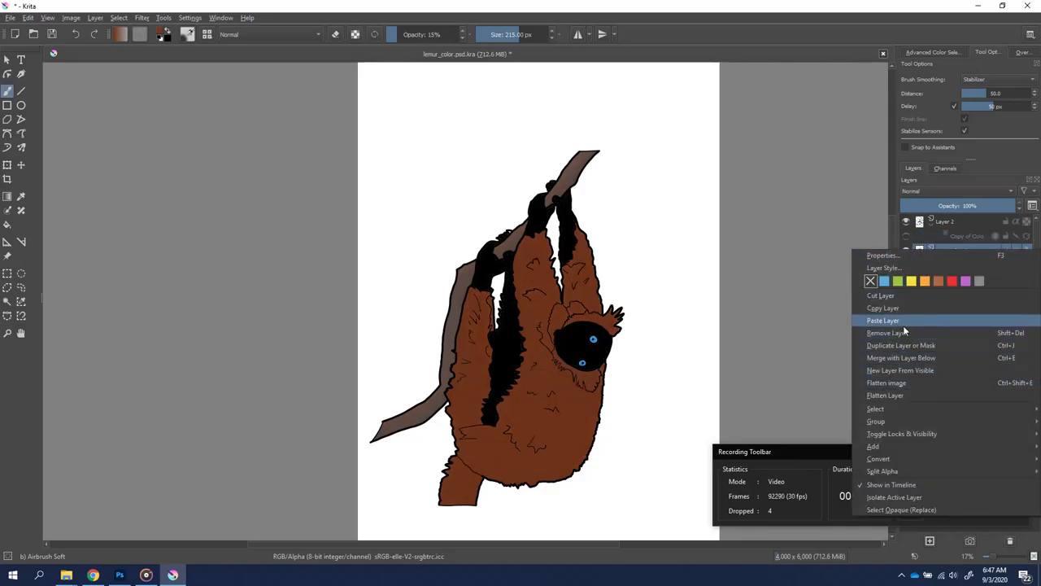
click(887, 331)
click(964, 236)
click(907, 235)
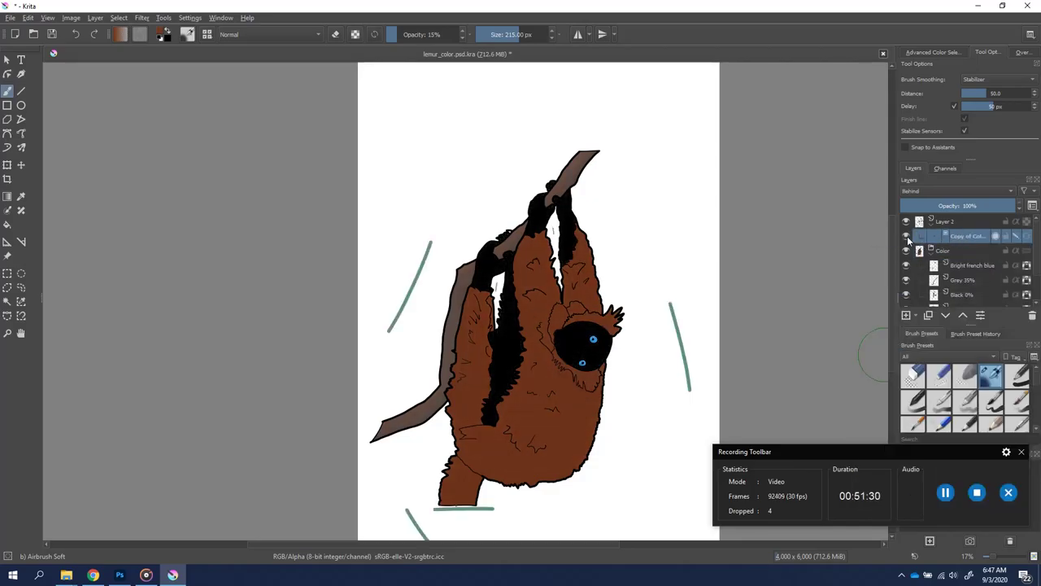
click(906, 252)
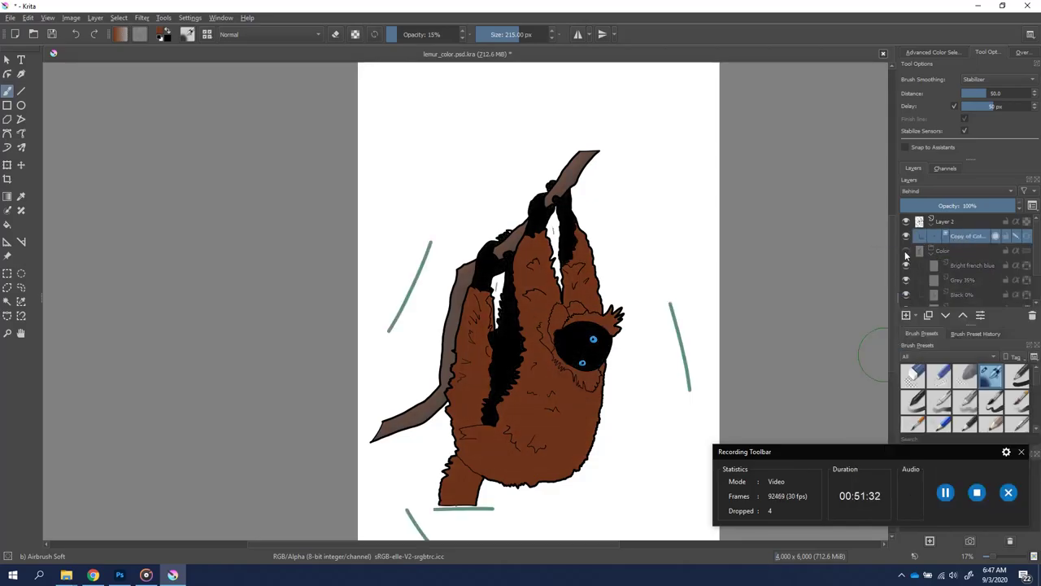
With the colorize mask tool and 40 px Basic-1 brush, duplicate the mask into a new layer
click(9, 212)
key(plus)
key(plus)
key(plus)
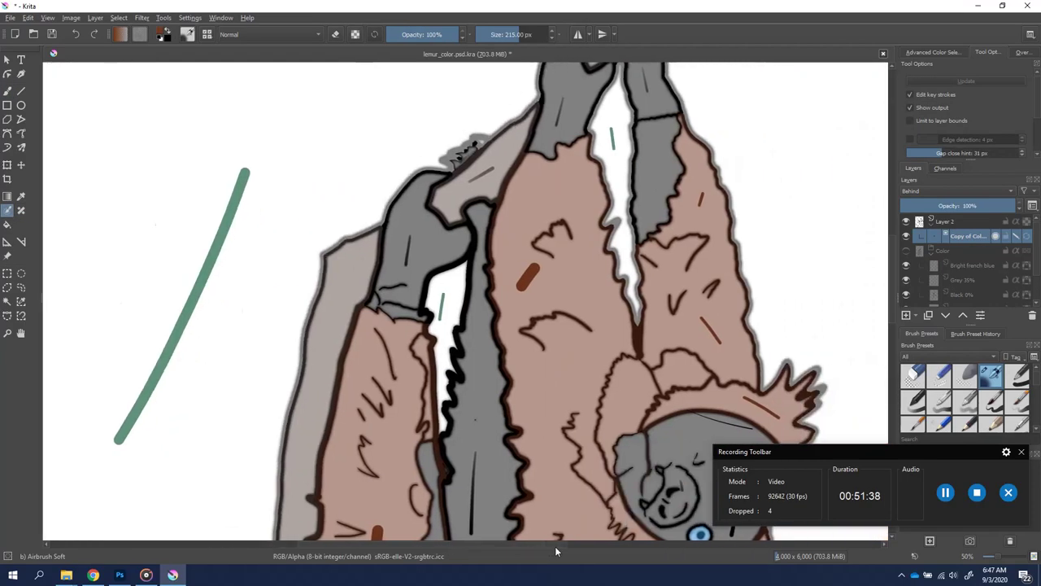
scroll(538, 406, right, 2)
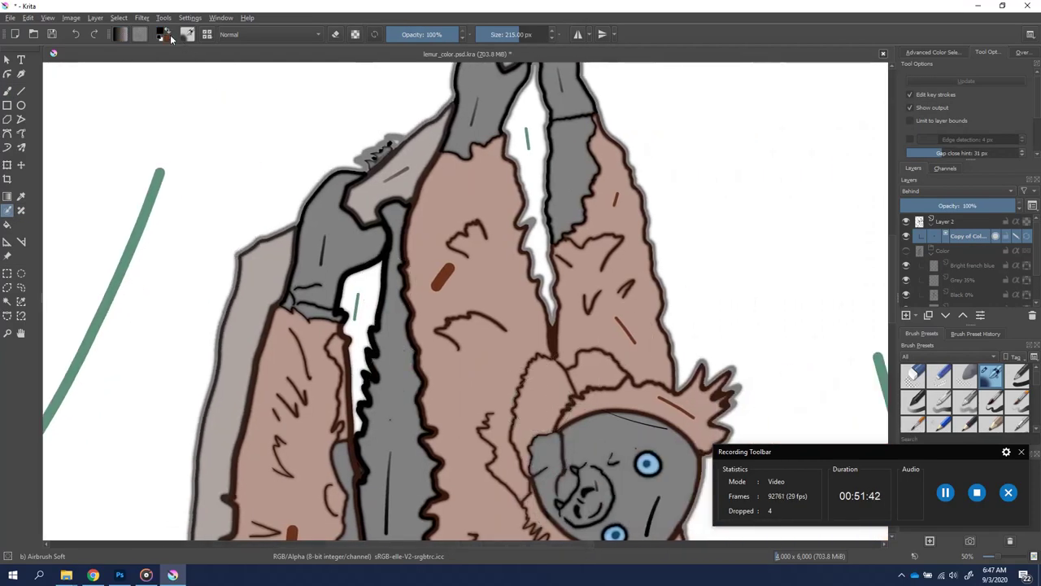
click(1016, 378)
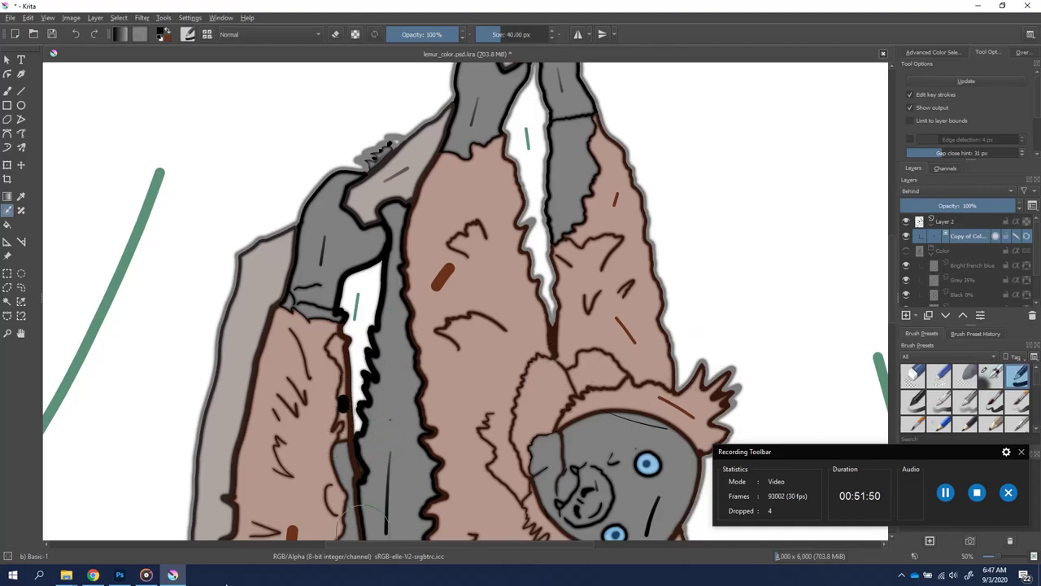
key(ctrl+j)
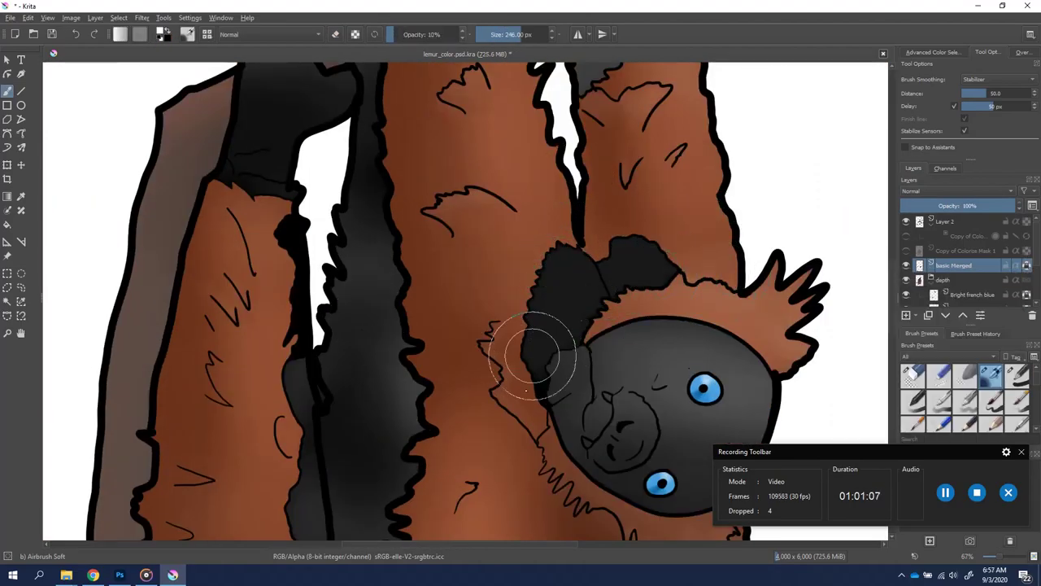
Airbrush a dark stroke down through the white gap between the lemur's arms on the Merged layer
mouse_move(363, 205)
mouse_down()
mouse_move(299, 370)
mouse_move(308, 340)
mouse_move(268, 177)
mouse_move(282, 462)
mouse_up()
scroll(282, 462, down, 4)
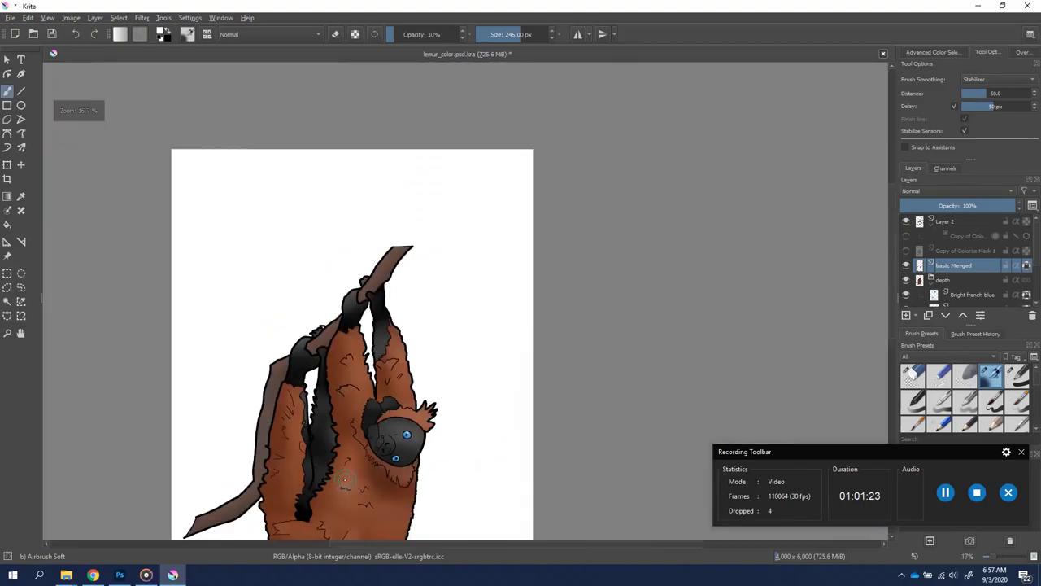
scroll(280, 529, up, 1)
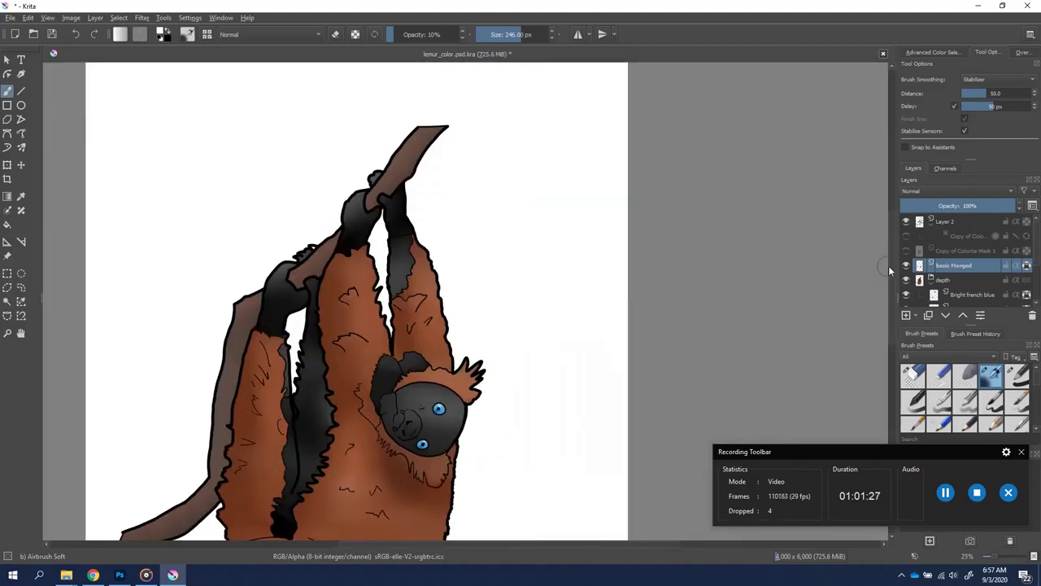
scroll(329, 242, down, 2)
scroll(329, 241, down, 1)
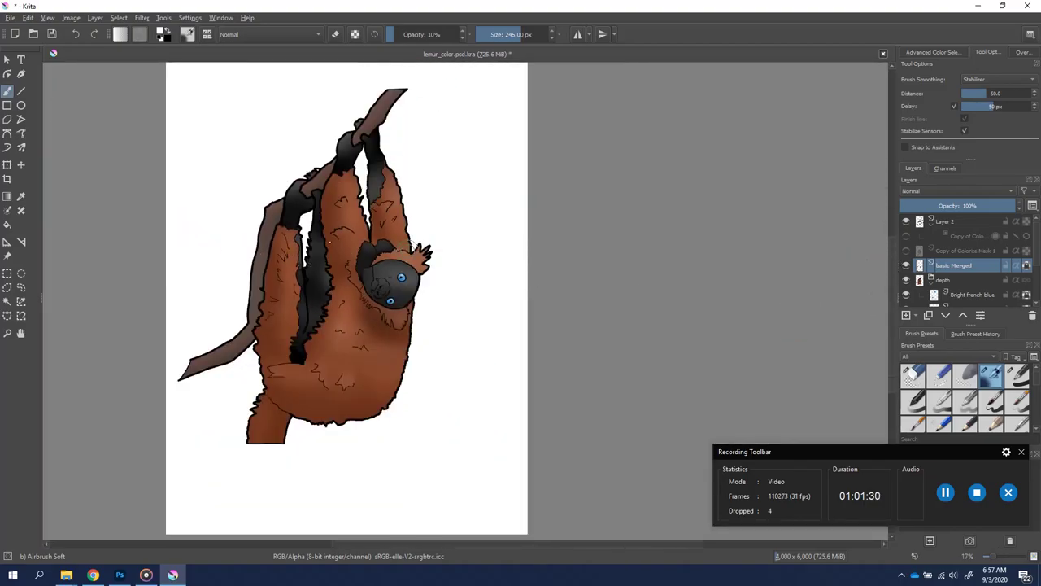
click(905, 264)
click(906, 265)
click(906, 265)
scroll(909, 271, down, 2)
scroll(908, 271, down, 1)
scroll(908, 271, up, 2)
scroll(909, 271, up, 1)
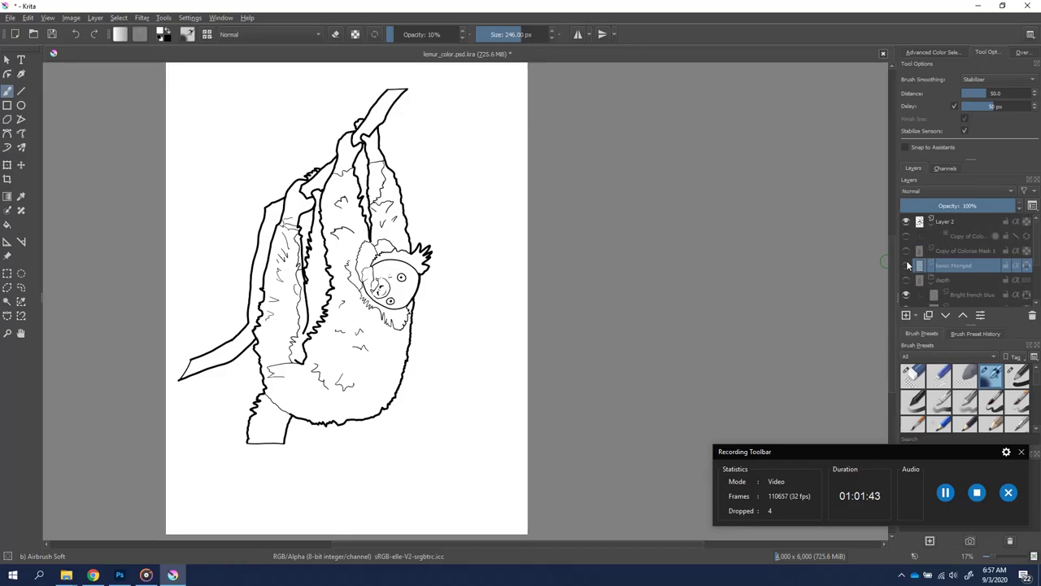
click(906, 250)
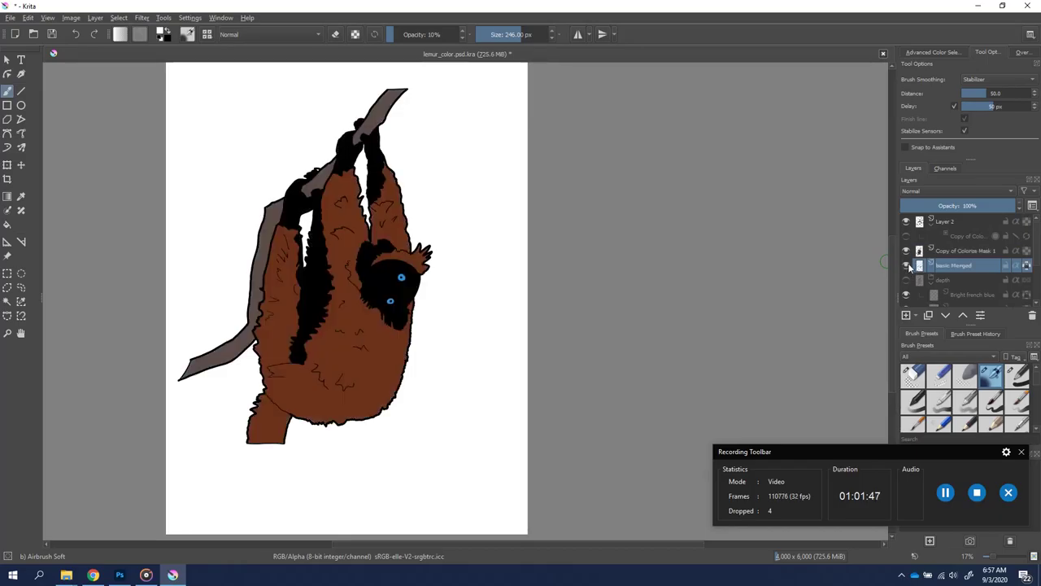
click(906, 252)
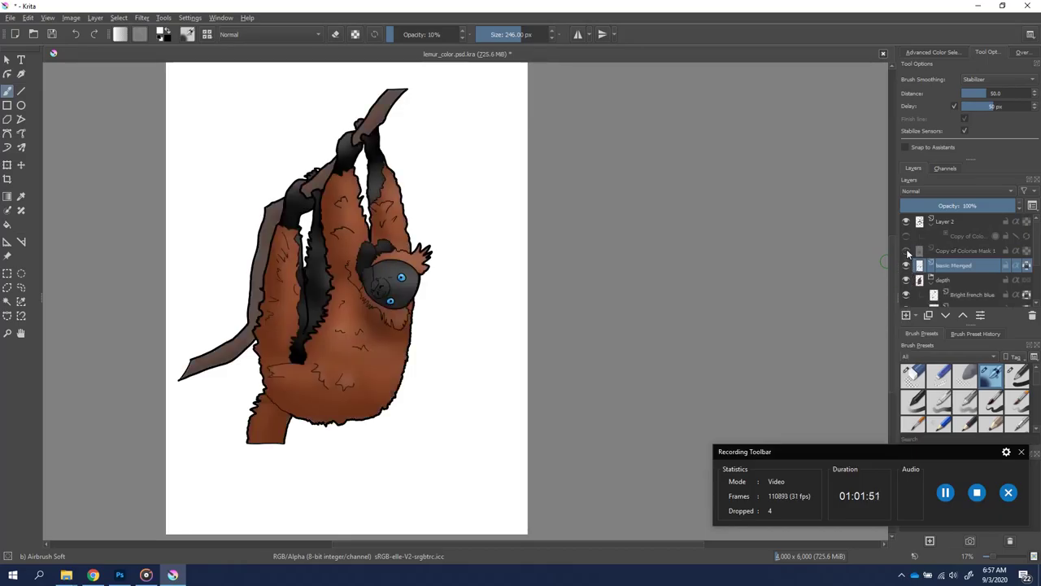
drag(485, 543, 431, 543)
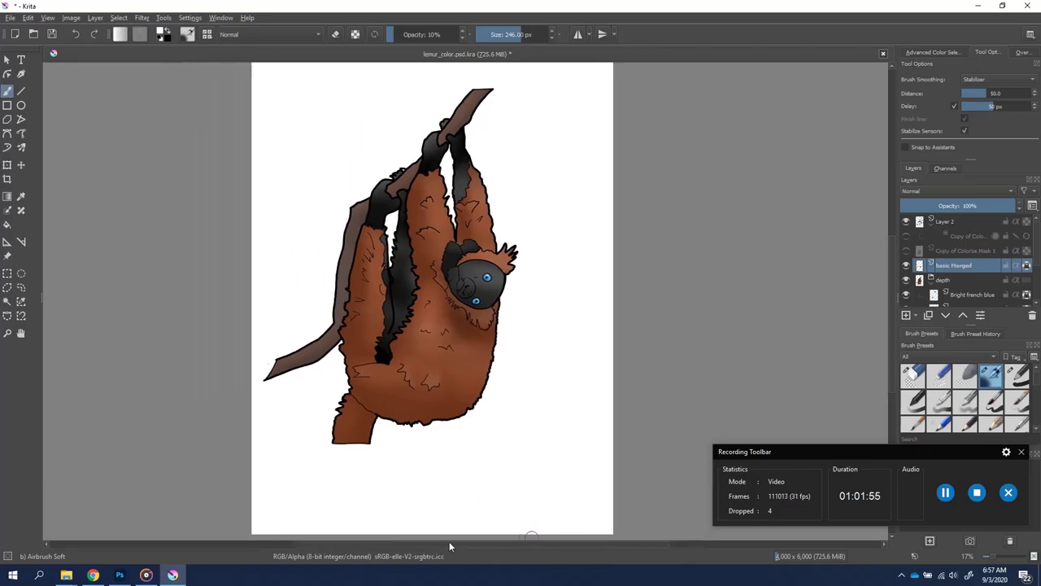
scroll(417, 396, up, 2)
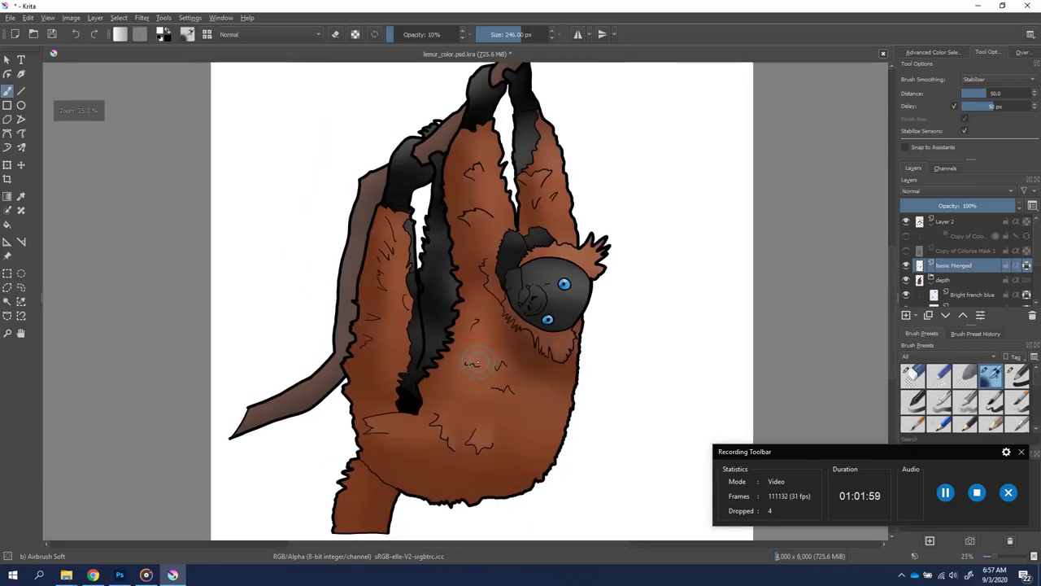
scroll(417, 397, down, 5)
scroll(402, 418, down, 2)
scroll(400, 423, up, 1)
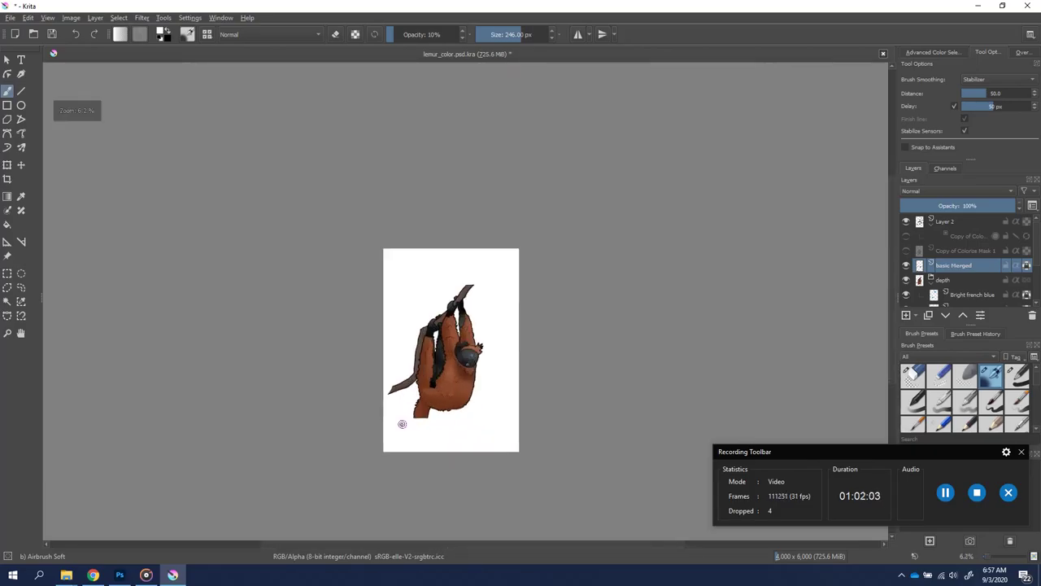
scroll(399, 423, up, 2)
scroll(454, 327, up, 2)
scroll(453, 325, up, 1)
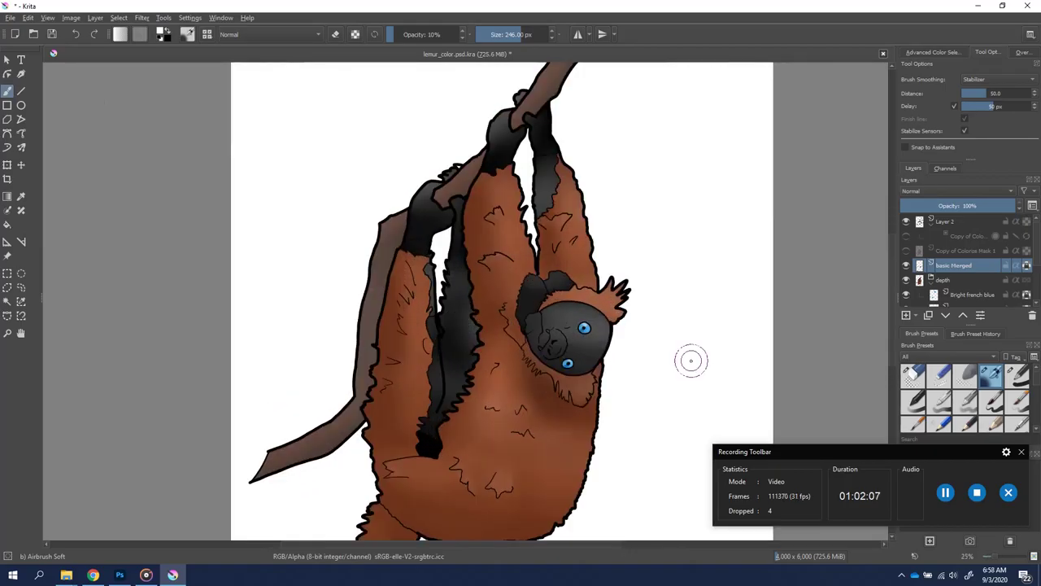
scroll(653, 357, up, 2)
scroll(362, 329, down, 1)
scroll(362, 330, down, 1)
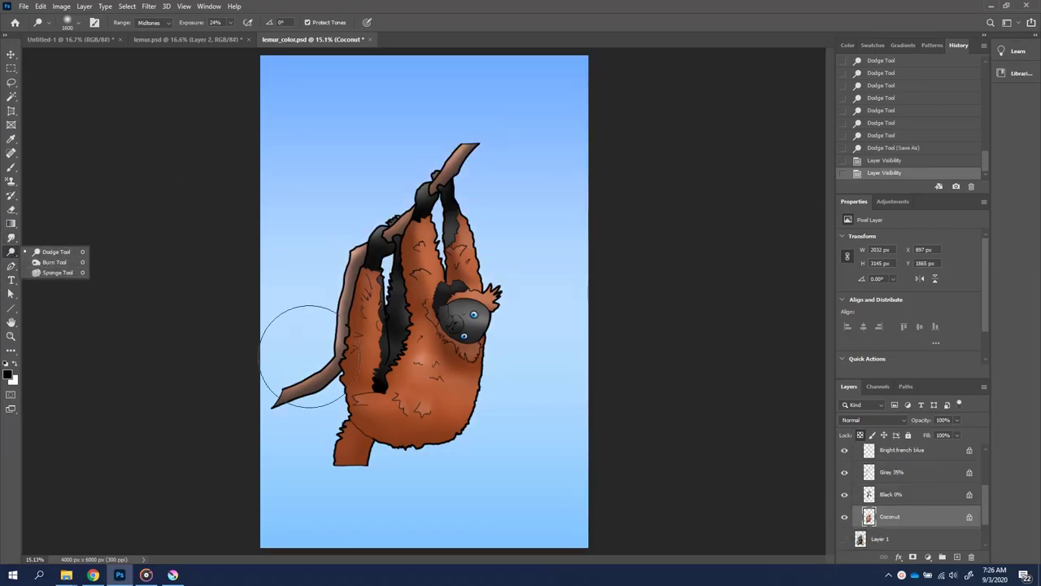
Zoom in on the nose and use the Dodge Tool on the Black 0% layer
scroll(367, 338, up, 3)
scroll(510, 348, up, 3)
scroll(510, 347, down, 5)
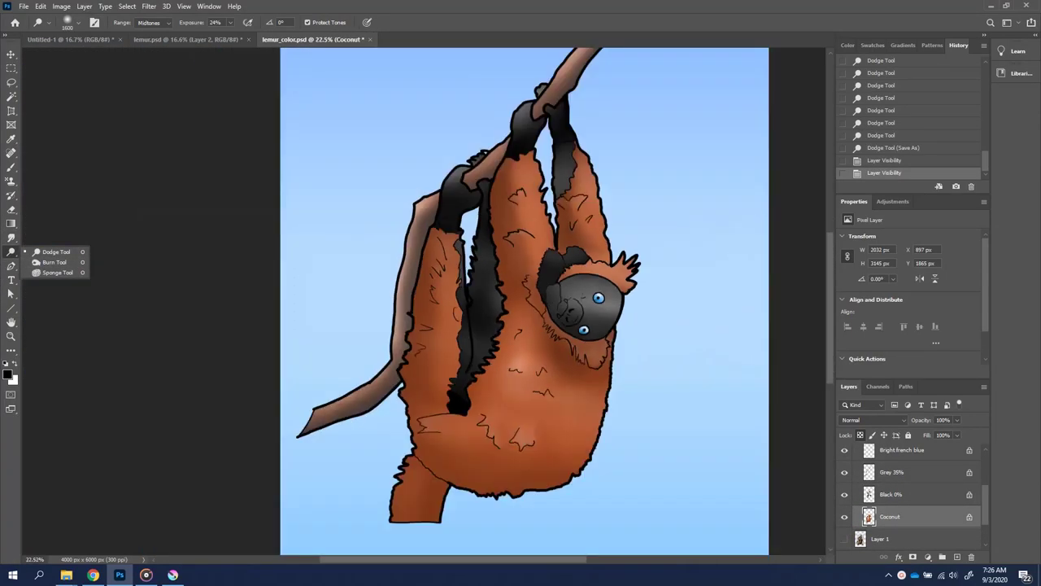
scroll(510, 348, up, 1)
scroll(510, 347, up, 3)
scroll(488, 330, up, 6)
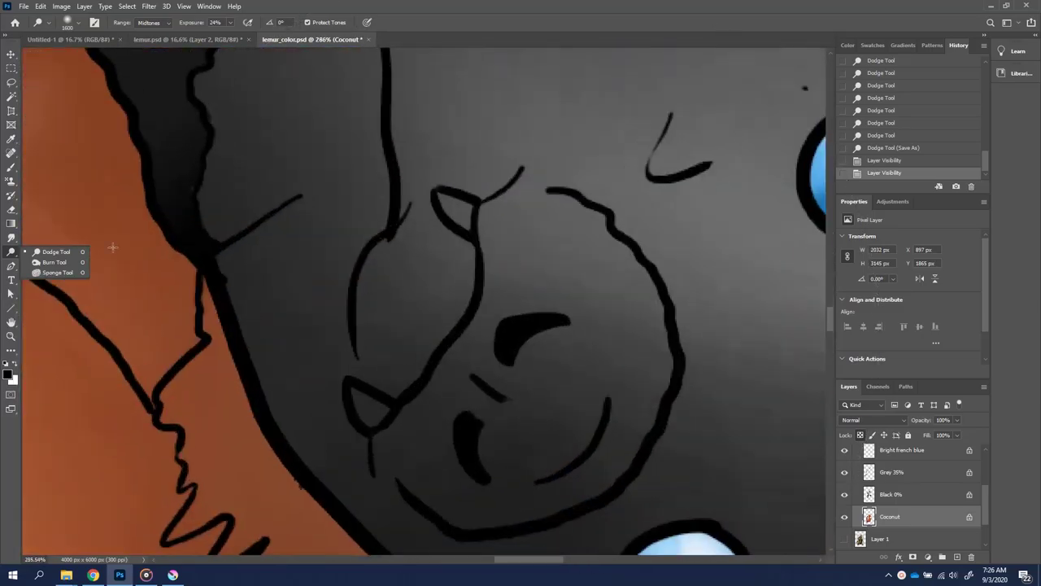
click(448, 199)
scroll(905, 498, up, 1)
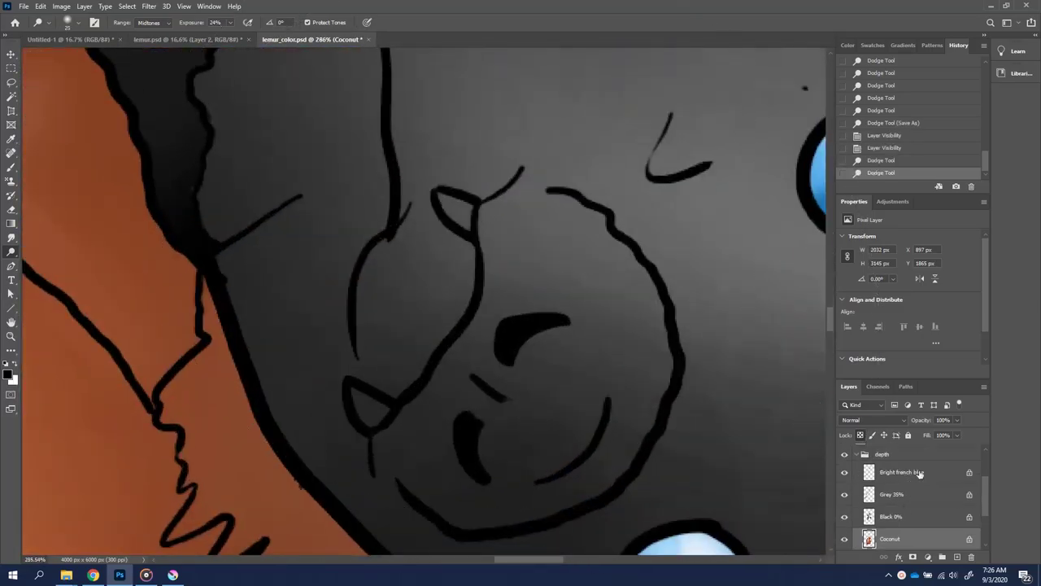
click(891, 516)
Dodge the upper and lower nose triangles into near-white highlights
click(452, 205)
click(456, 207)
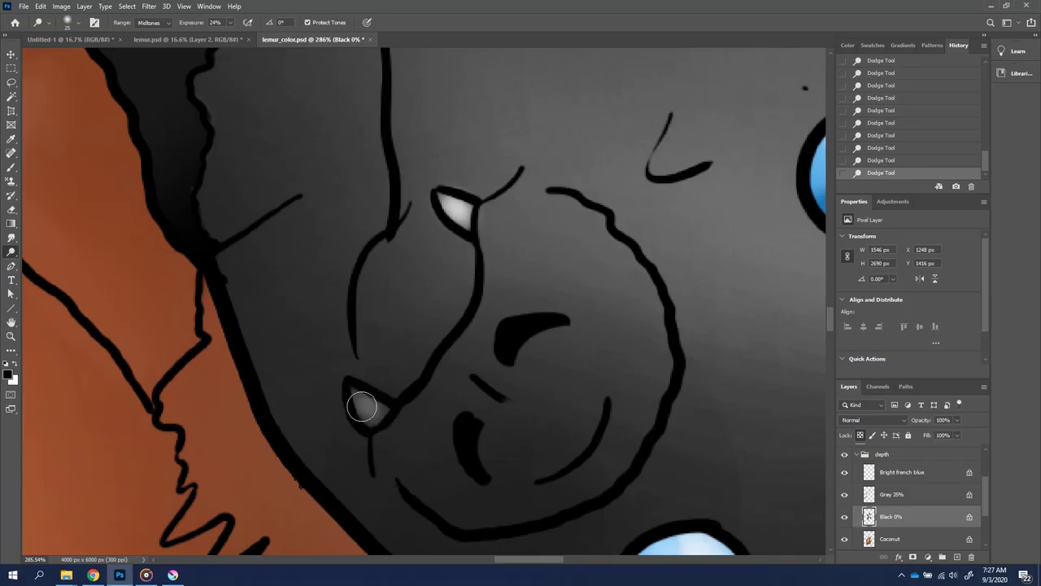
mouse_move(369, 399)
mouse_down()
mouse_move(359, 399)
mouse_move(376, 408)
mouse_up()
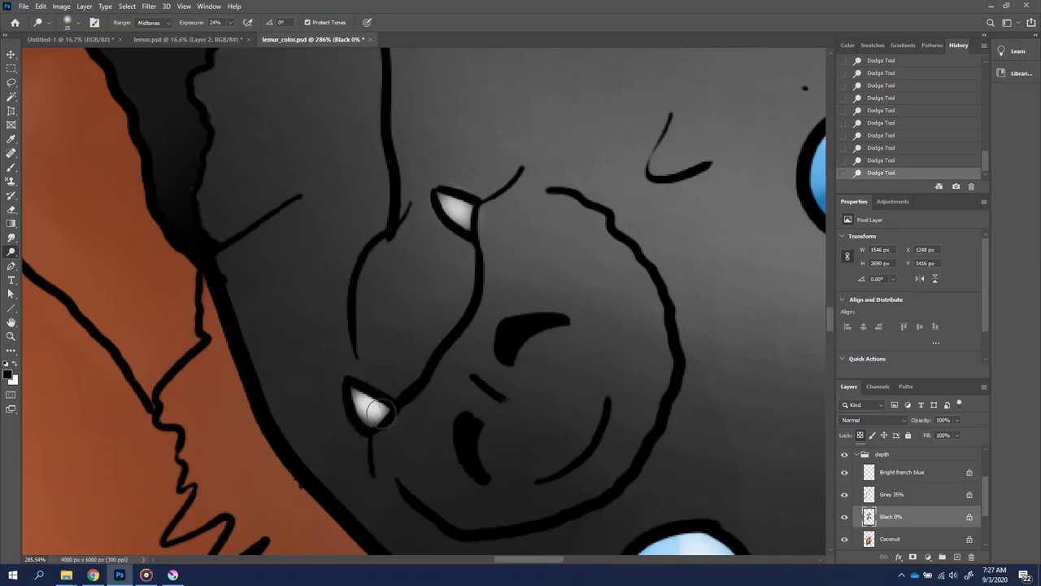
scroll(455, 317, down, 2)
scroll(455, 317, down, 5)
scroll(455, 317, down, 3)
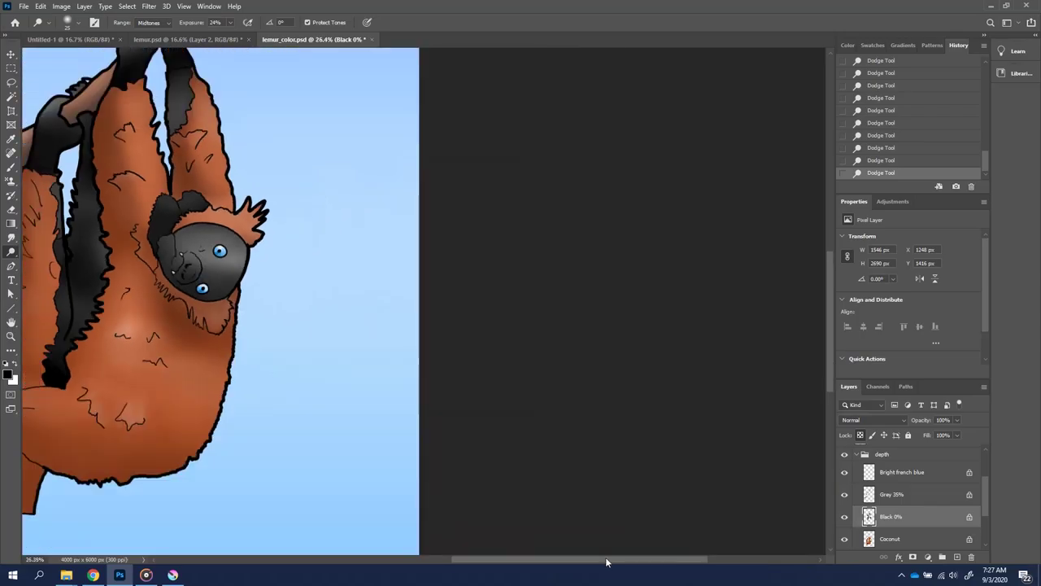
scroll(455, 317, down, 2)
scroll(461, 250, up, 1)
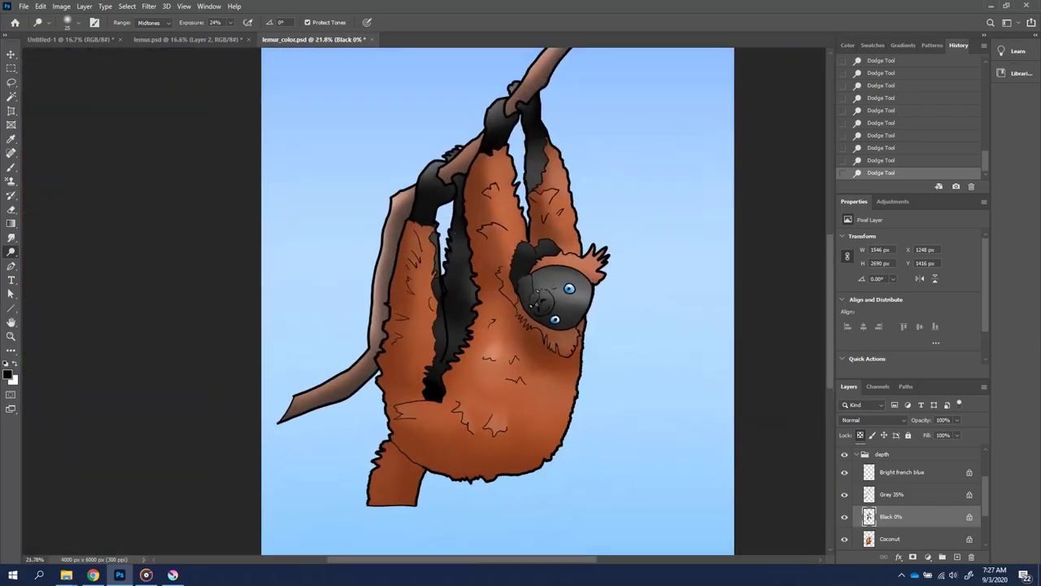
scroll(466, 559, right, 2)
scroll(833, 318, up, 1)
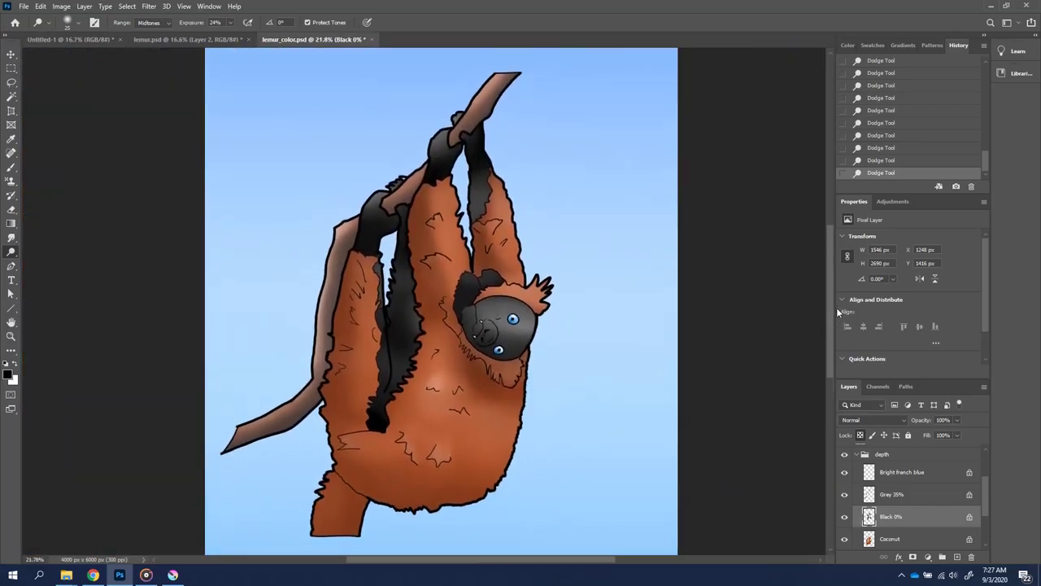